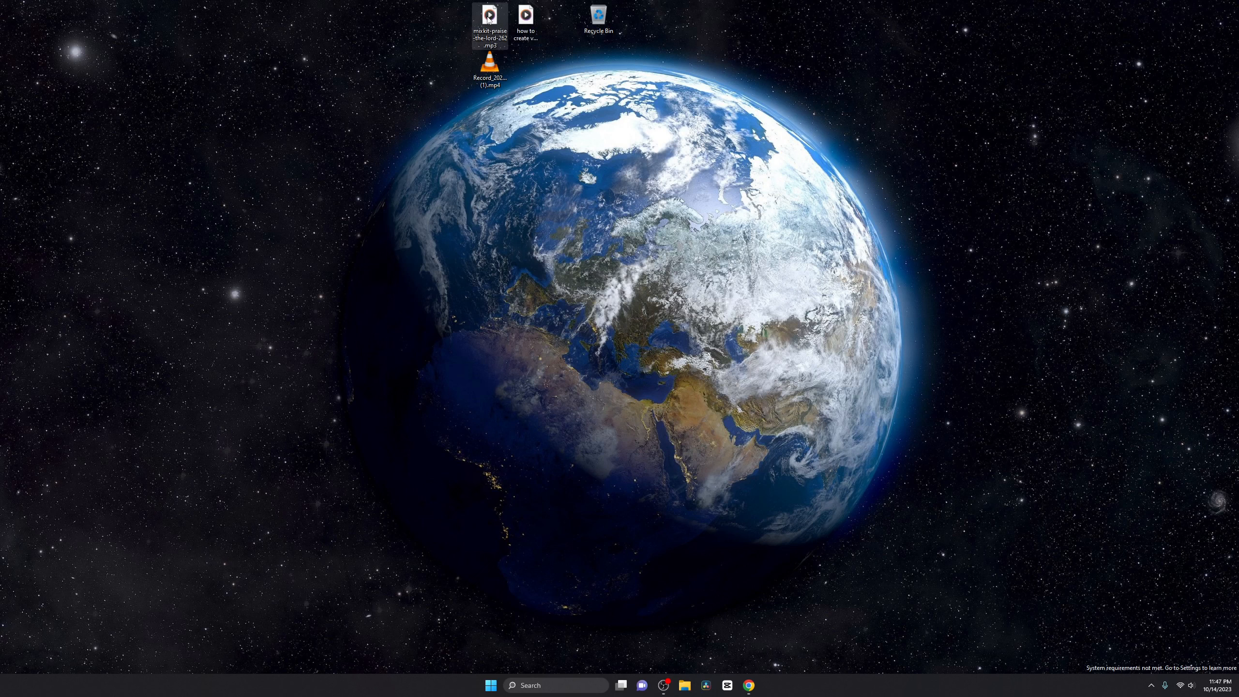
Step: Move the screen recording file on the desktop to beneath the VPN voice-over audio file
left_click(524, 20)
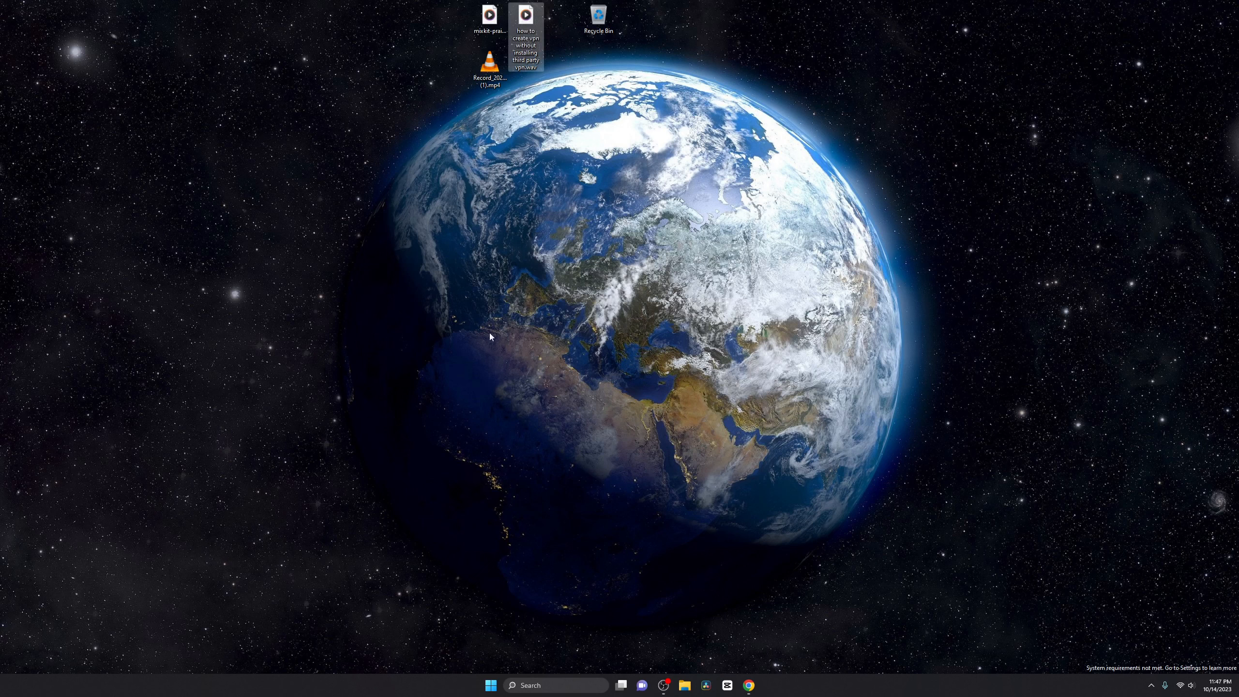
left_click(483, 82)
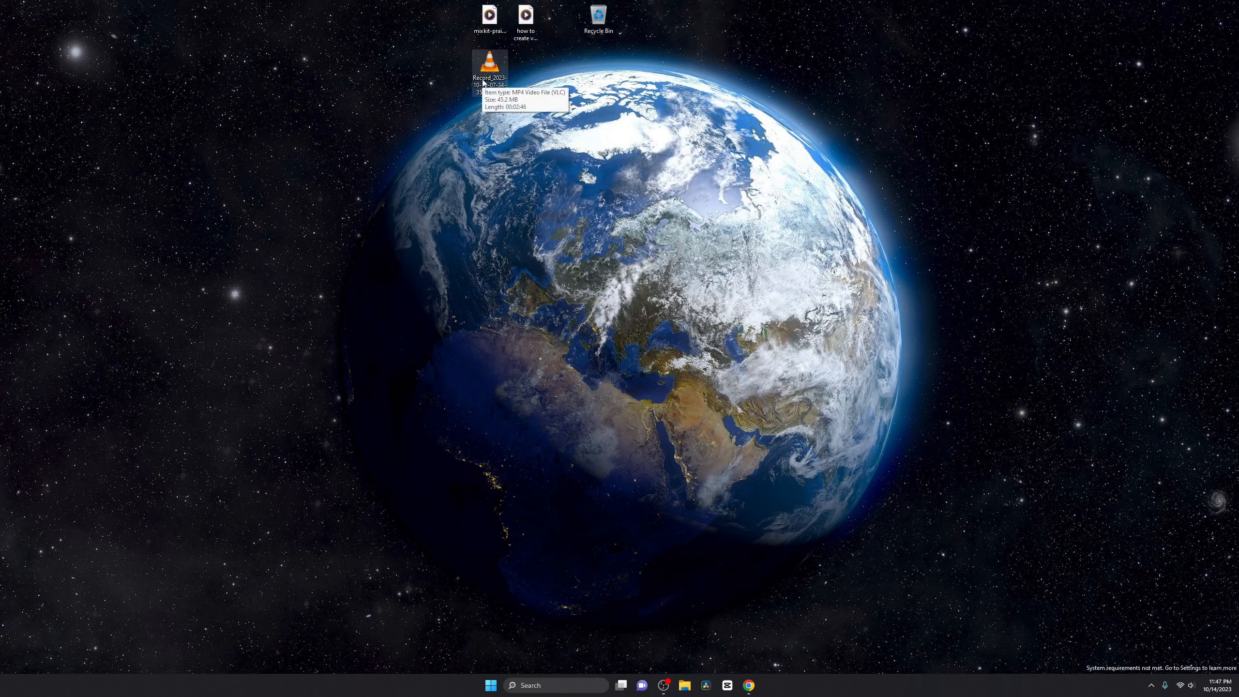
left_click_drag(483, 83, 524, 68)
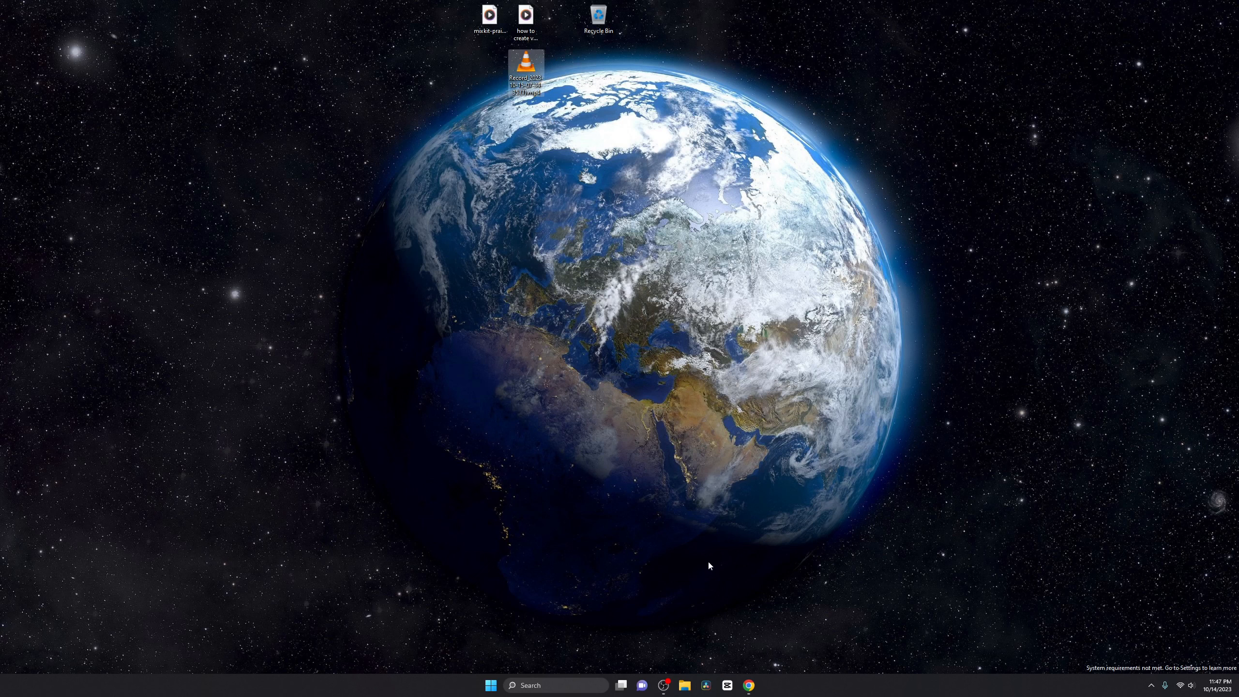
Step: Launch DaVinci Resolve and move its project manager window slightly up the screen
left_click(715, 664)
left_click(707, 686)
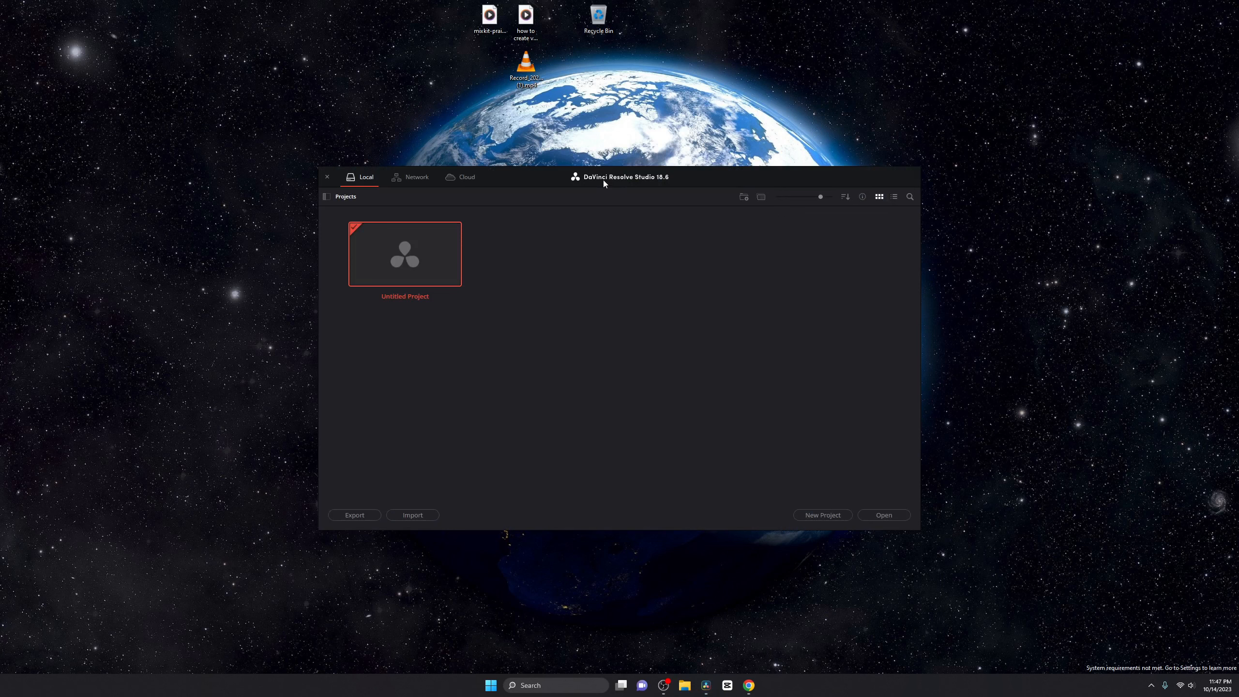
left_click_drag(603, 180, 602, 160)
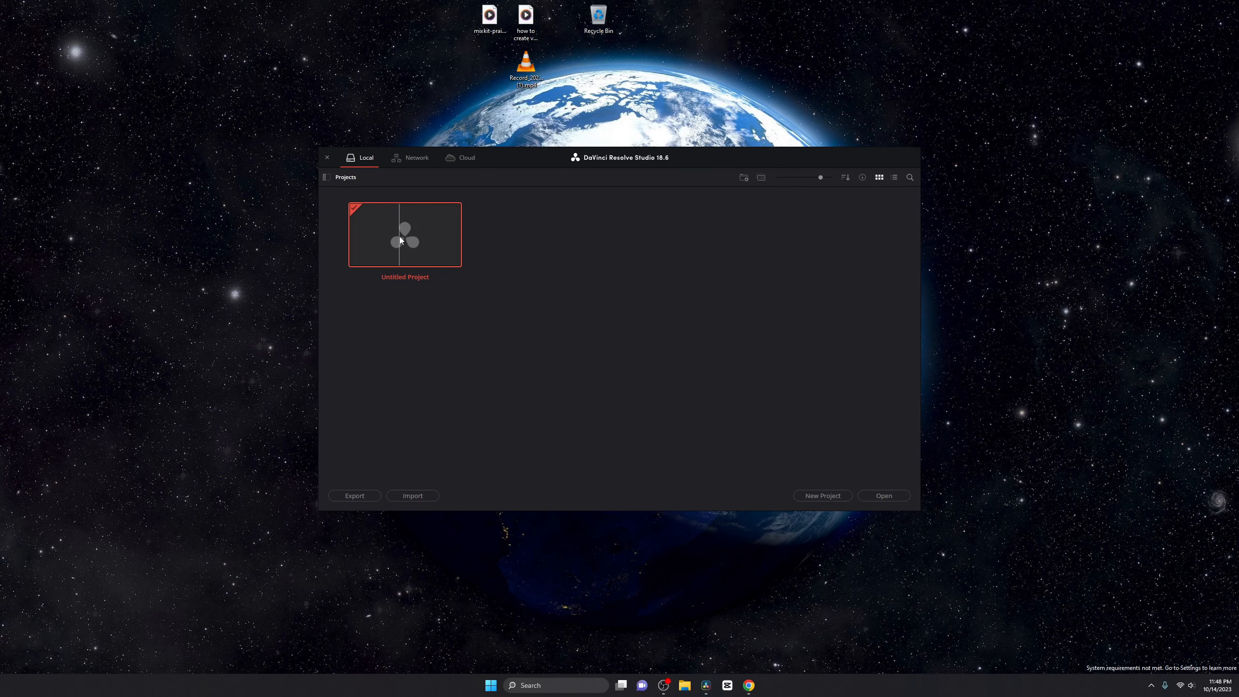
Step: Create a new project named "vpn manual"
left_click(809, 497)
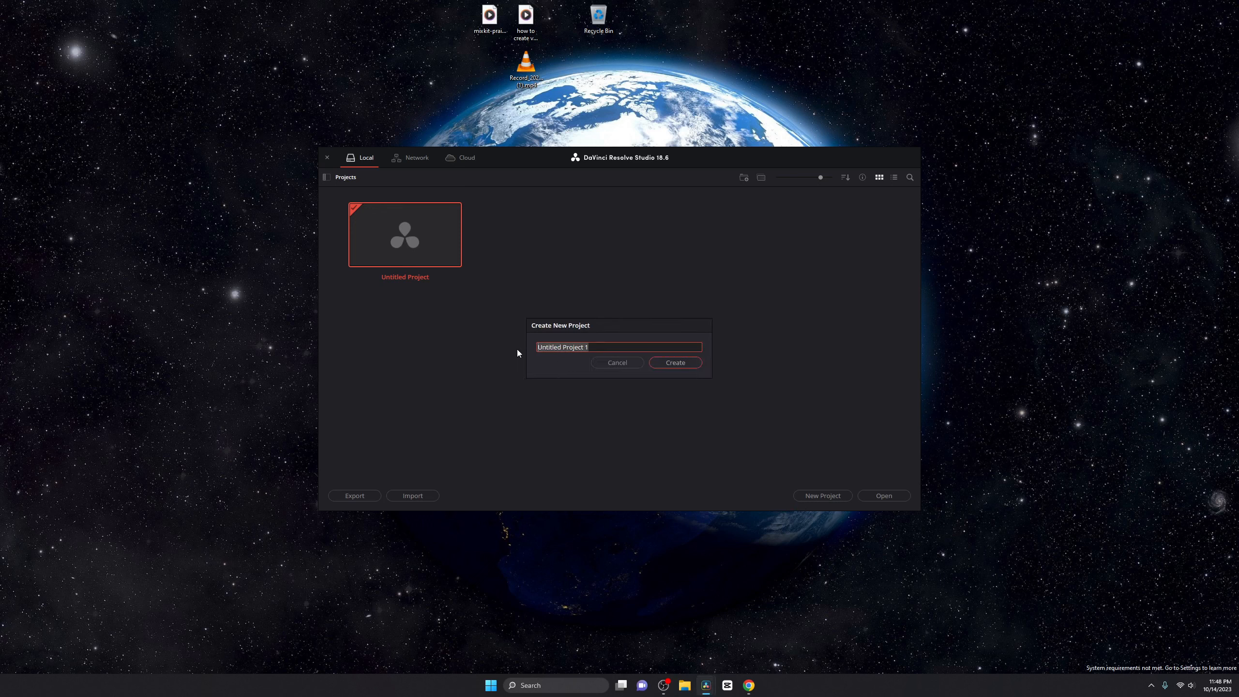
type("how")
type("vpn ")
type("manual")
key("Return")
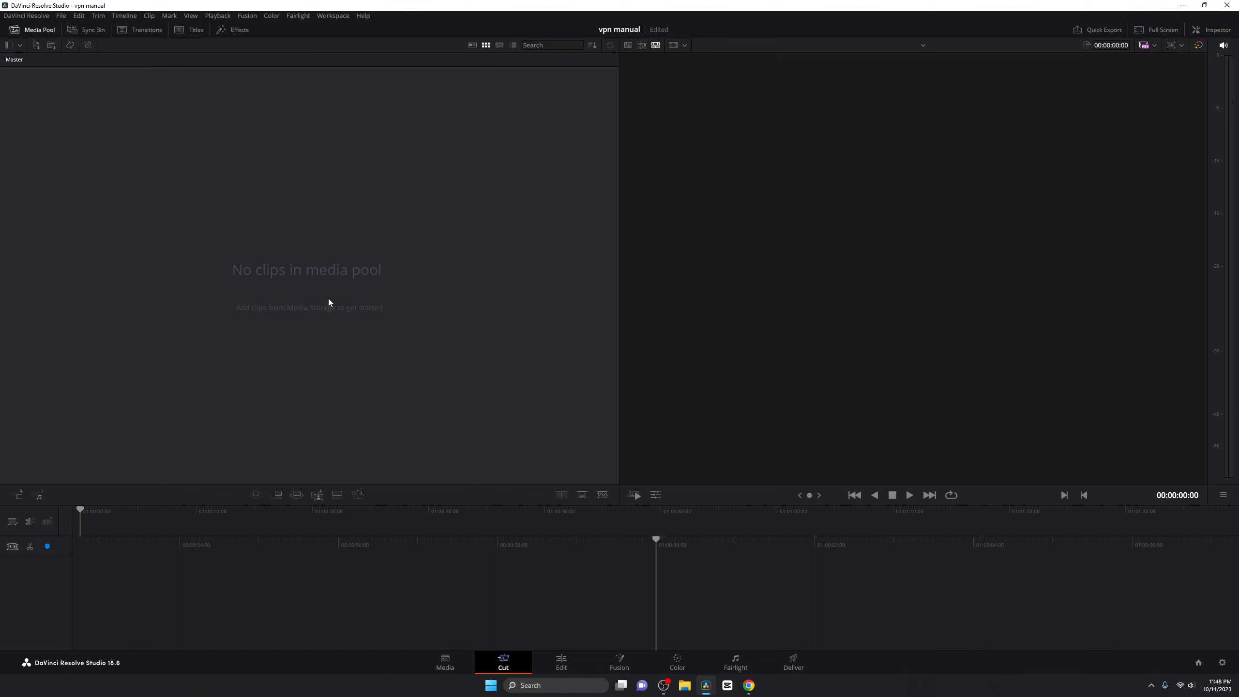
Step: Import the screen recording and the two audio files from the Desktop folder into the media pool
key("ctrl+i")
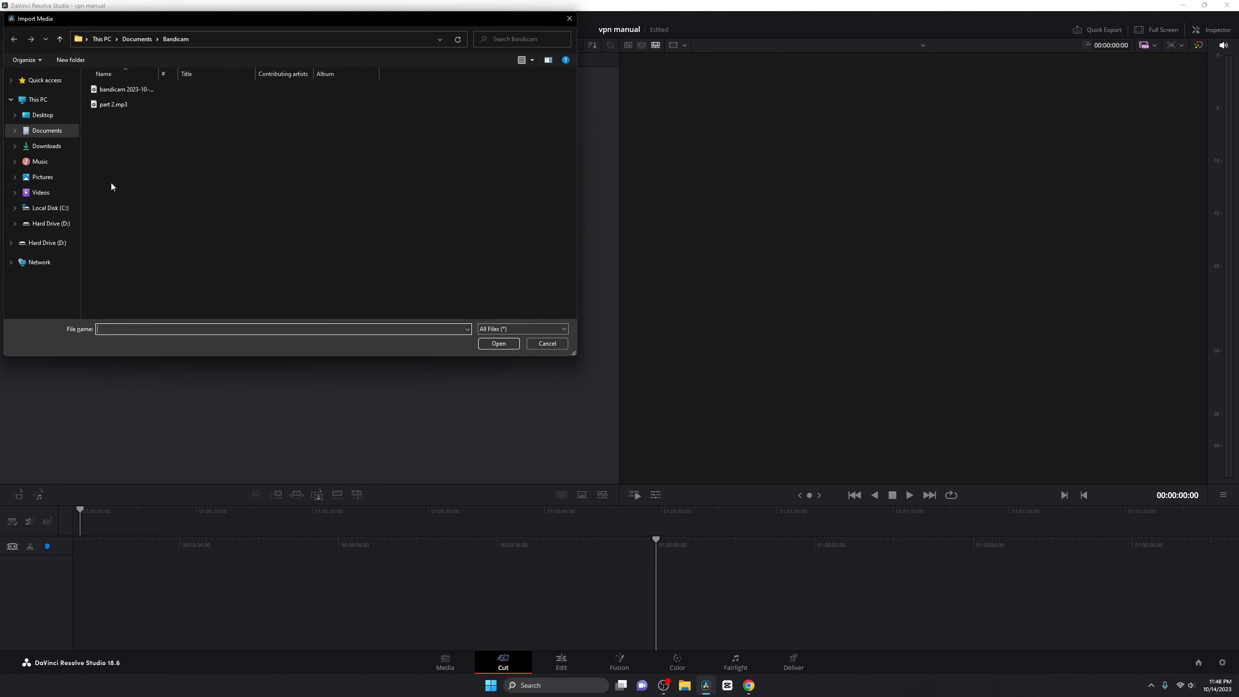
left_click(49, 116)
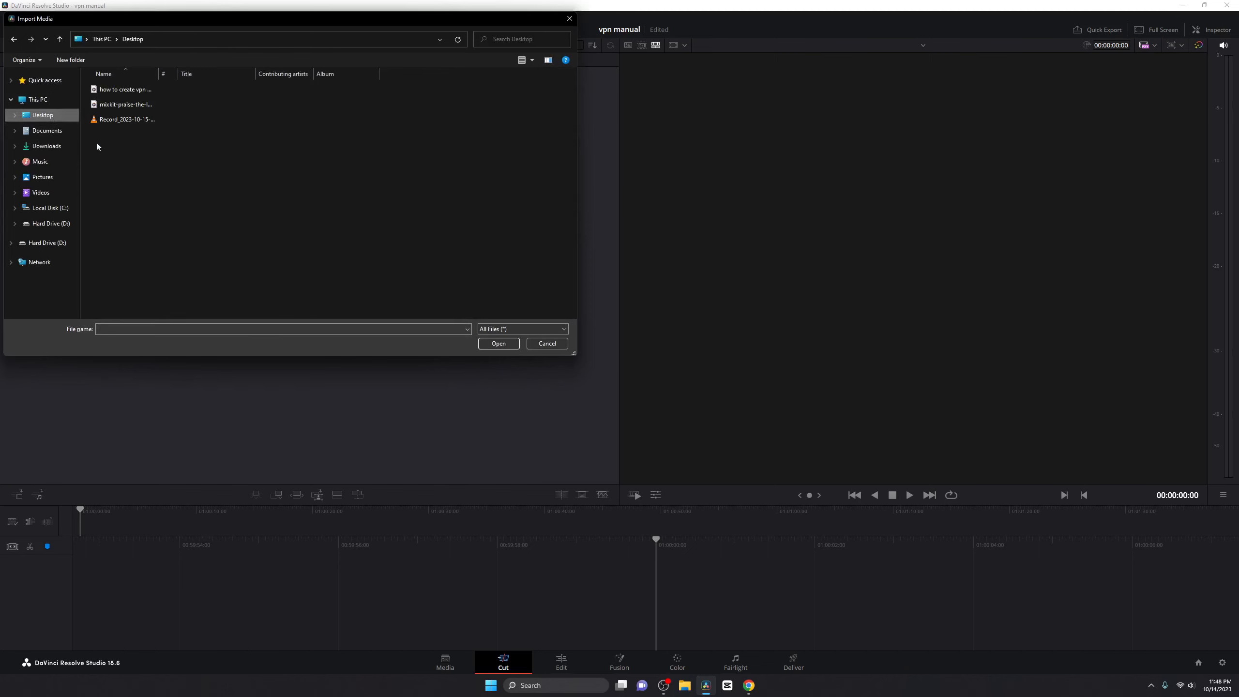
left_click_drag(110, 144, 112, 91)
left_click(498, 343)
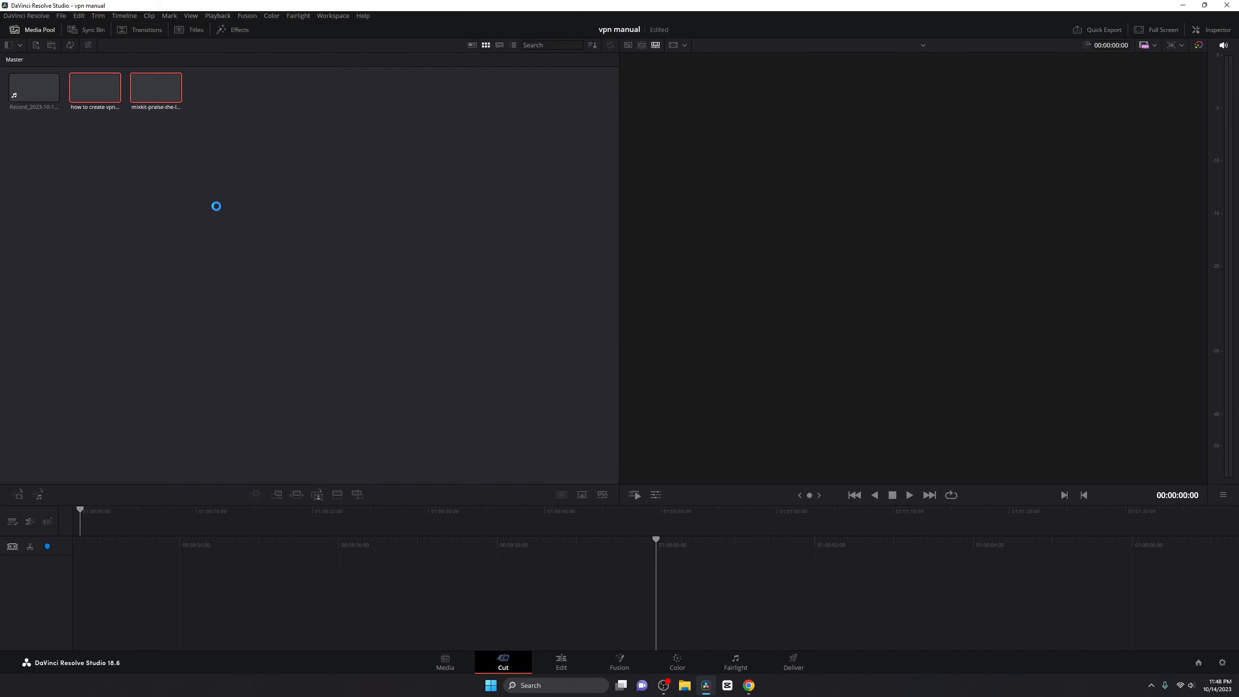
Step: Browse Chrome Downloads, Downloads, Documents, Music, Pictures and Videos for a background image to import, and close the import dialog
right_click(178, 174)
left_click(159, 194)
double_click(160, 194)
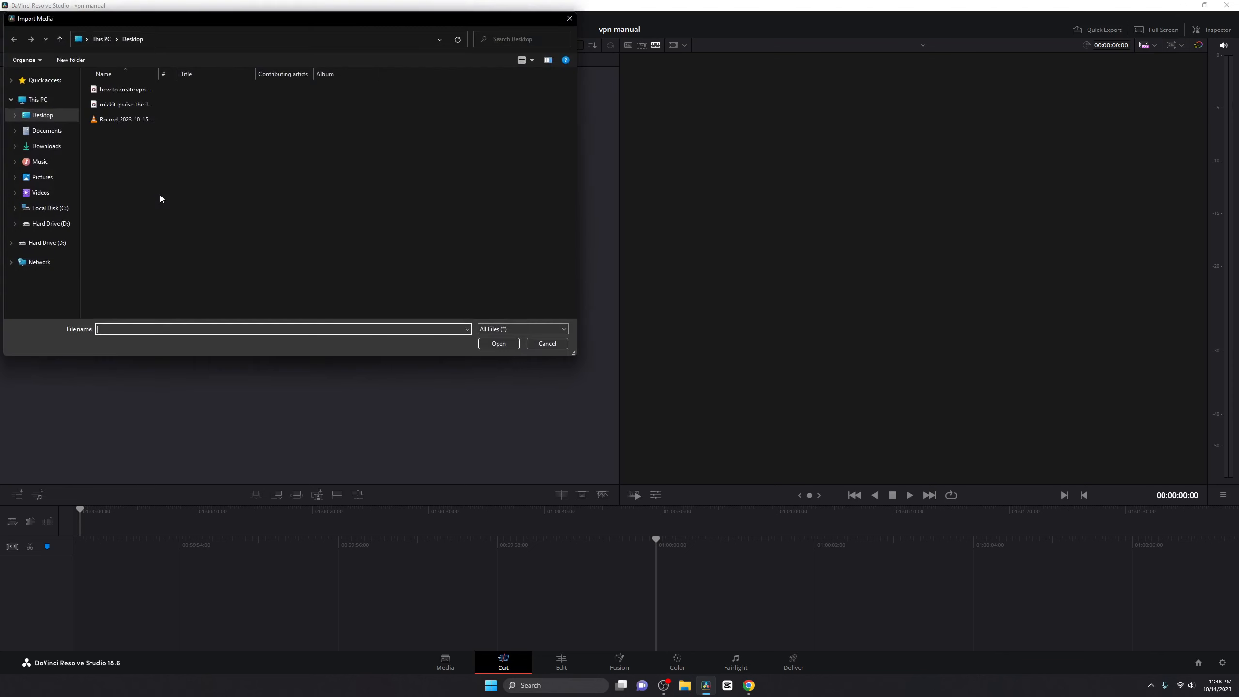
left_click(44, 224)
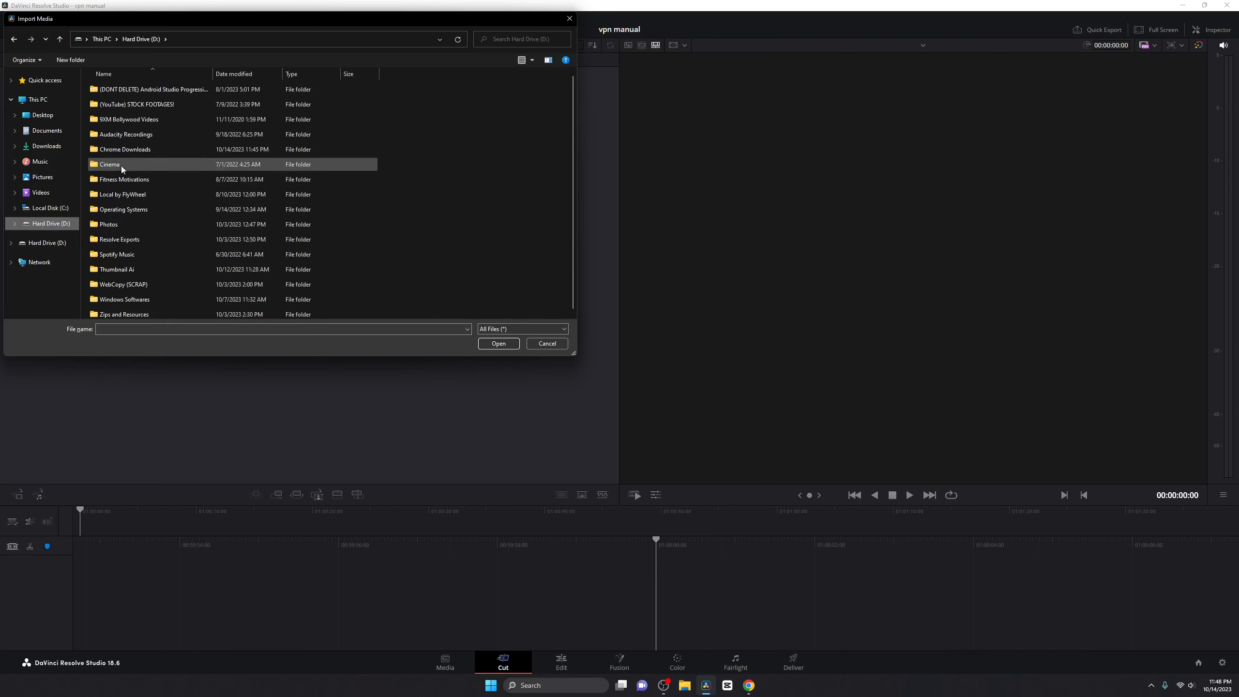
double_click(123, 150)
left_click(120, 117)
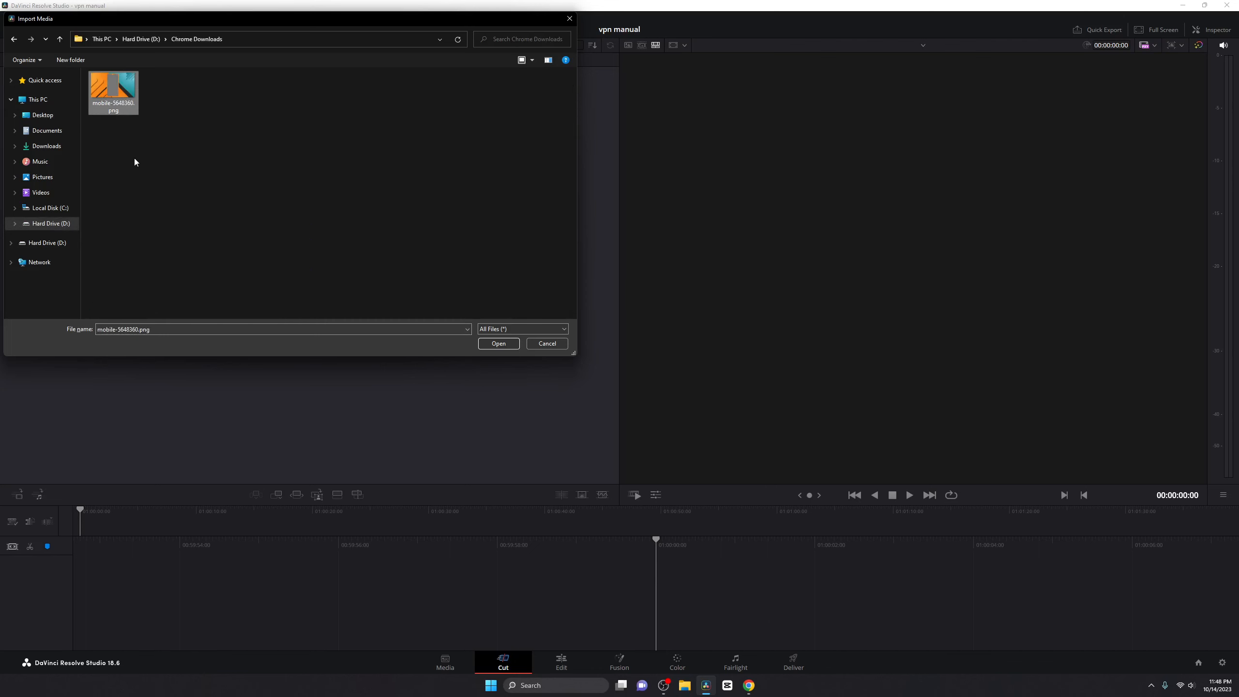
left_click(13, 39)
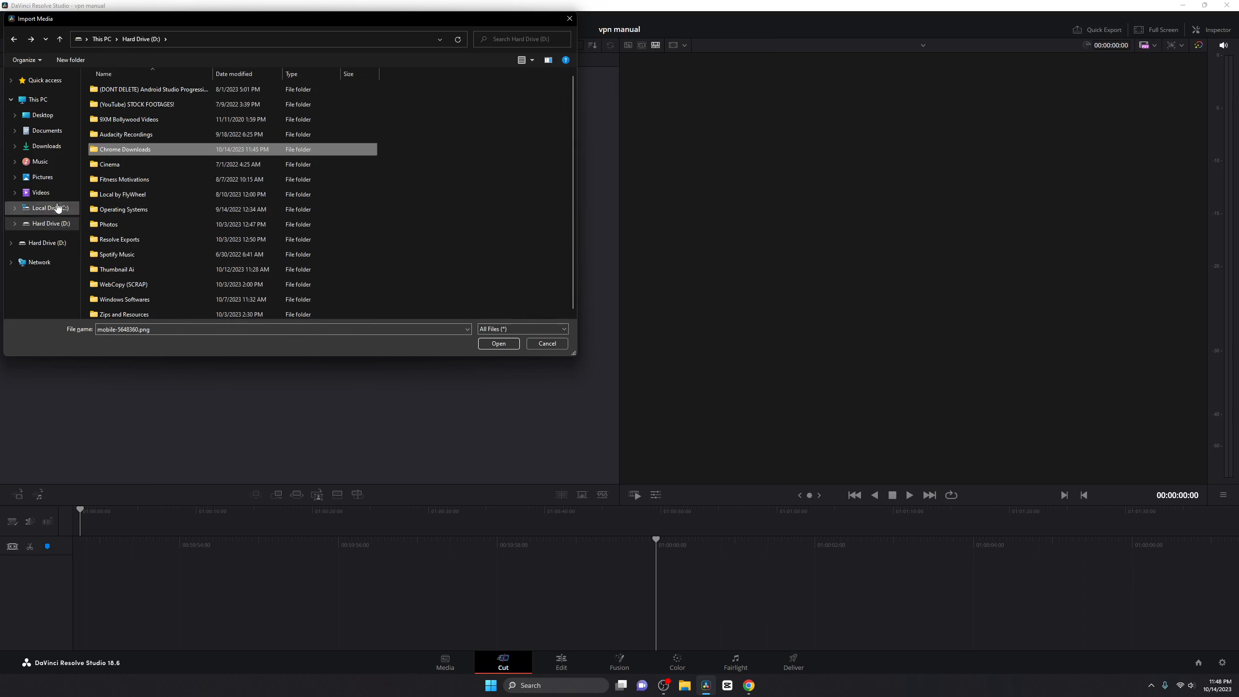
left_click(49, 147)
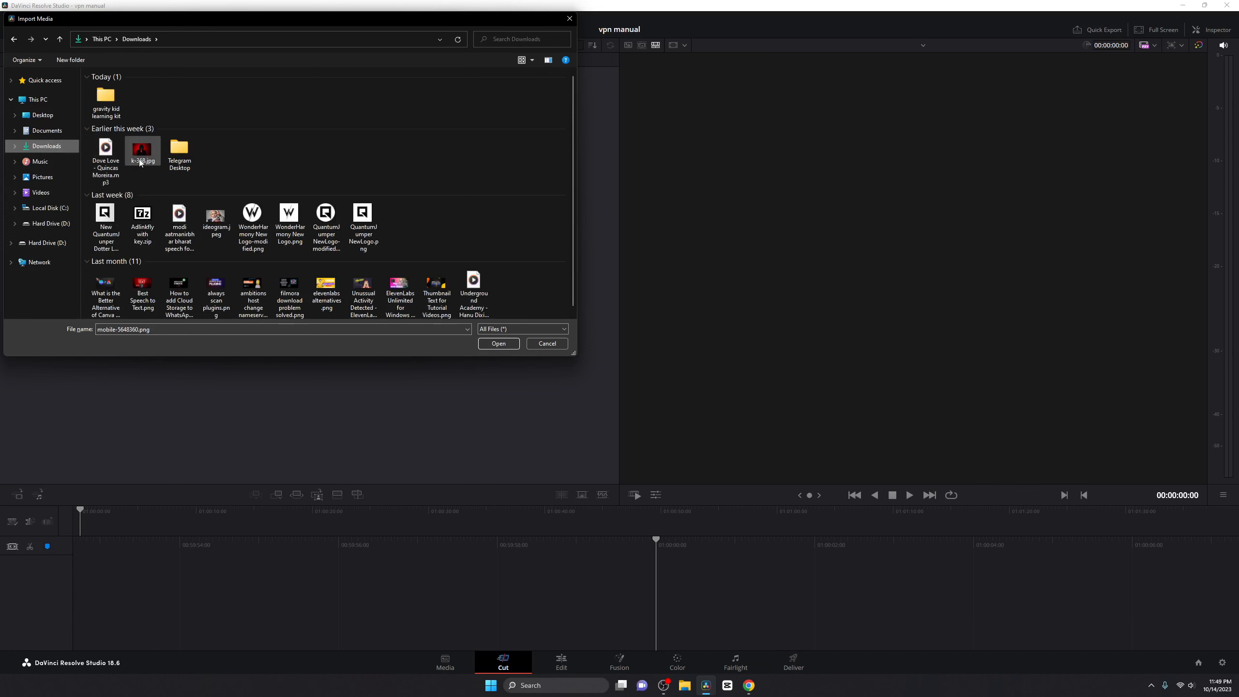
double_click(107, 103)
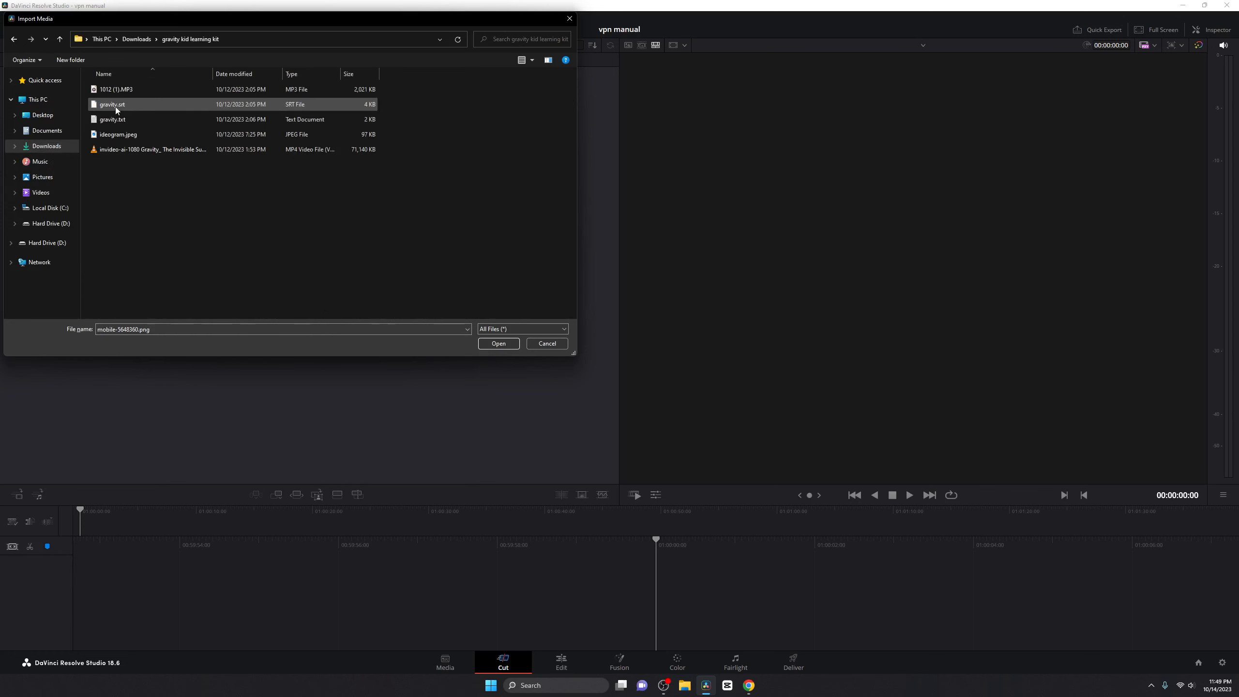
left_click(14, 40)
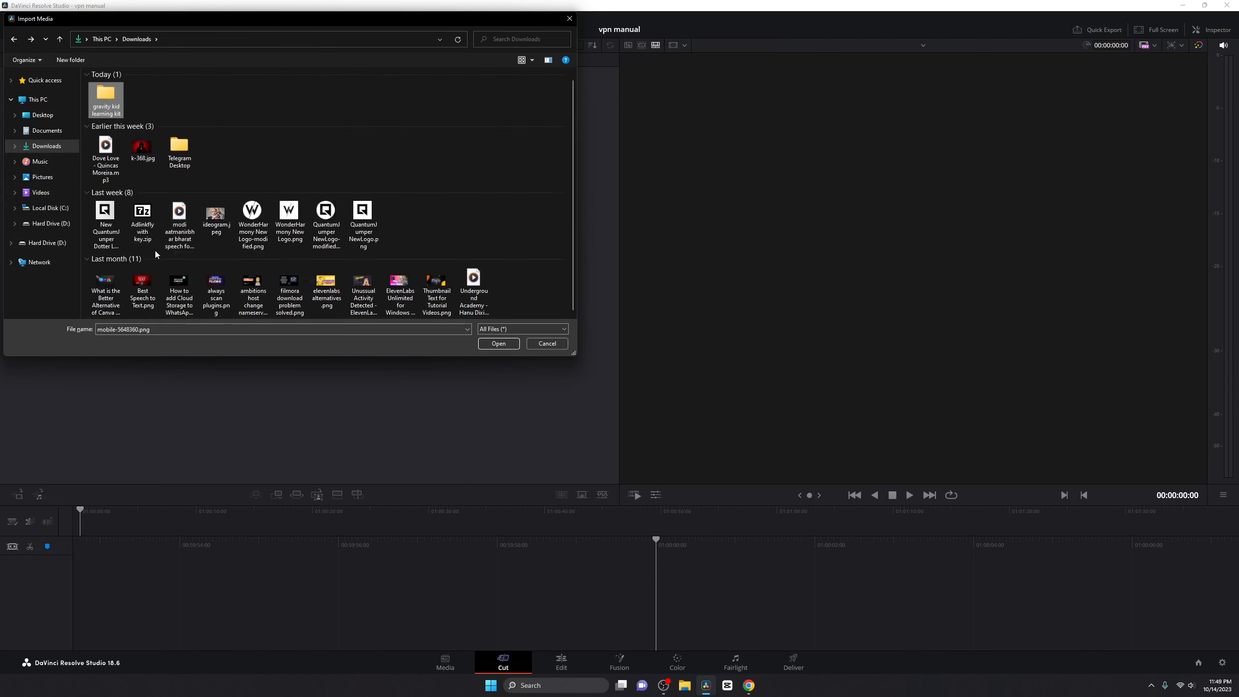
left_click(49, 130)
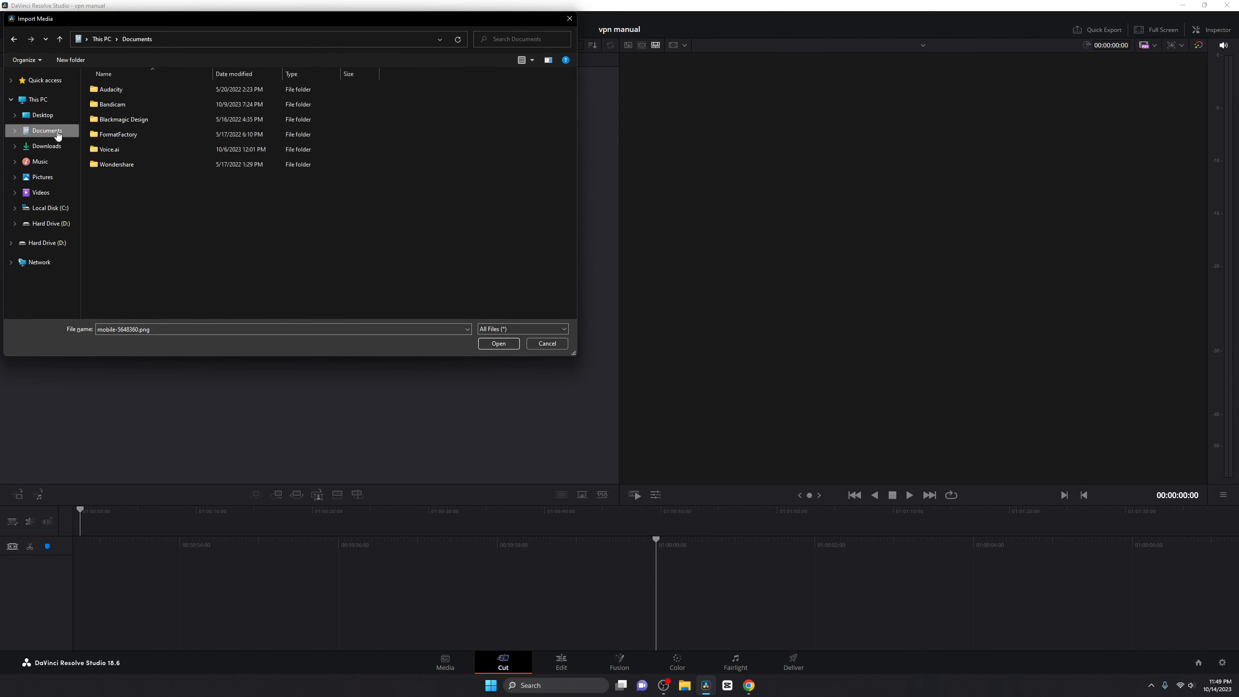
left_click(51, 161)
left_click(53, 177)
left_click(52, 192)
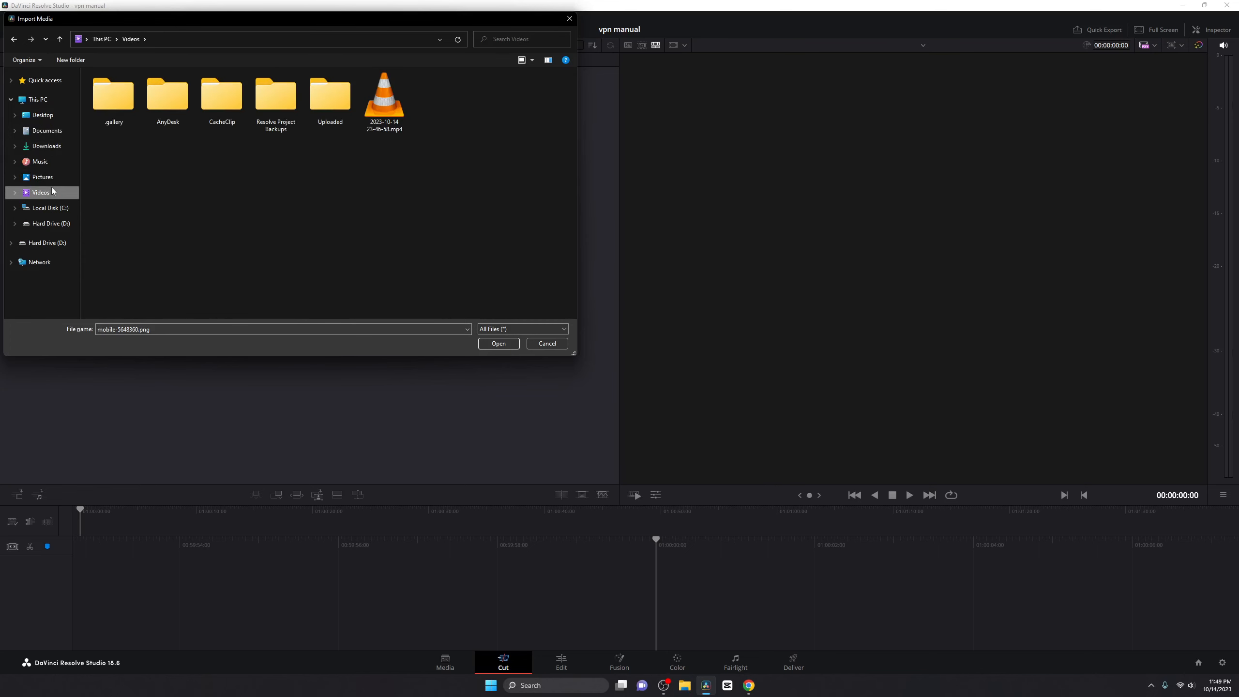
left_click(543, 343)
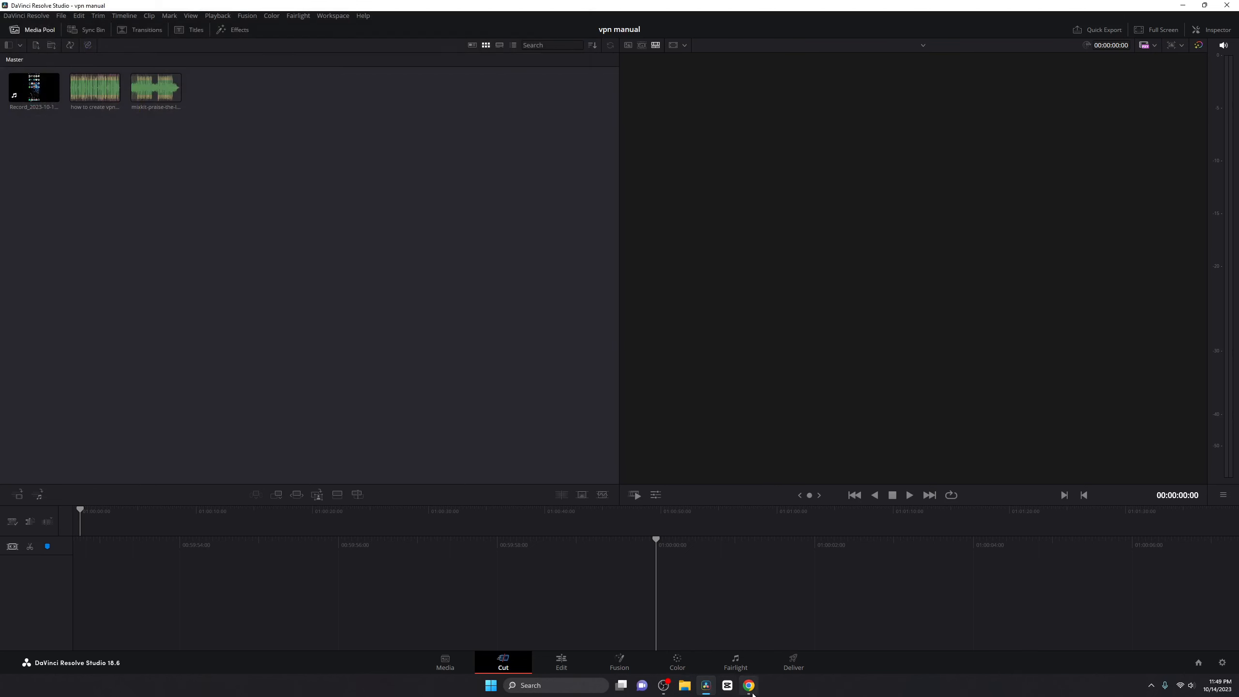
Step: Switch to Chrome and open the mobile frame png and background folder in Google Drive
left_click(749, 685)
left_click(245, 9)
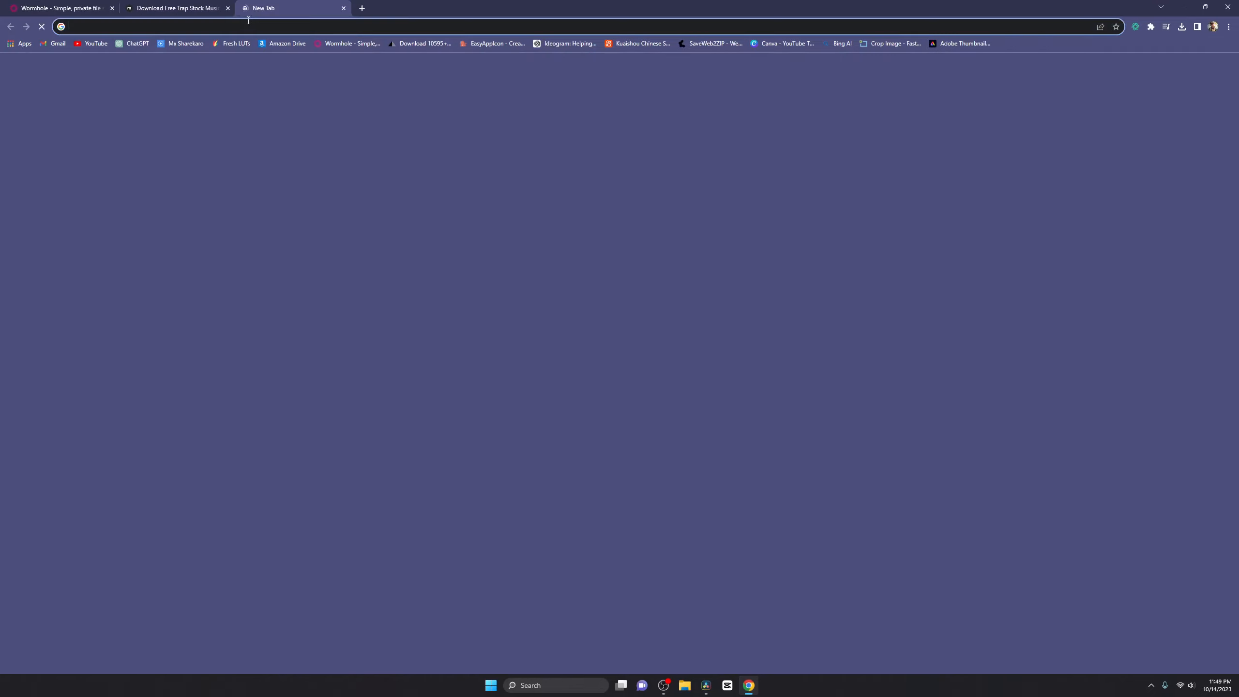
type("dr")
key("Return")
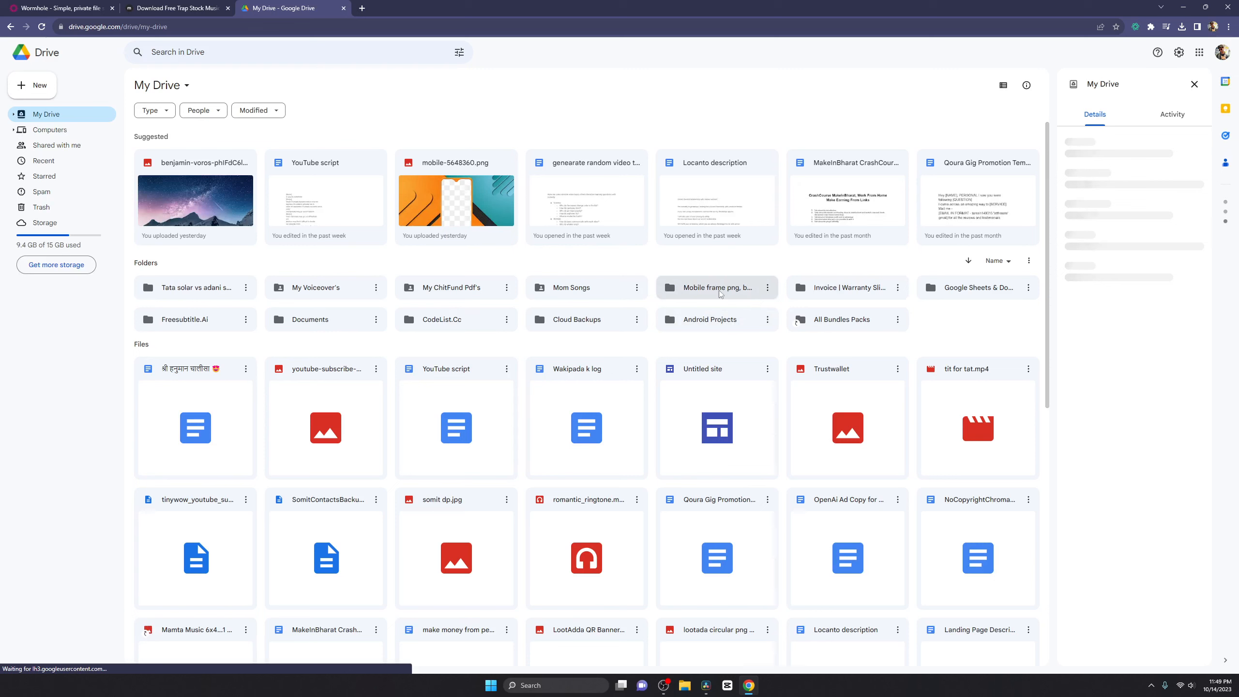
double_click(726, 289)
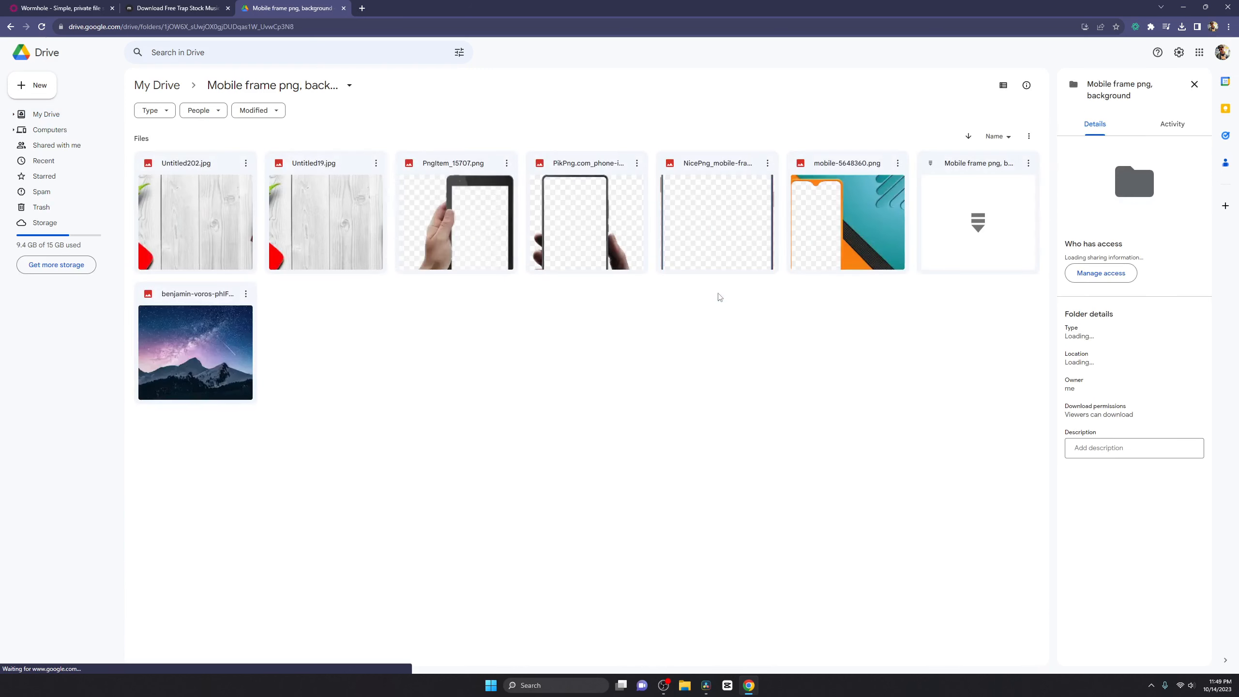
Step: Download the starry mountain background image from Google Drive into the Downloads folder
left_click(246, 293)
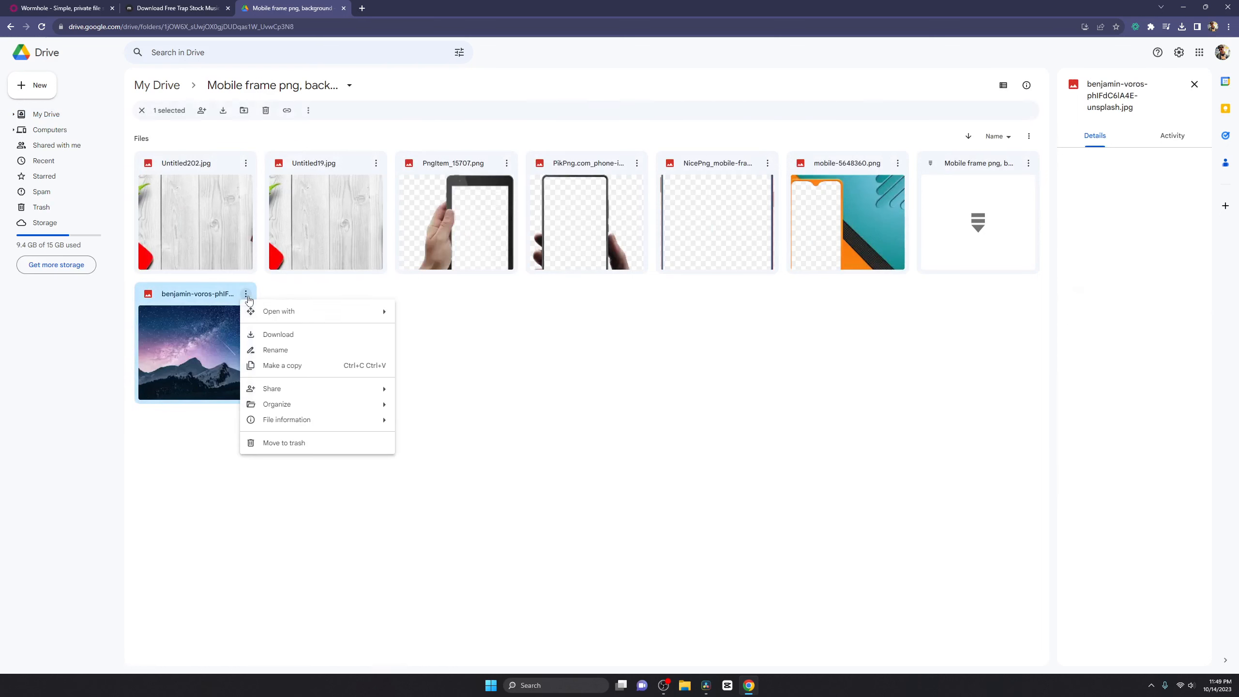
left_click(292, 336)
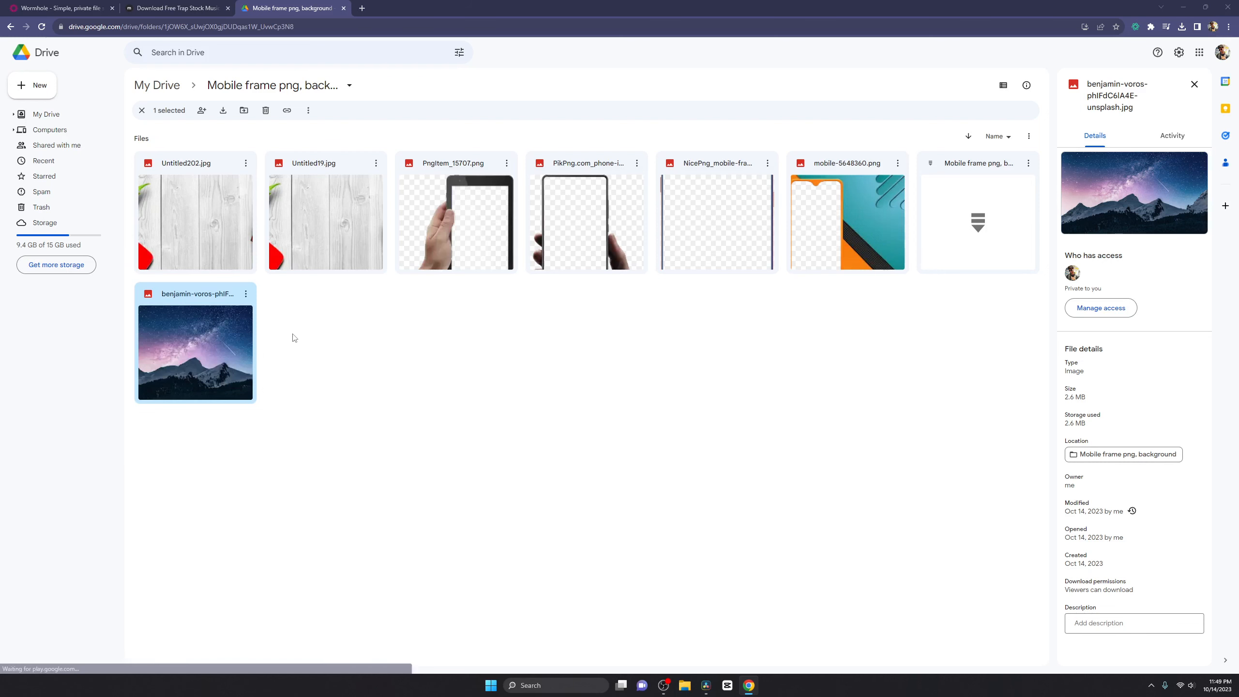
left_click(385, 287)
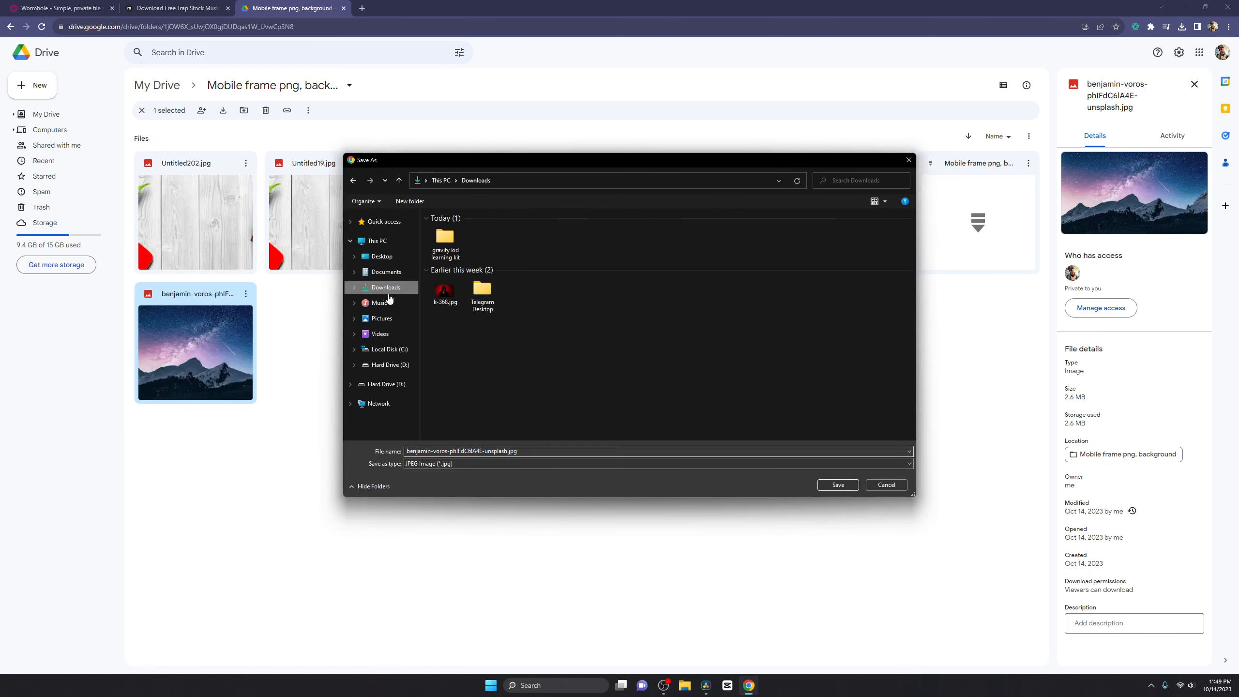
left_click(837, 485)
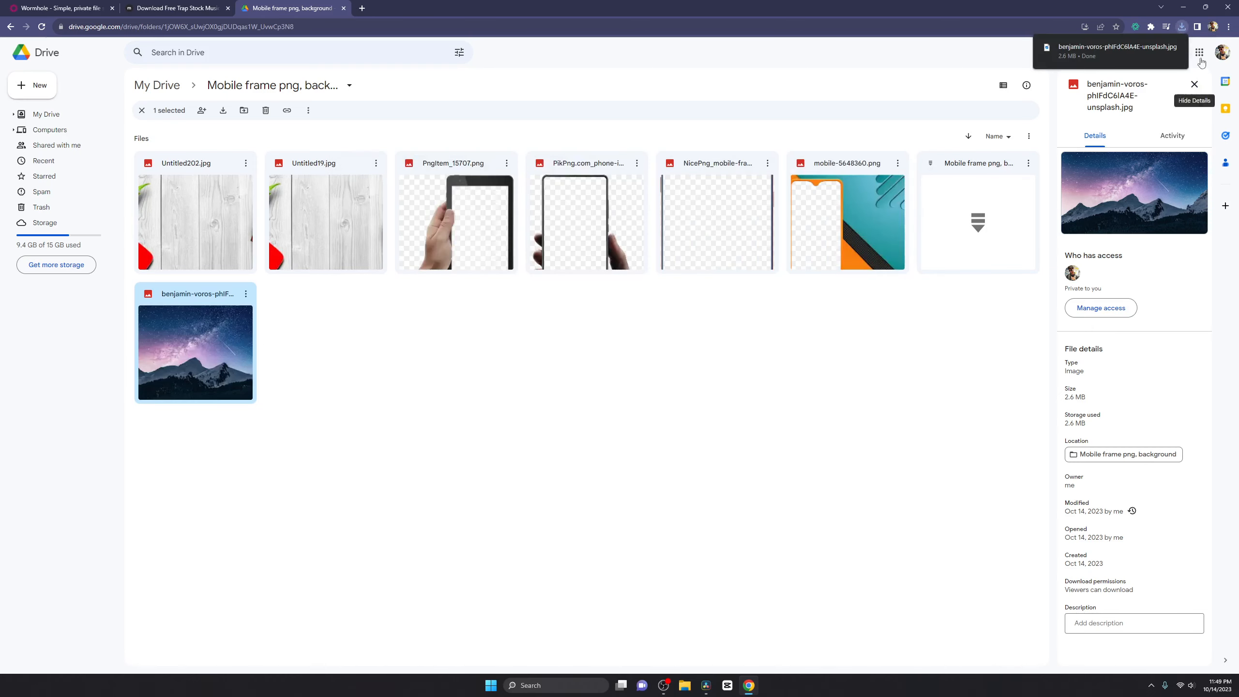
Step: Switch back to DaVinci Resolve and import the starry mountain image from Downloads into the media pool
left_click(1183, 7)
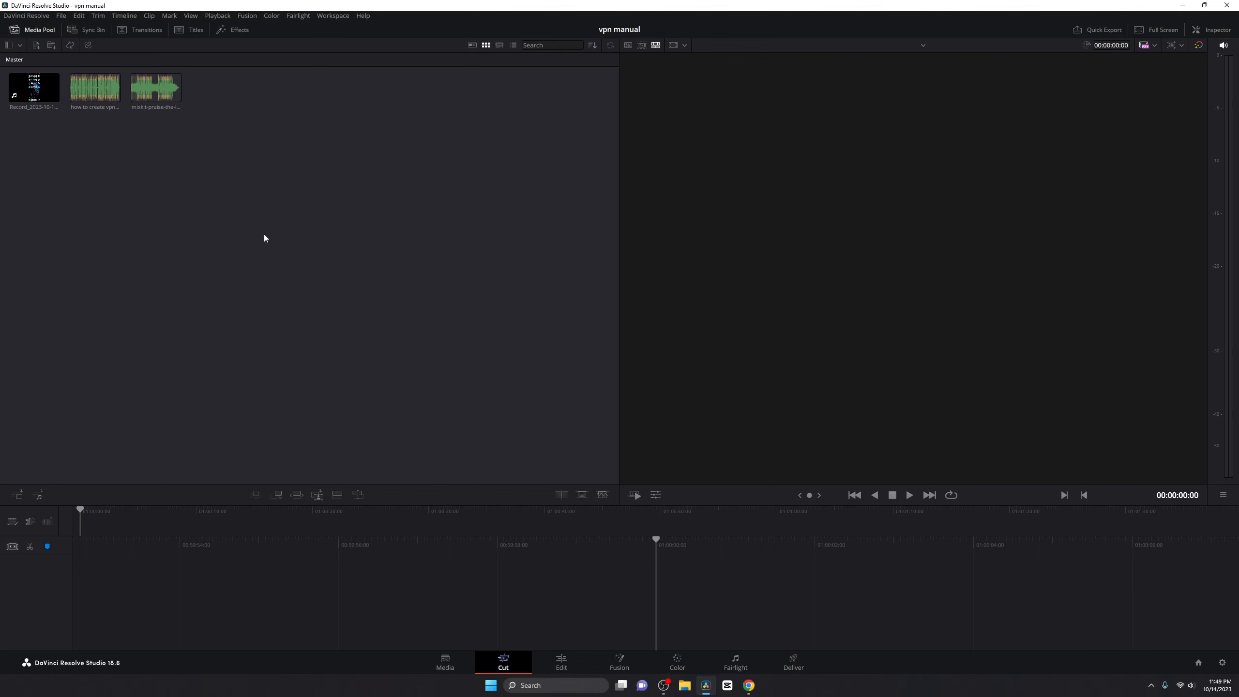
key("ctrl+i")
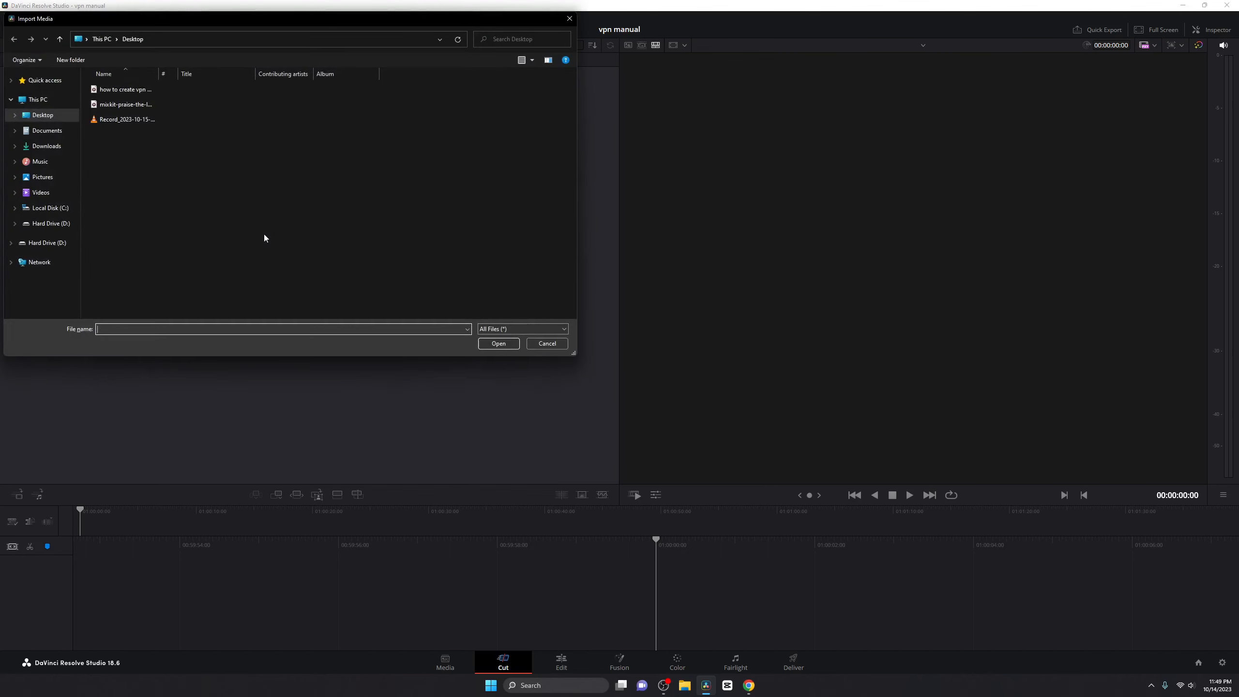
left_click(46, 146)
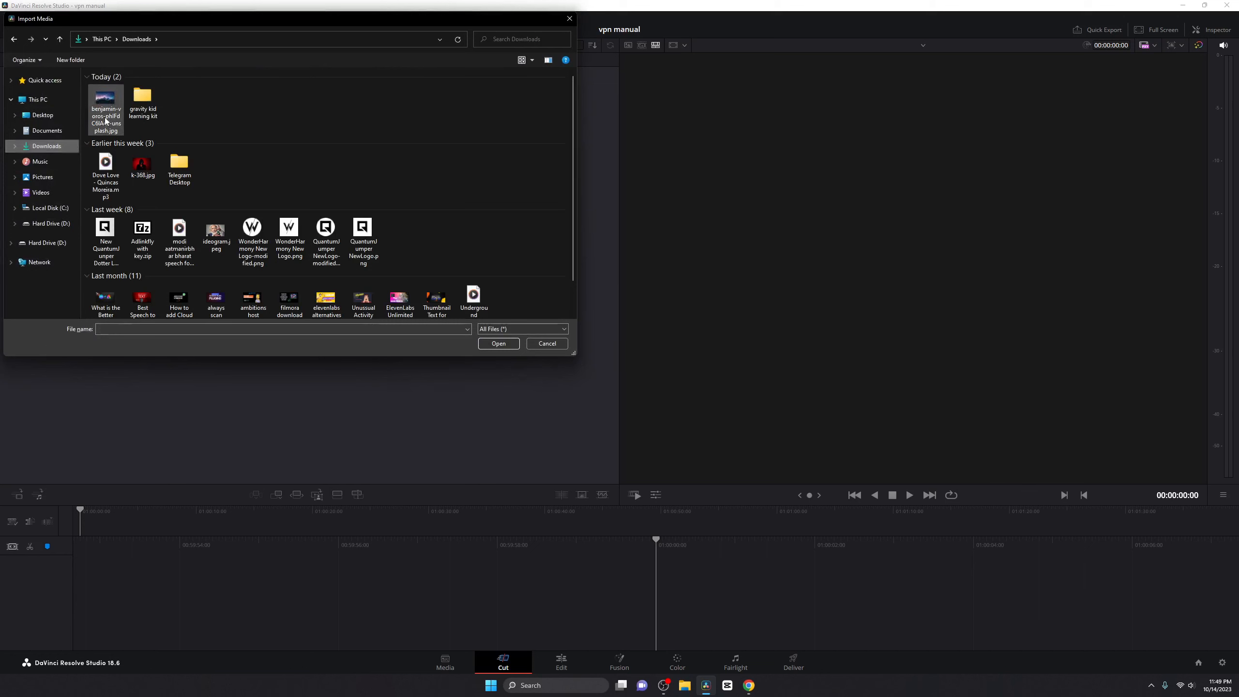
left_click(502, 344)
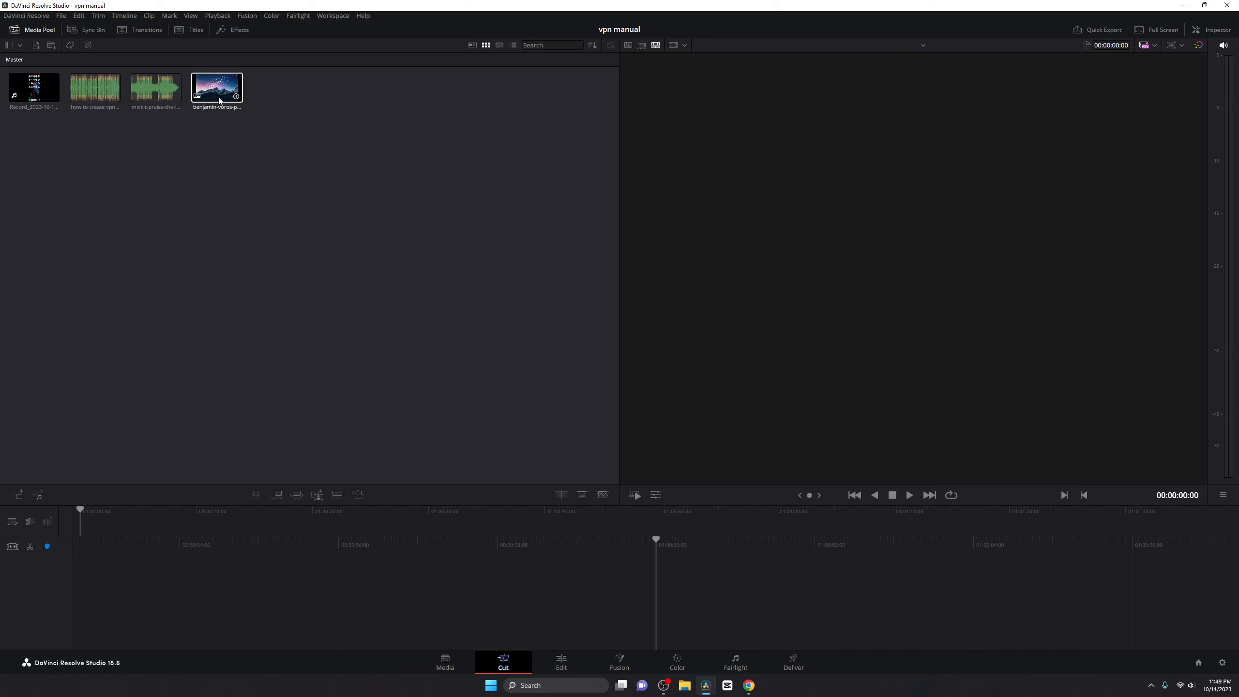
Step: Place the starry mountain image from the media pool at the start of a new timeline
left_click_drag(219, 101, 242, 571)
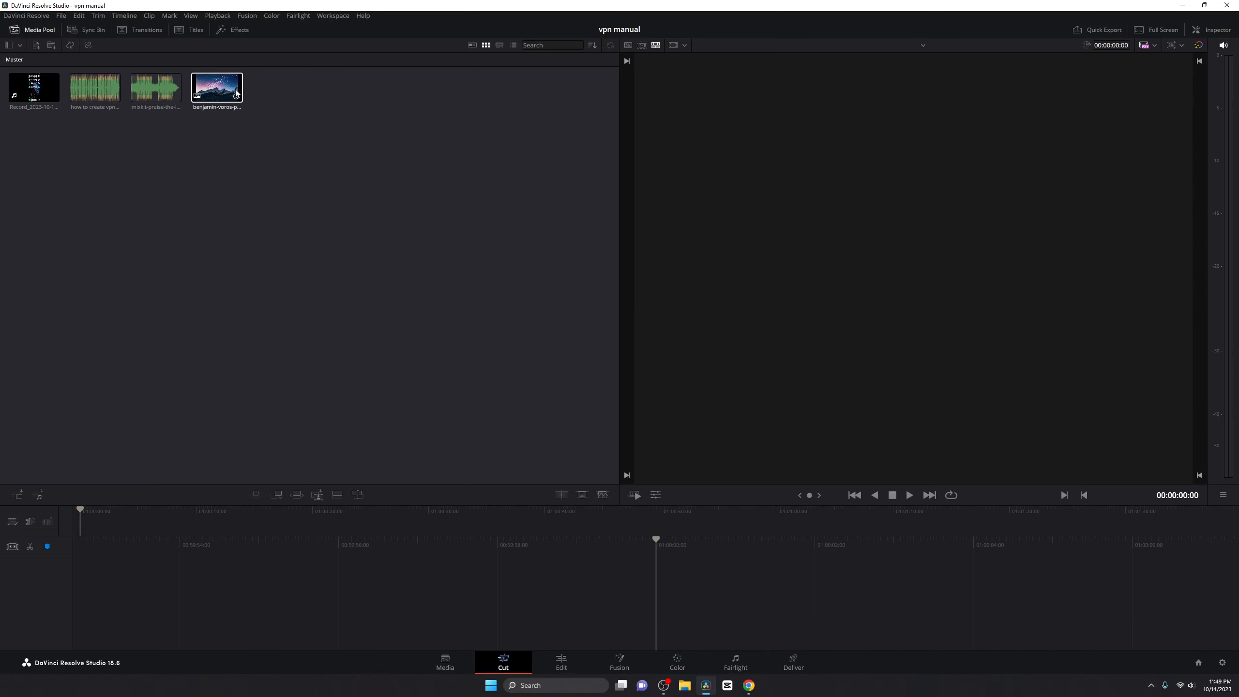
left_click_drag(217, 88, 227, 521)
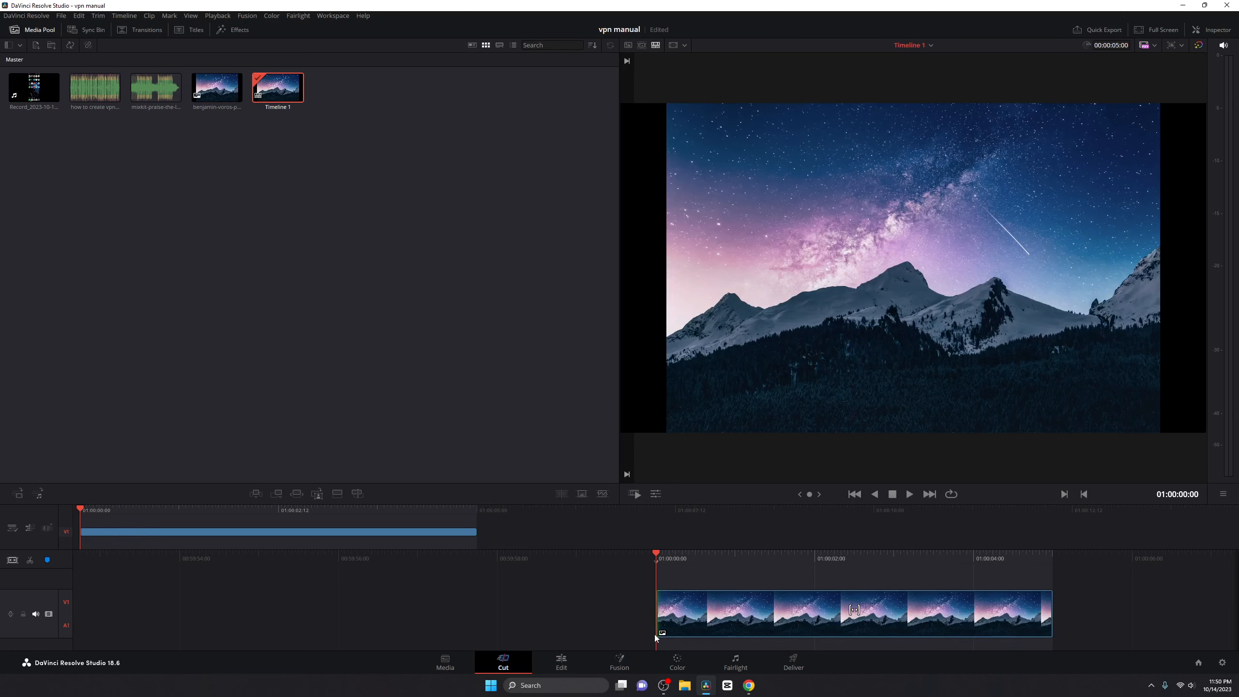
Step: Switch to the Edit page and load the timeline's mountain image clip into the source viewer
left_click(561, 664)
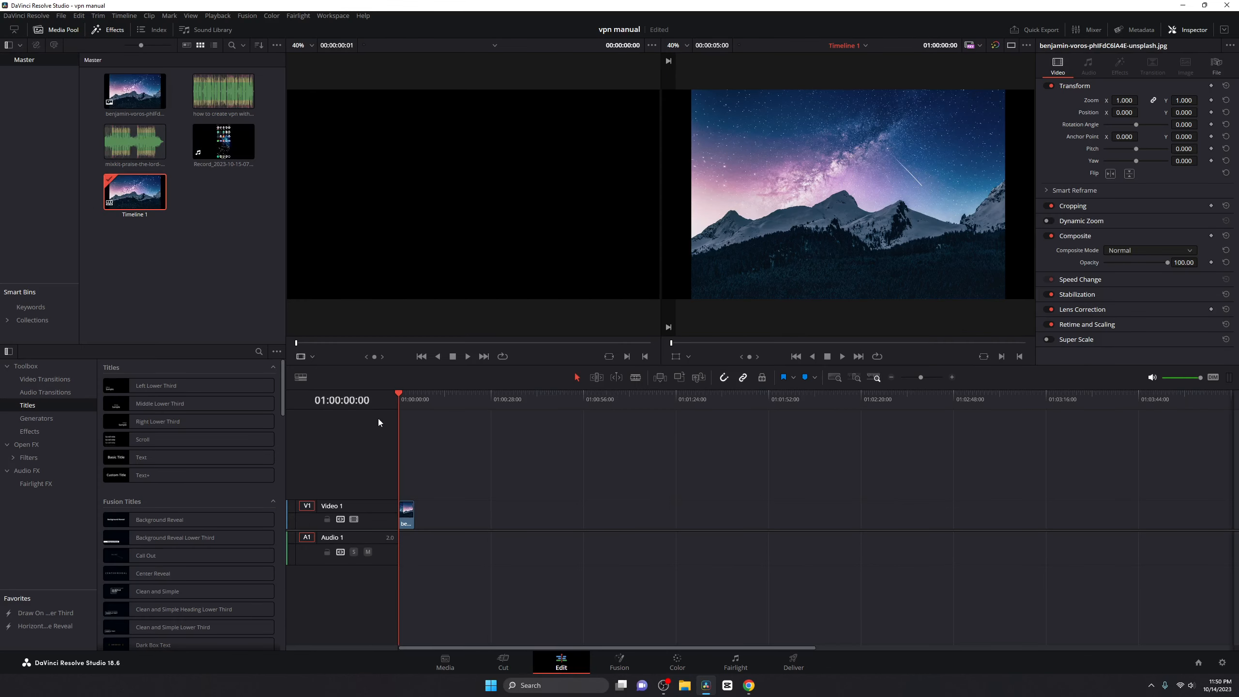
left_click(412, 517)
double_click(407, 515)
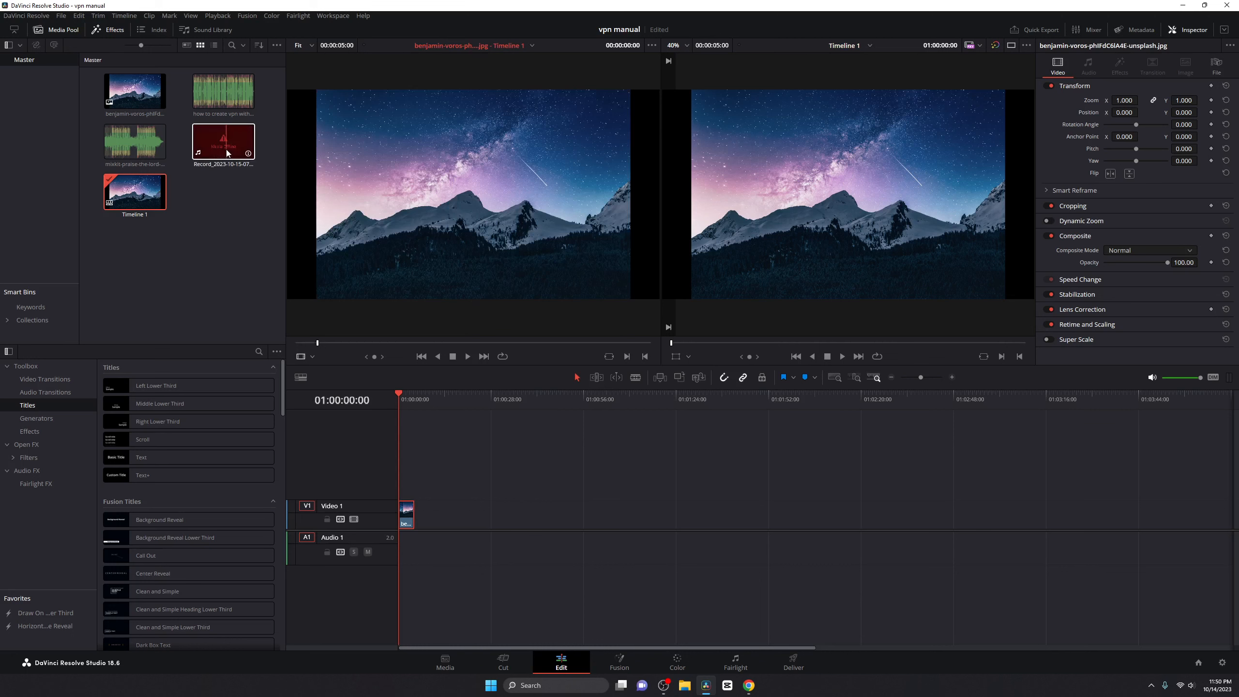
Step: Try to place the phone screen recording above the mountain image on the timeline, and force-quit DaVinci Resolve through Task Manager
left_click_drag(220, 162, 419, 470)
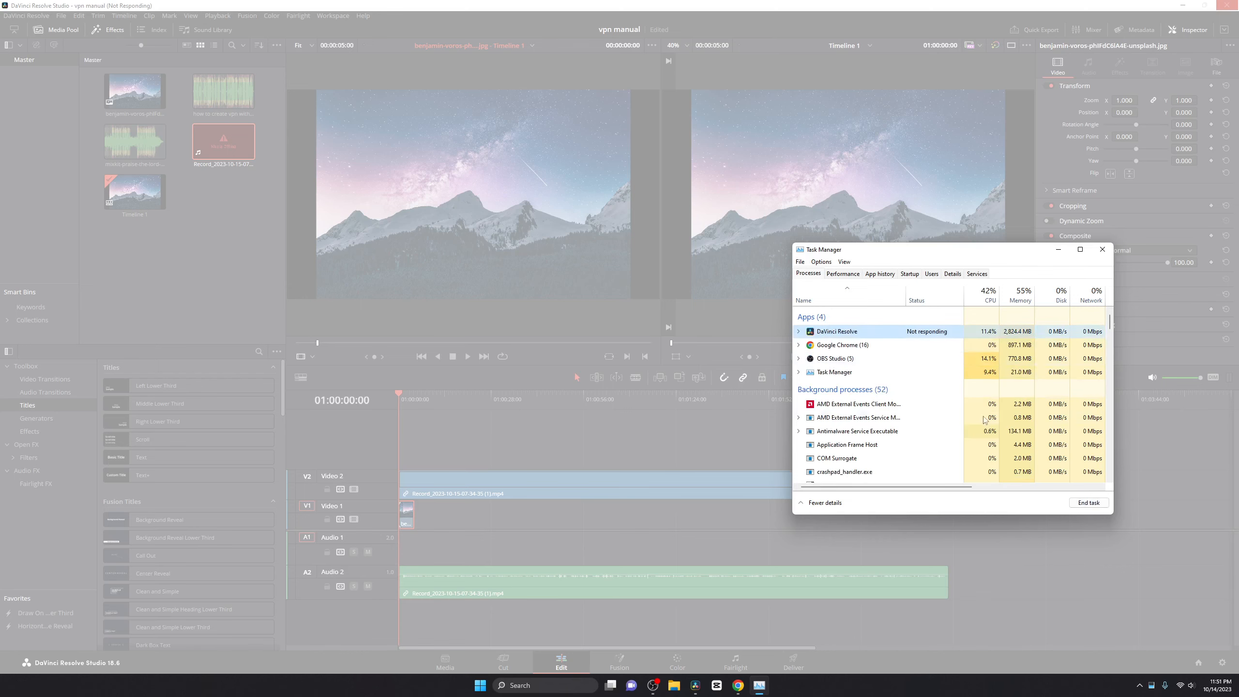
left_click(1088, 504)
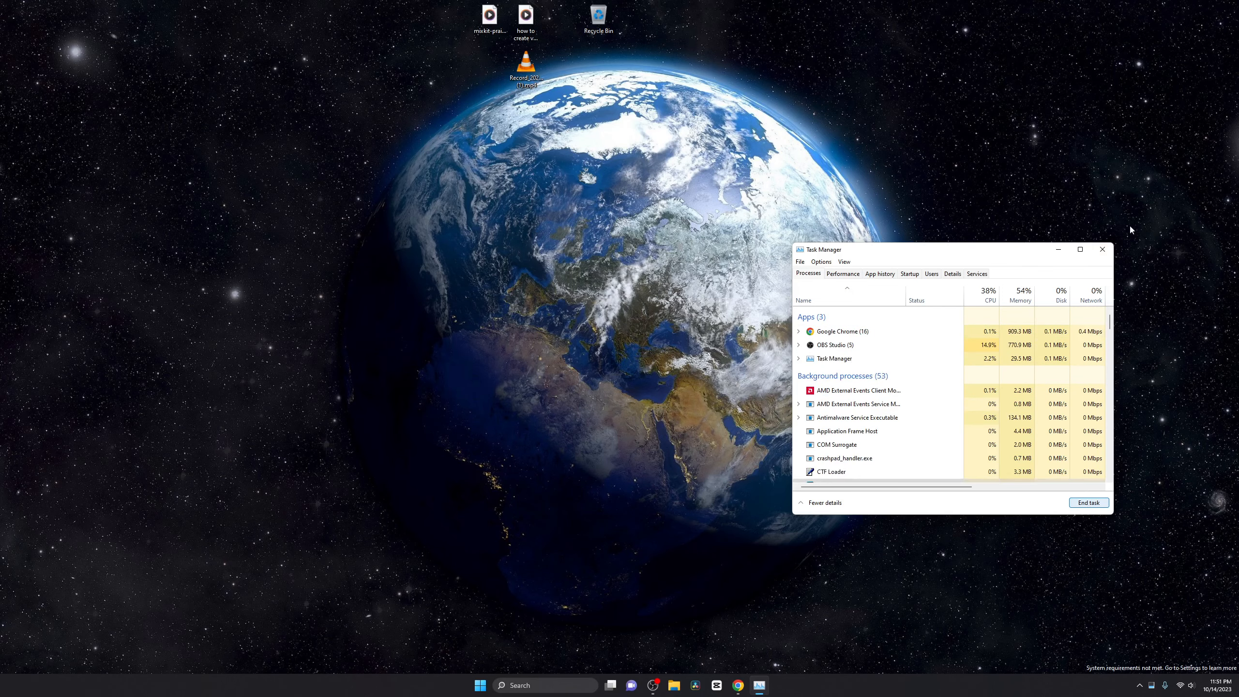
left_click(1102, 249)
Step: Relaunch DaVinci Resolve and open the vpn manual project
key("super")
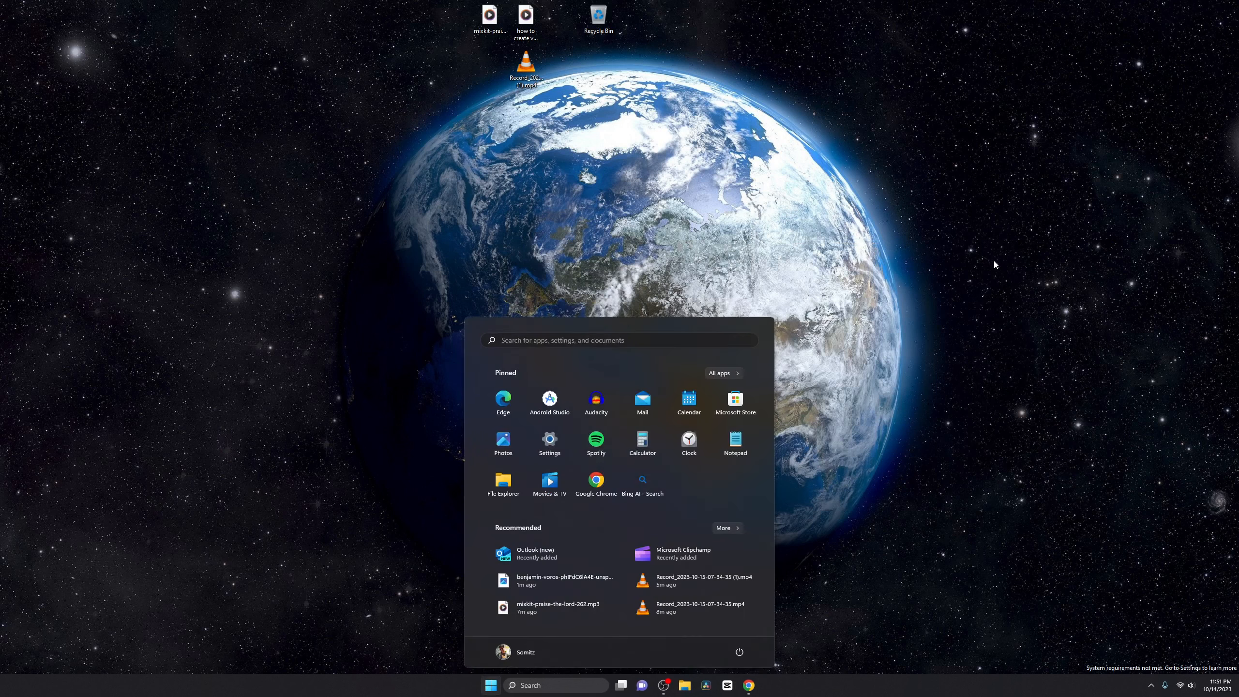
type("resolfe")
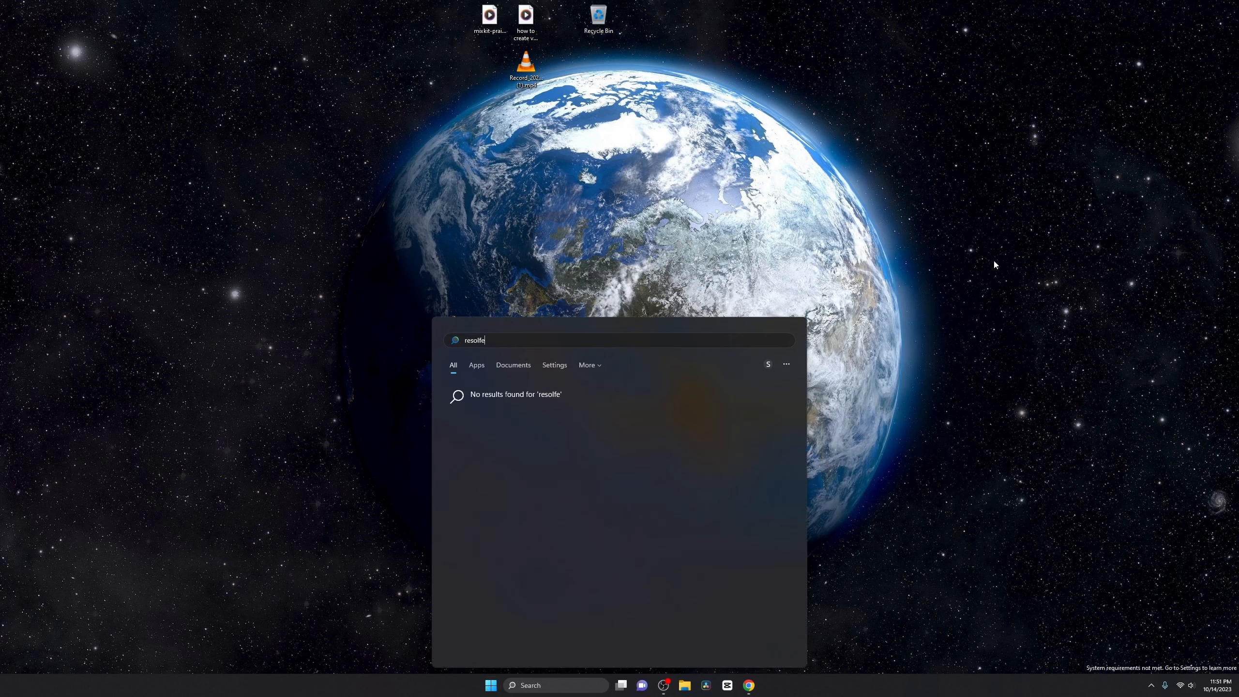
key("BackSpace")
key("Return")
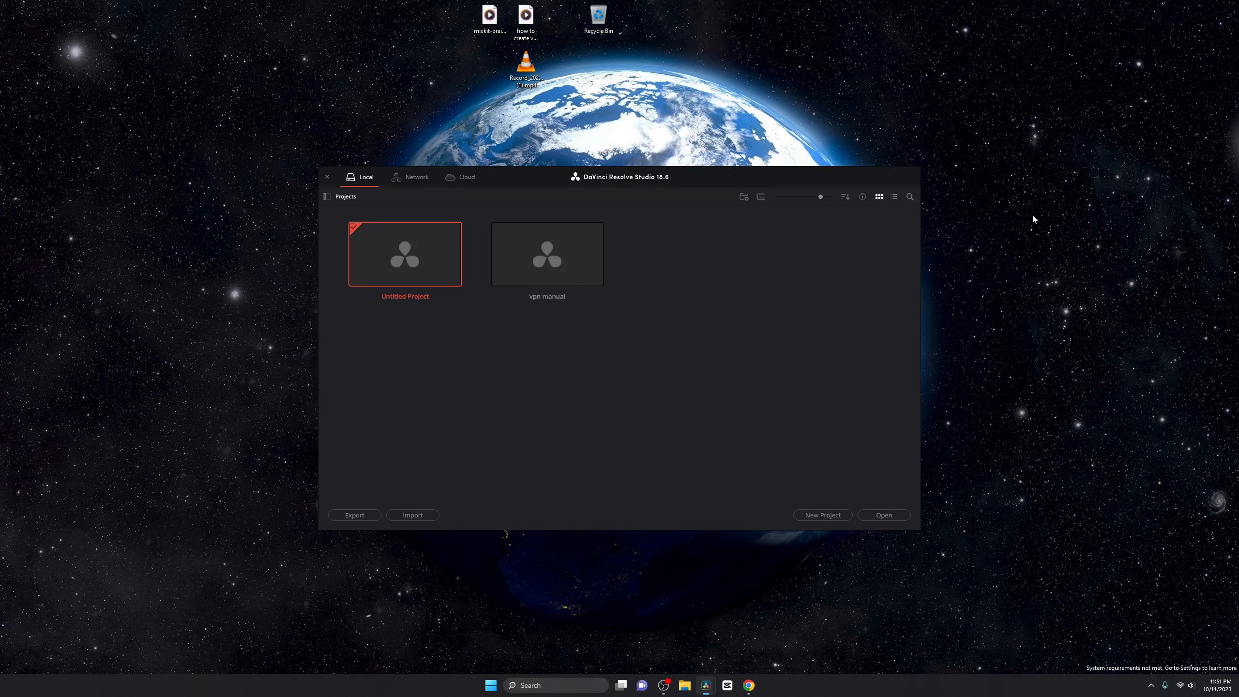
double_click(570, 269)
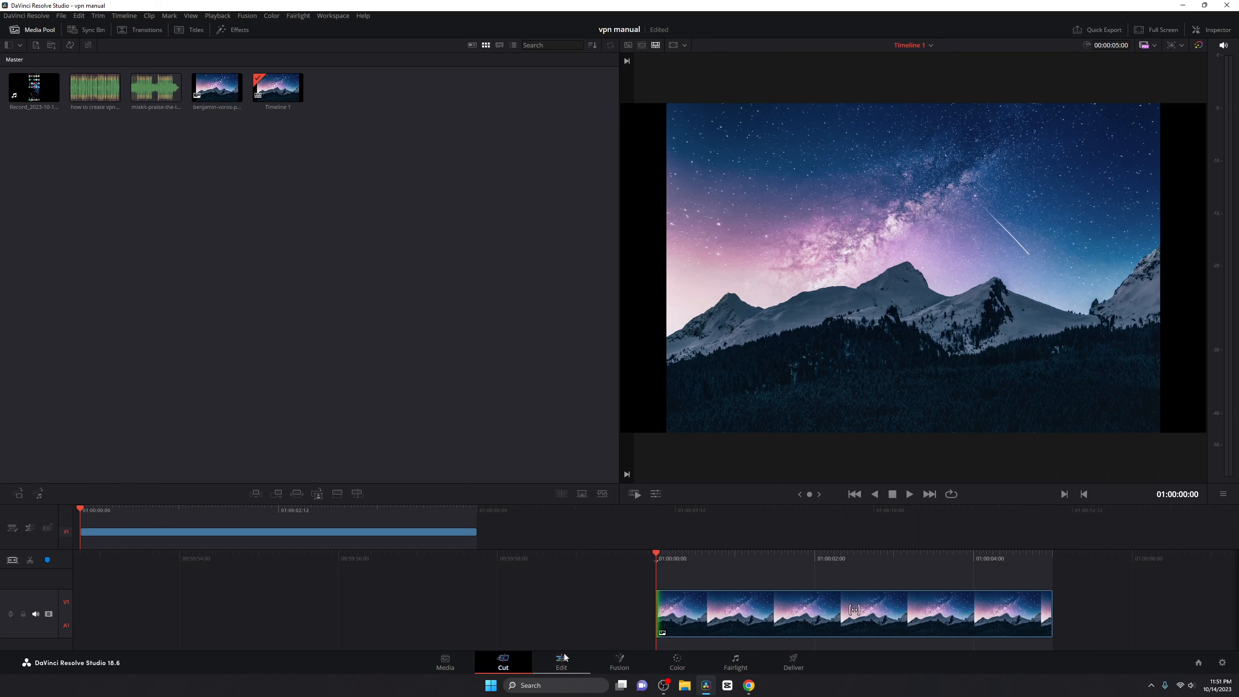
Step: On the Edit page, place the phone screen recording on Video 2 at the timeline start and unlink its audio from its video
left_click(564, 657)
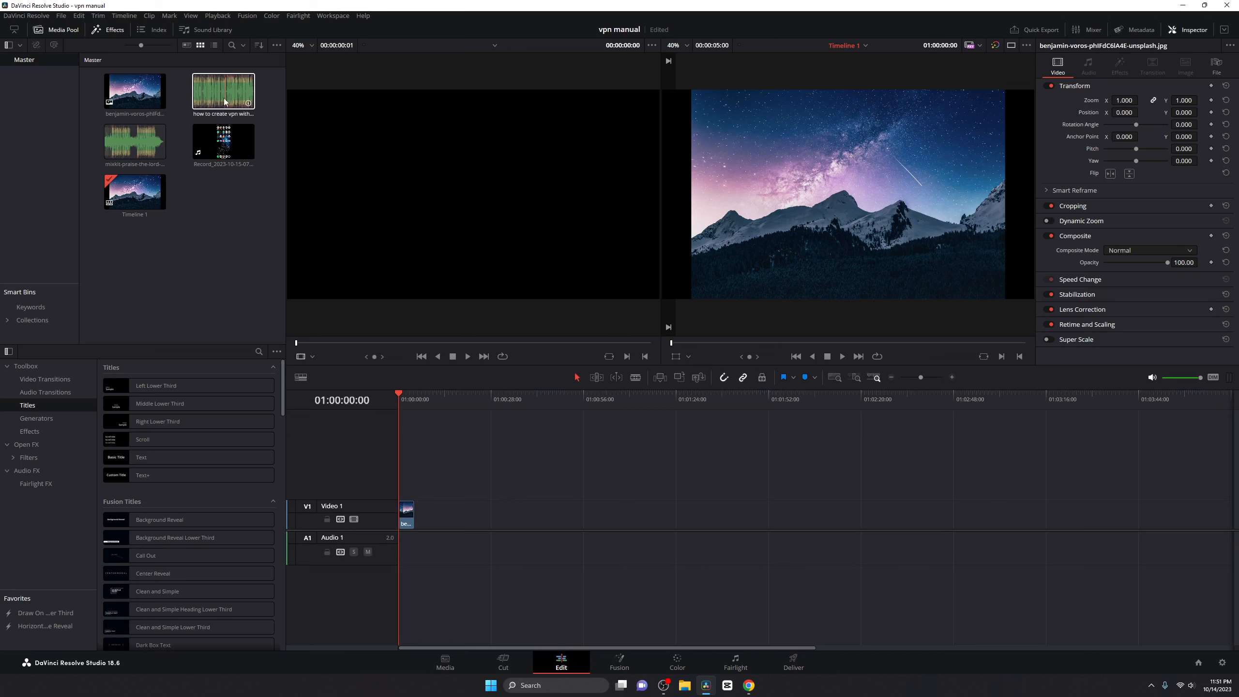
left_click_drag(222, 144, 413, 480)
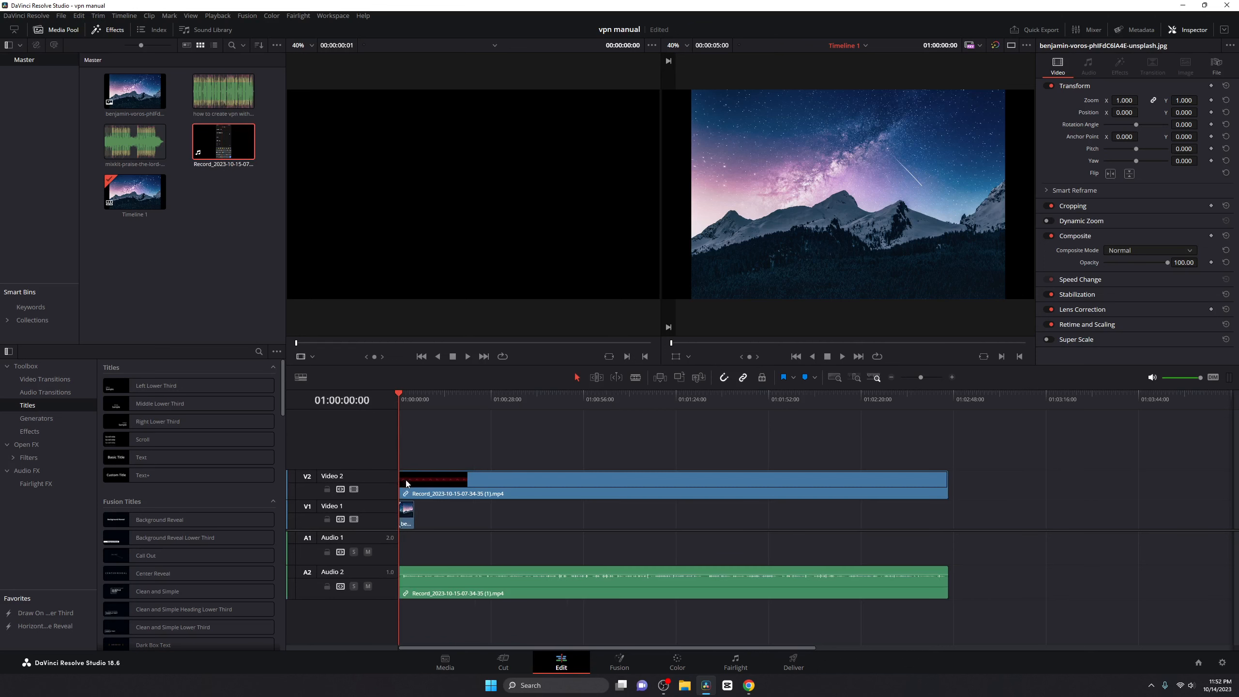
right_click(423, 478)
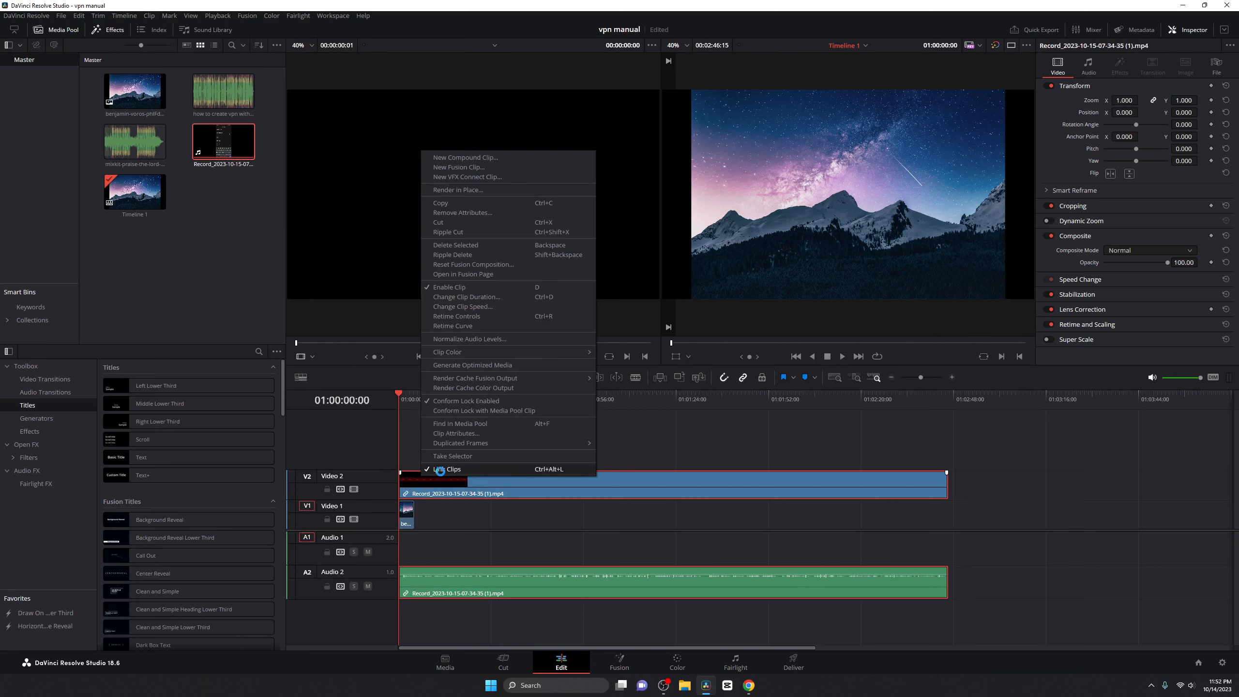
left_click(441, 471)
left_click(441, 472)
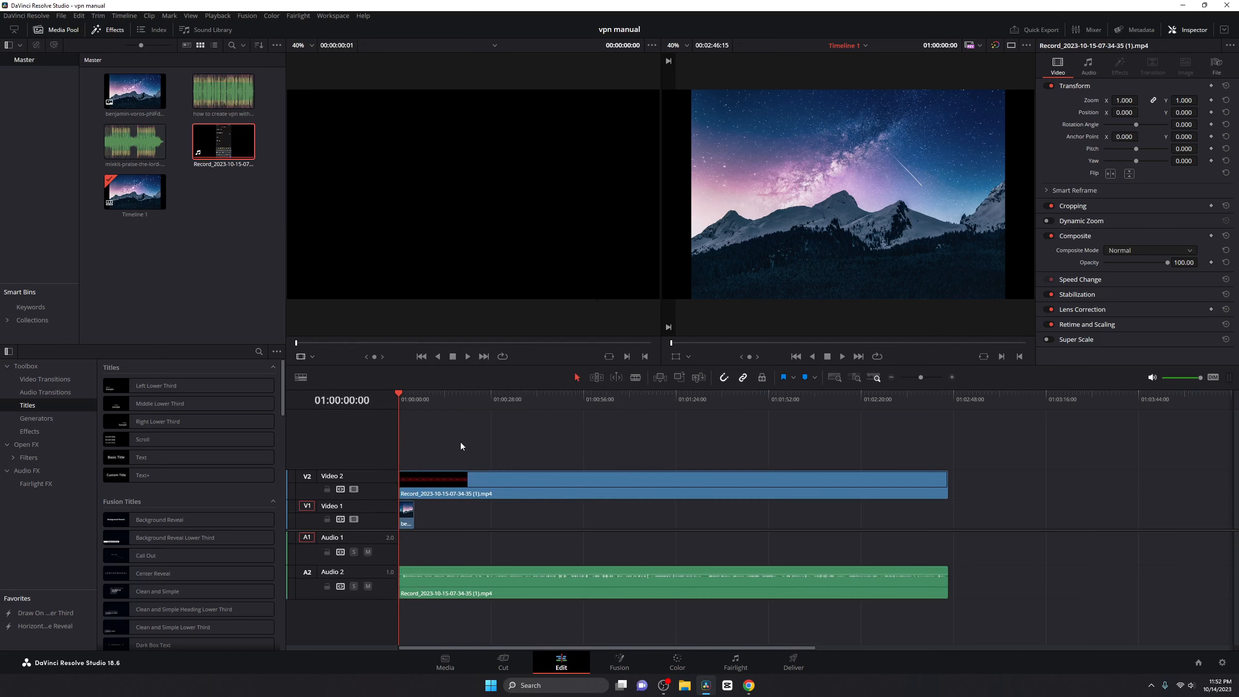
Step: Place the voice-over on Audio 1 and the mixkit music on Audio 3, both at the timeline start
left_click(452, 585)
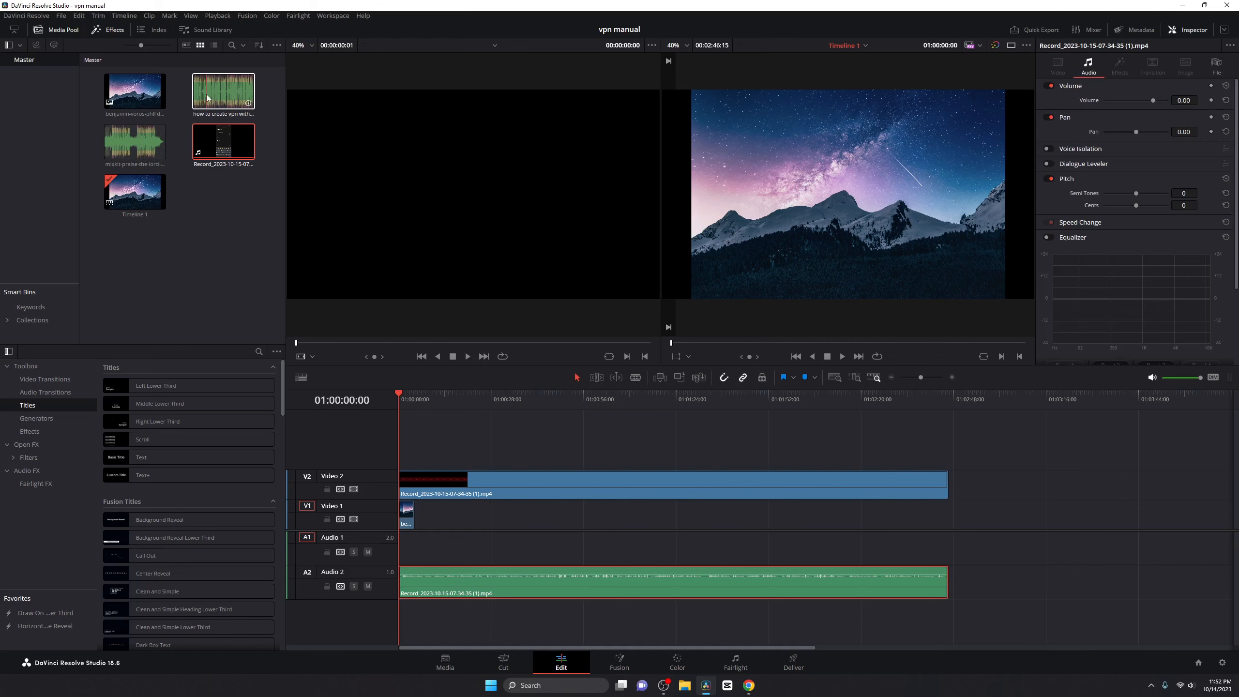
left_click_drag(206, 94, 401, 537)
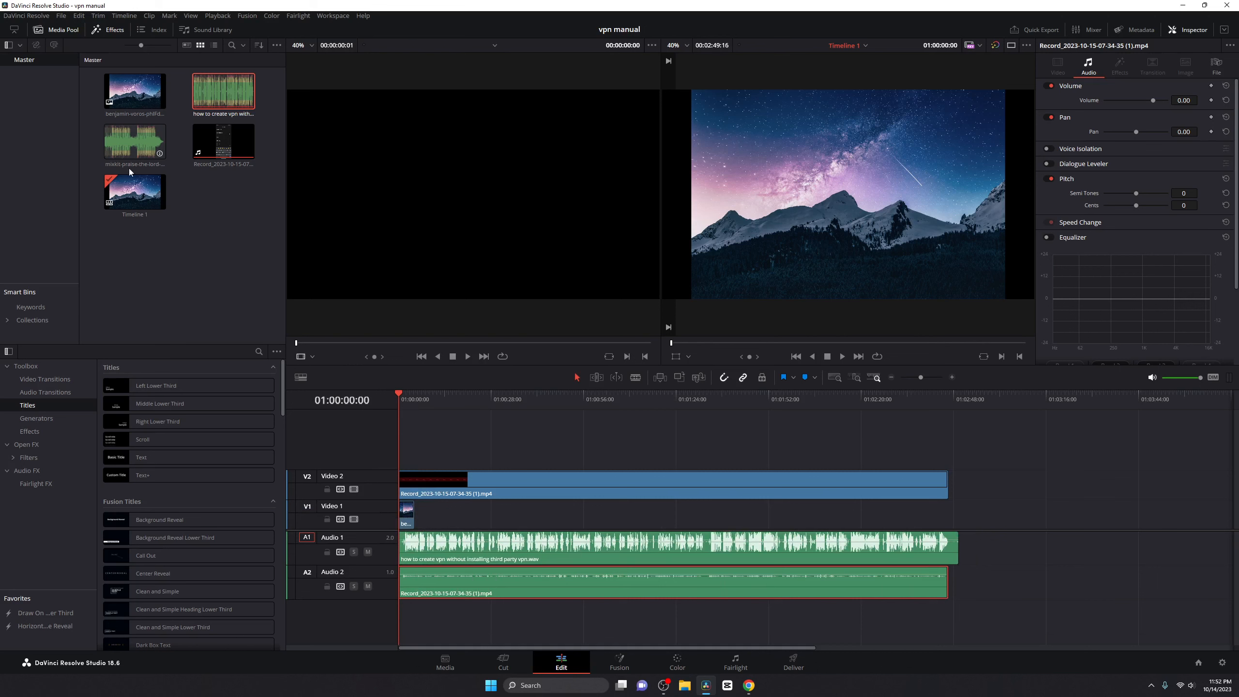
left_click_drag(128, 155, 434, 616)
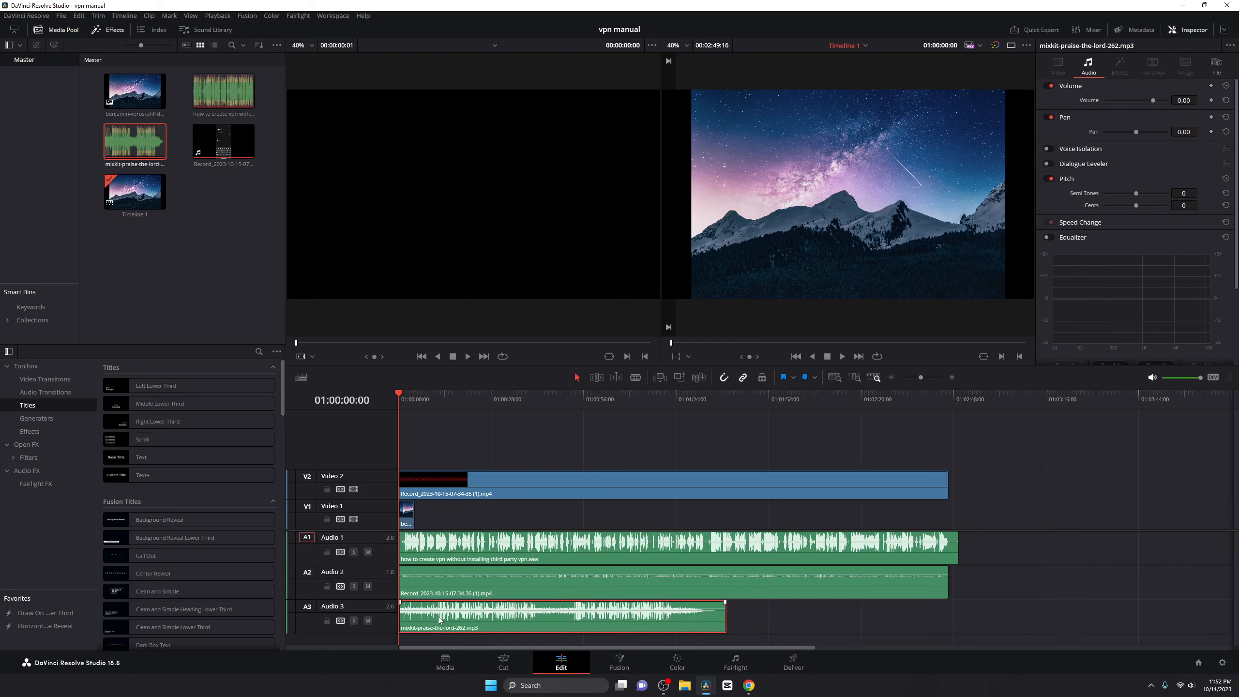
Step: Duplicate the music clip on Audio 3 so the copy ends with the screen recording, and trim the join between both clips
left_click_drag(442, 617, 802, 620)
left_click_drag(889, 622, 805, 624)
left_click_drag(718, 619, 711, 620)
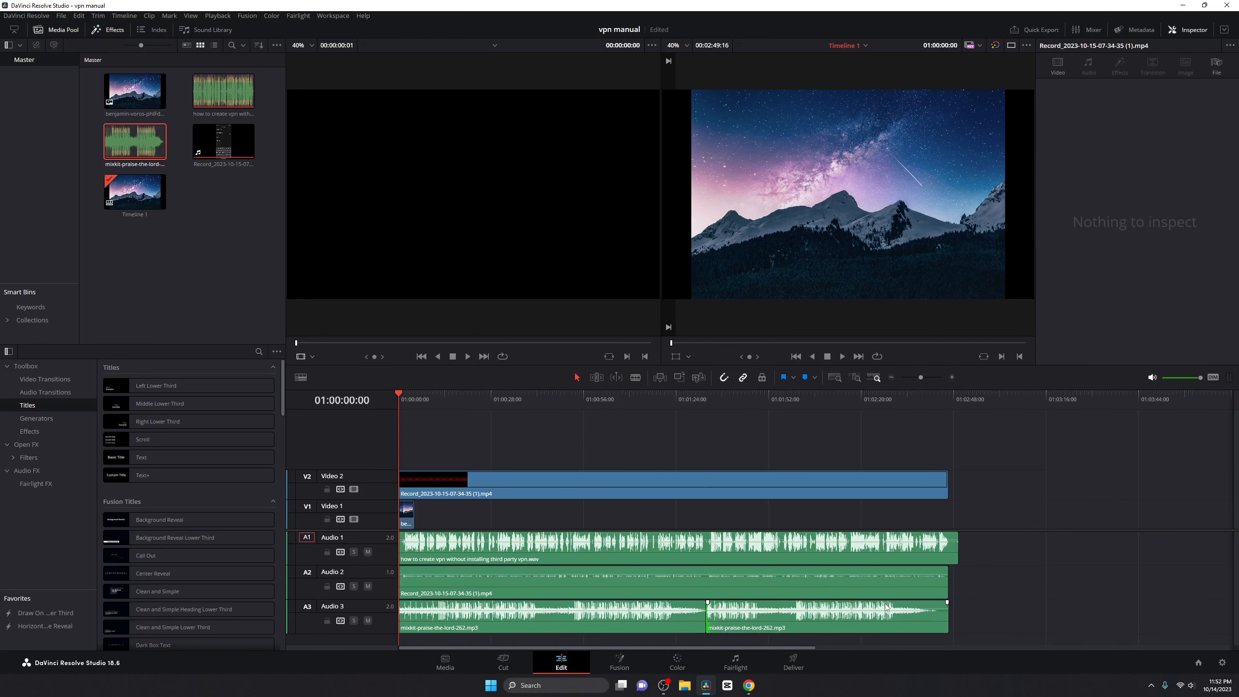
Step: Set the volume of both music clips on Audio 3 to -6
left_click(597, 627)
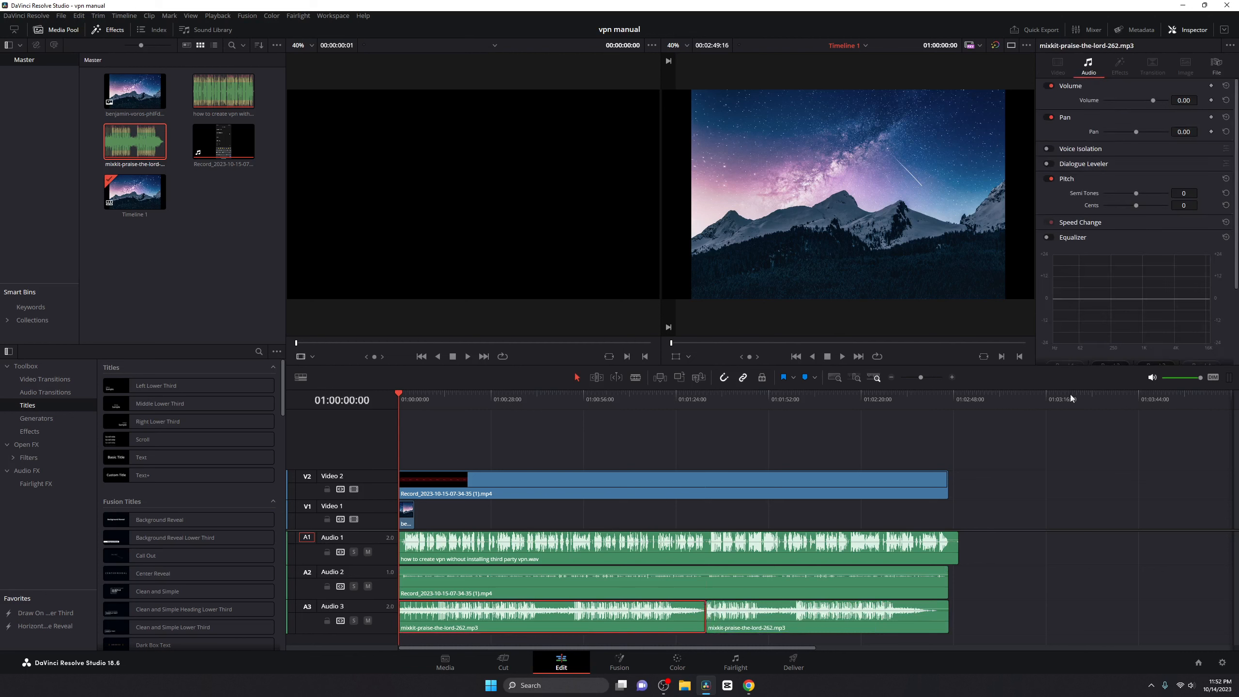
left_click(1180, 101)
key("BackSpace")
type("-6")
key("Return")
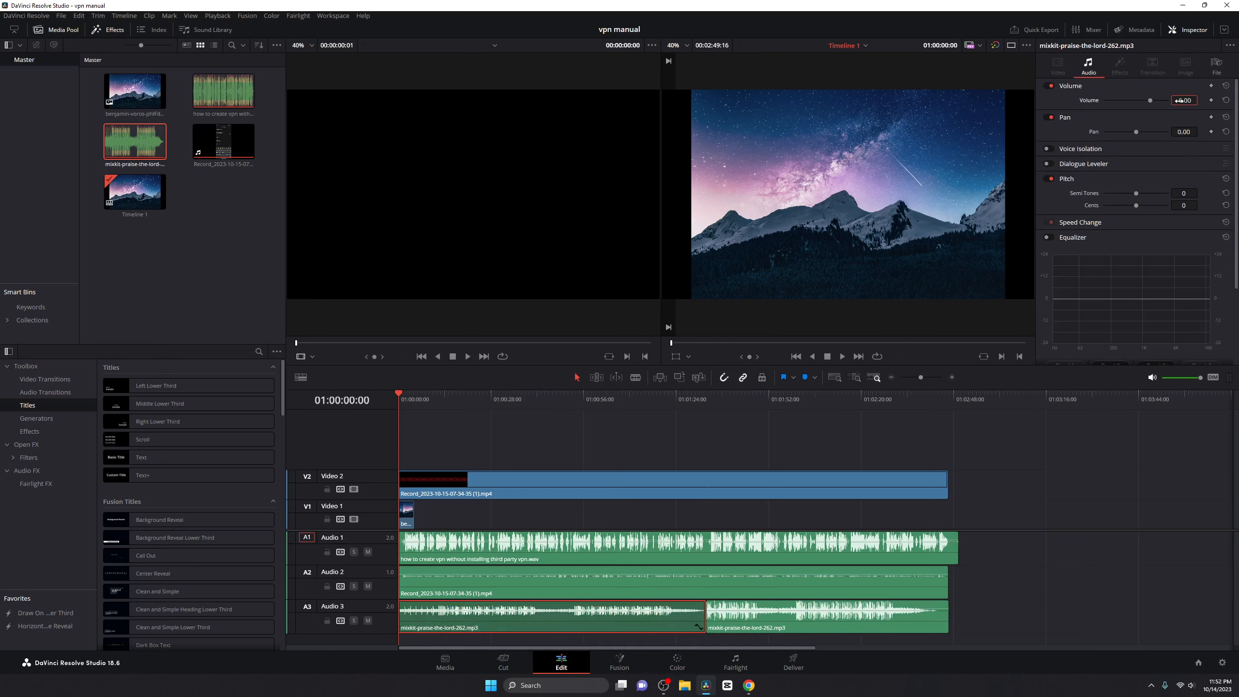
left_click(838, 621)
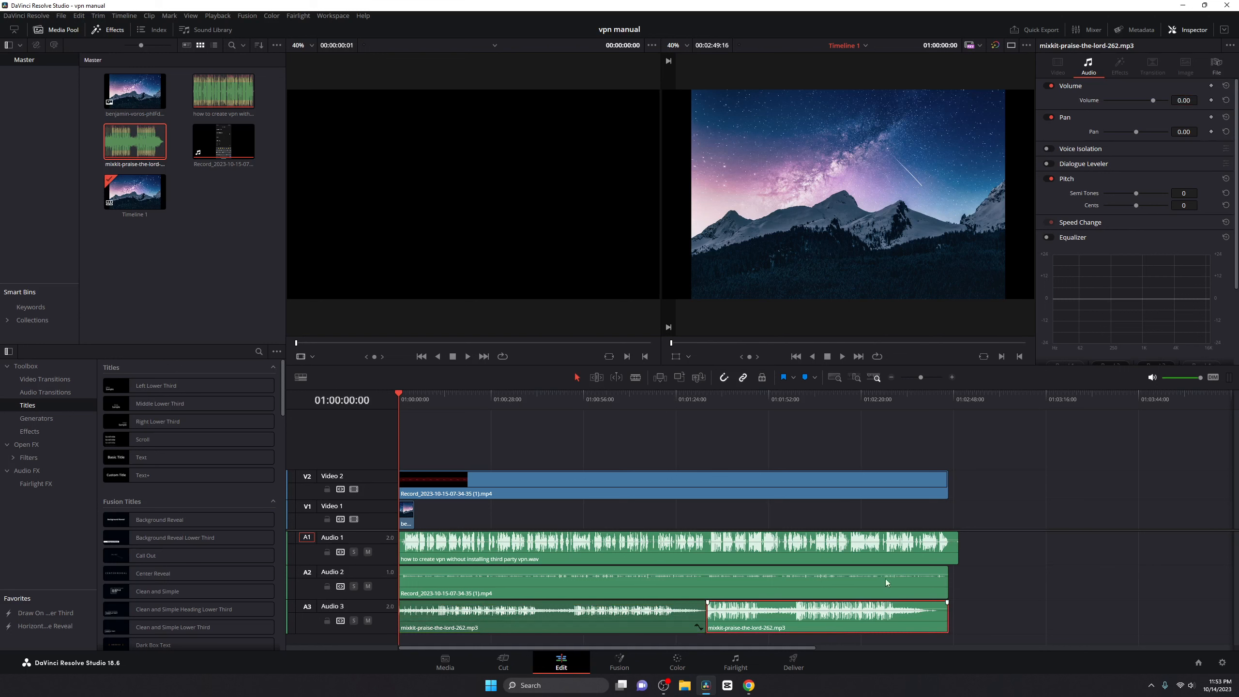
left_click(1184, 101)
type("-6")
key("Return")
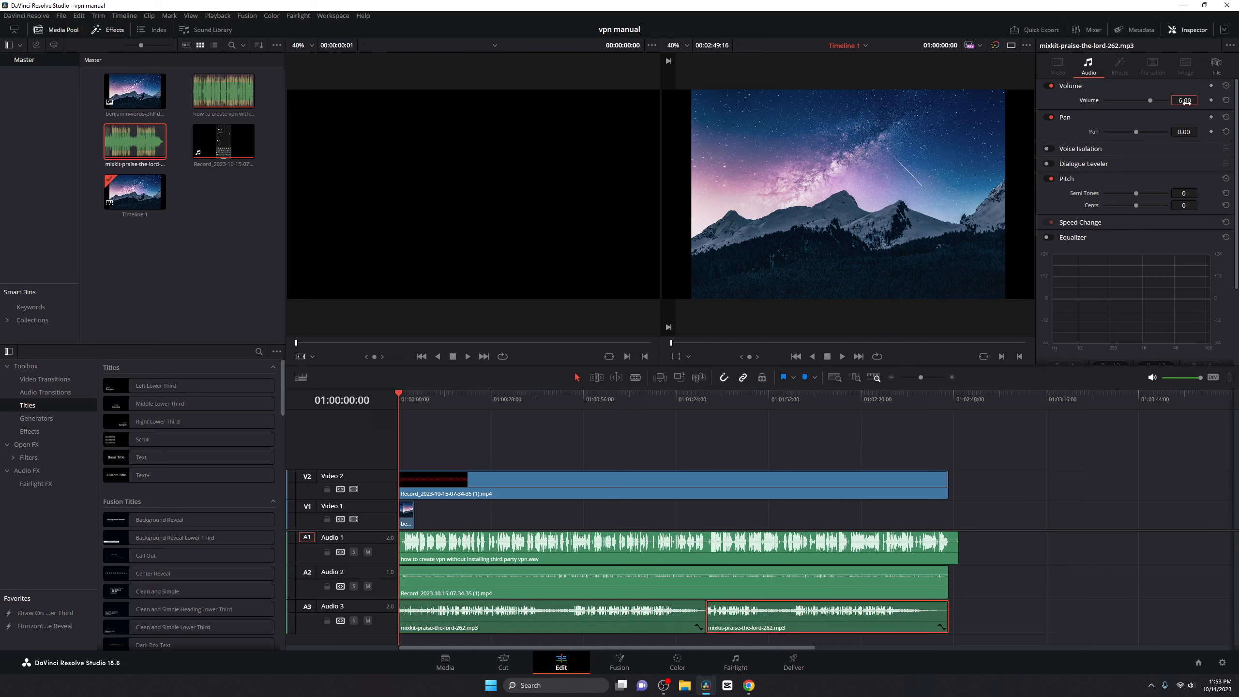
Step: Extend the mountain image on Video 1 to the end of the screen recording and save the project
left_click(408, 512)
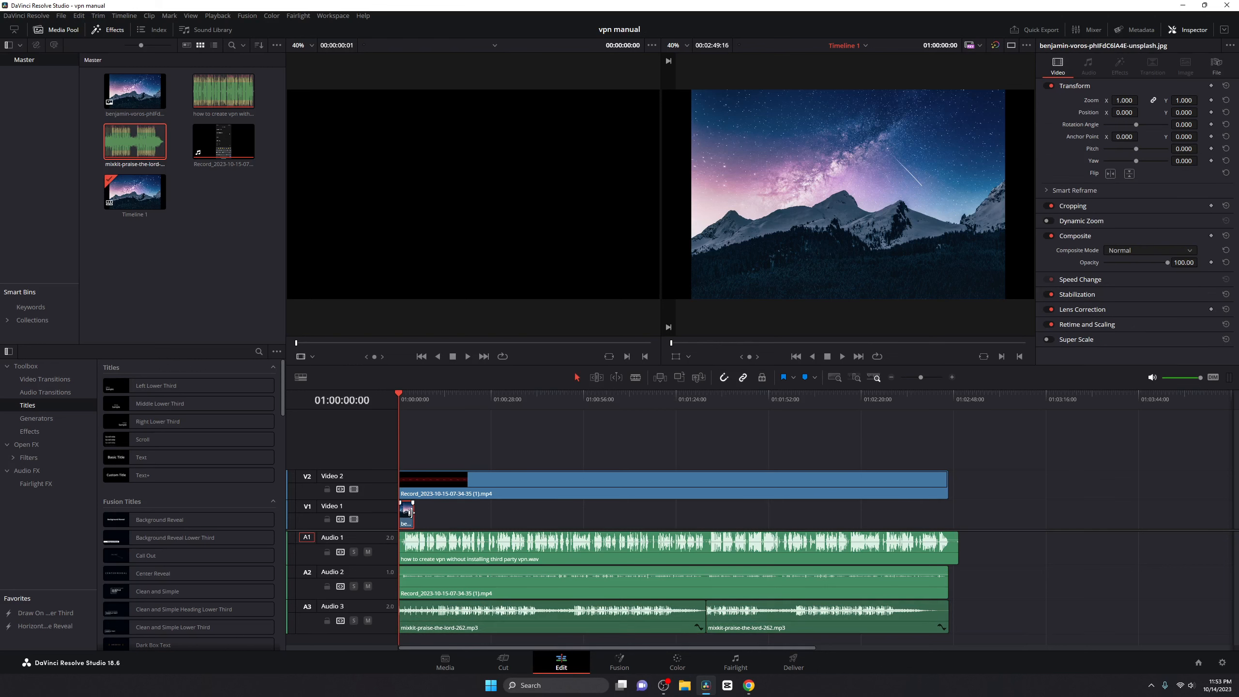
left_click_drag(411, 512, 948, 522)
left_click(541, 515)
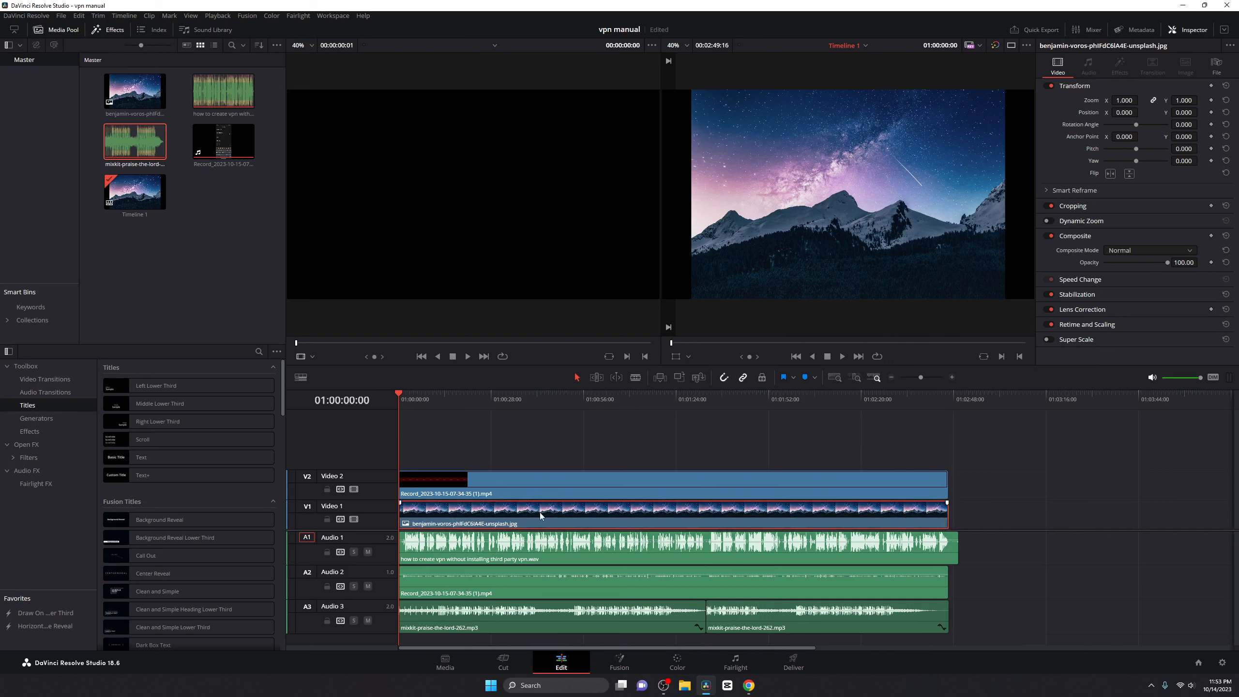
key("ctrl+s")
Step: Examine the mountain image's cropping settings and check the timeline preview around 27 seconds in, returning to the start
left_click(1090, 210)
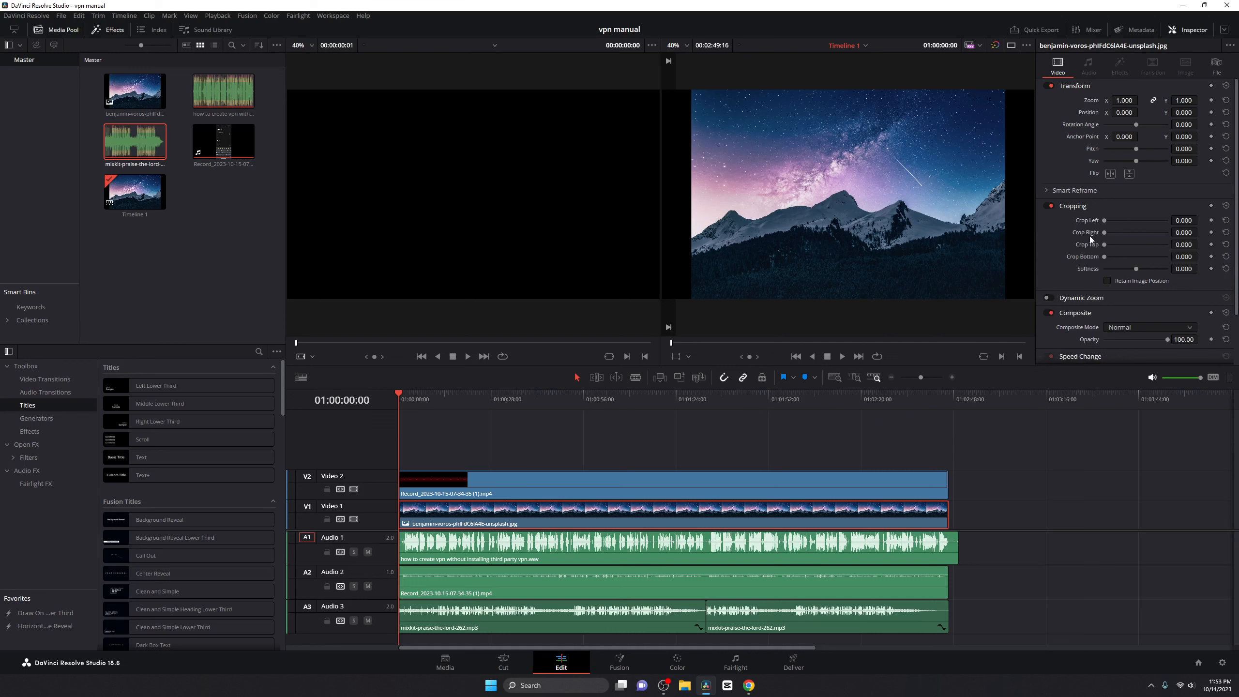
double_click(501, 518)
left_click(773, 254)
mouse_move(405, 393)
left_mouse_down()
mouse_move(463, 396)
mouse_move(404, 397)
left_mouse_up()
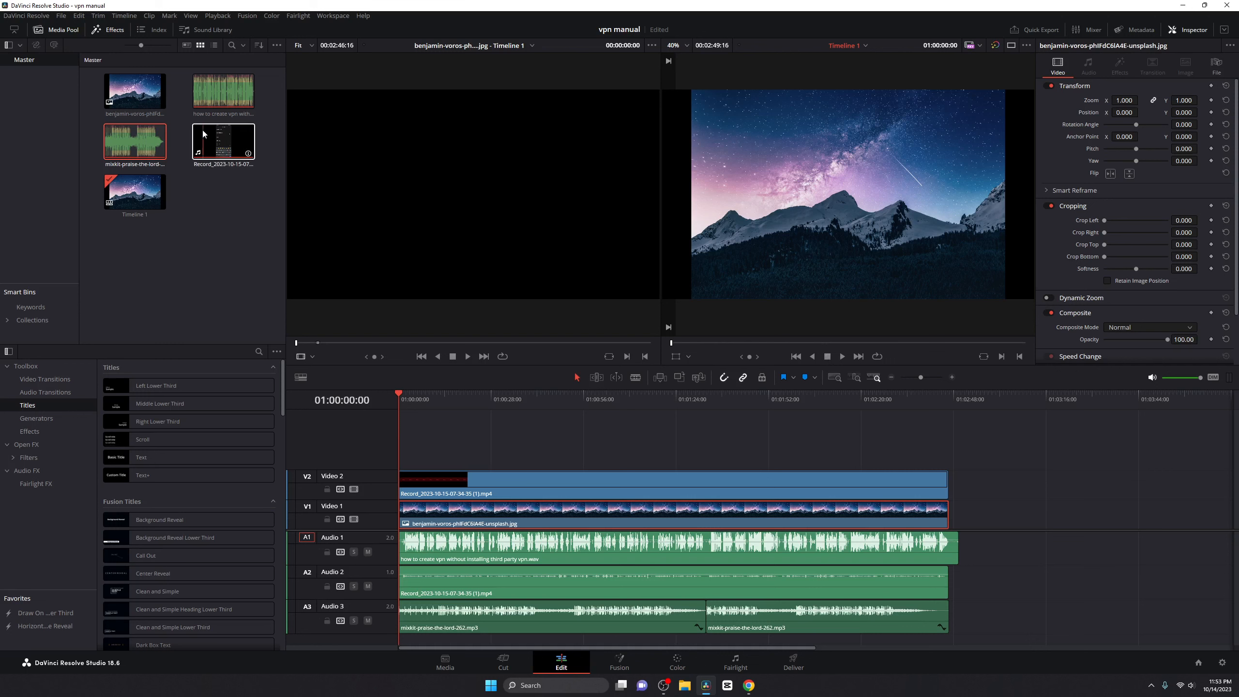
left_click(488, 405)
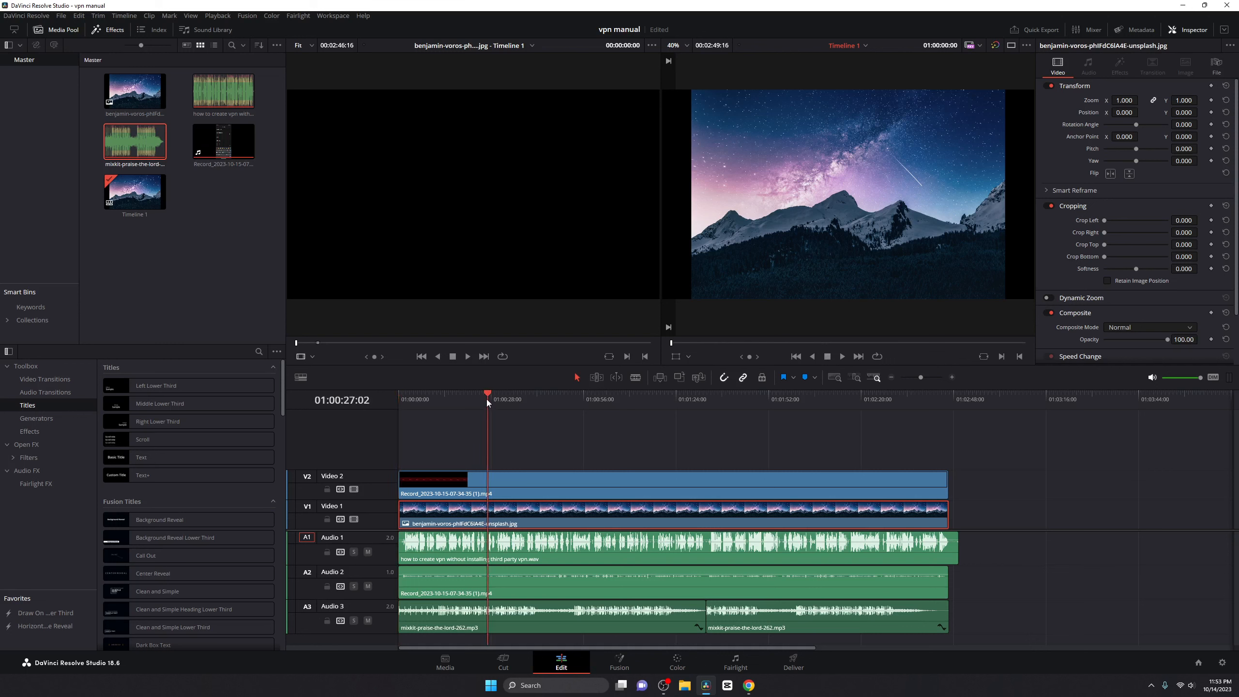
left_click_drag(477, 396, 399, 397)
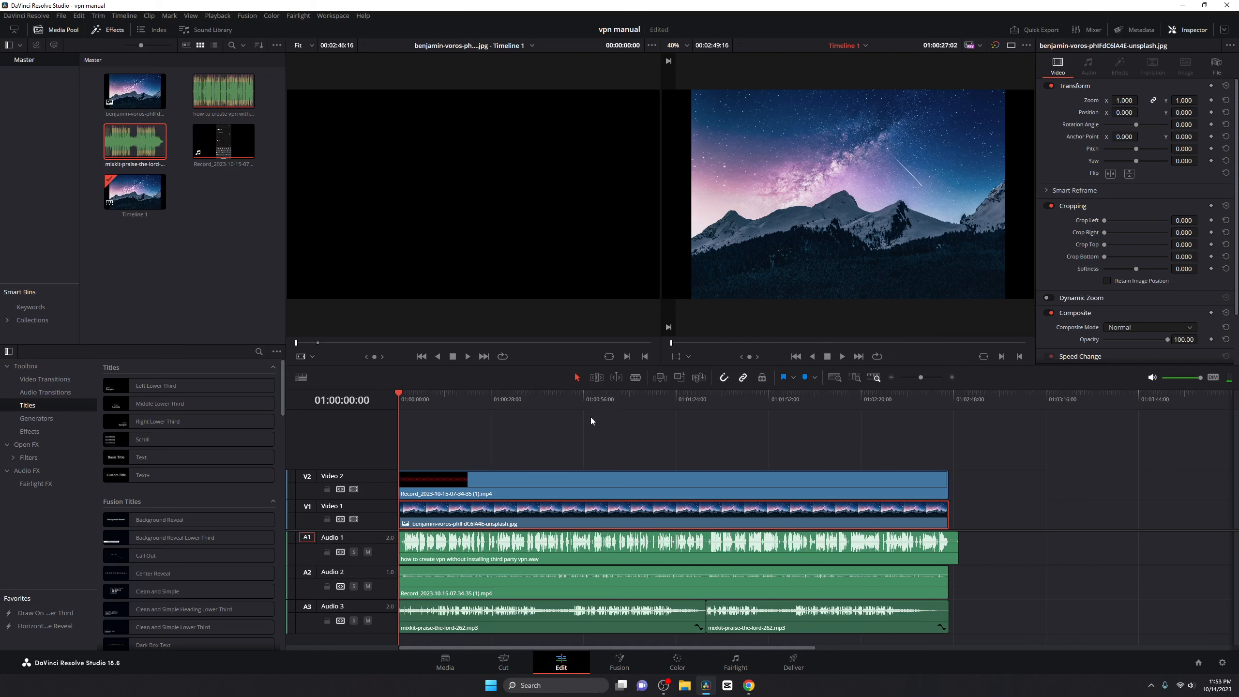
Step: Play the desktop copy of the phone recording in VLC, skip ahead to about 11 seconds to check it, and close the player
left_click(1182, 5)
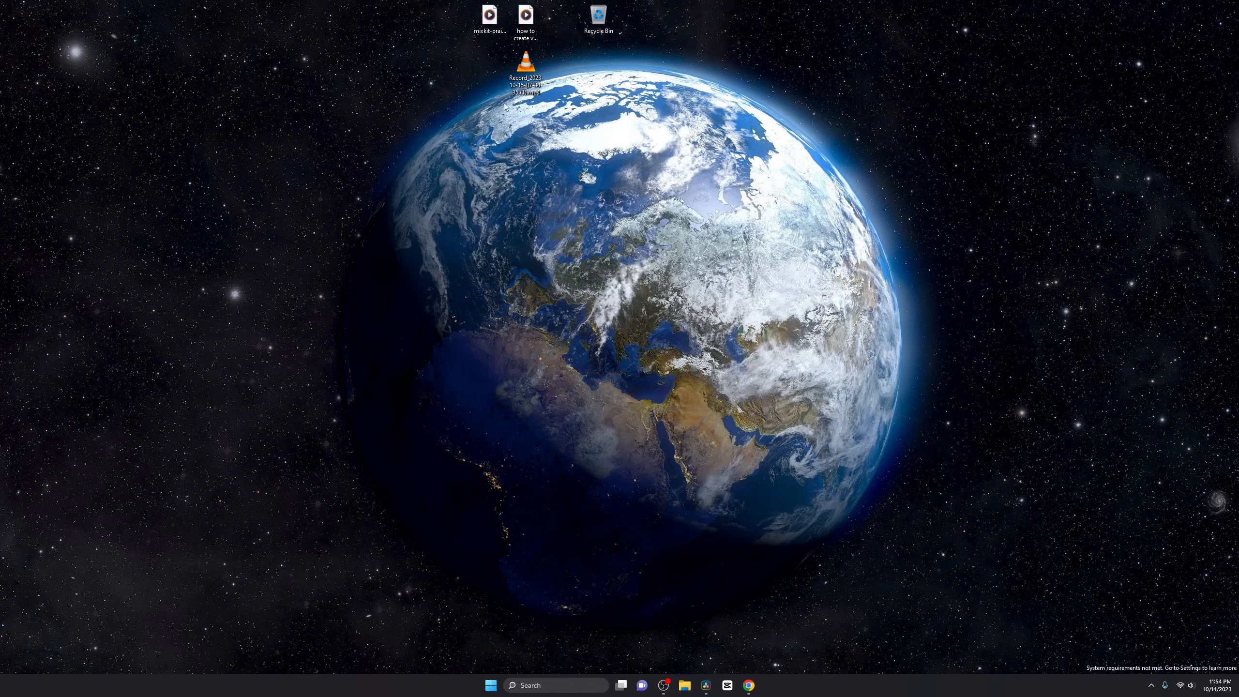
double_click(526, 68)
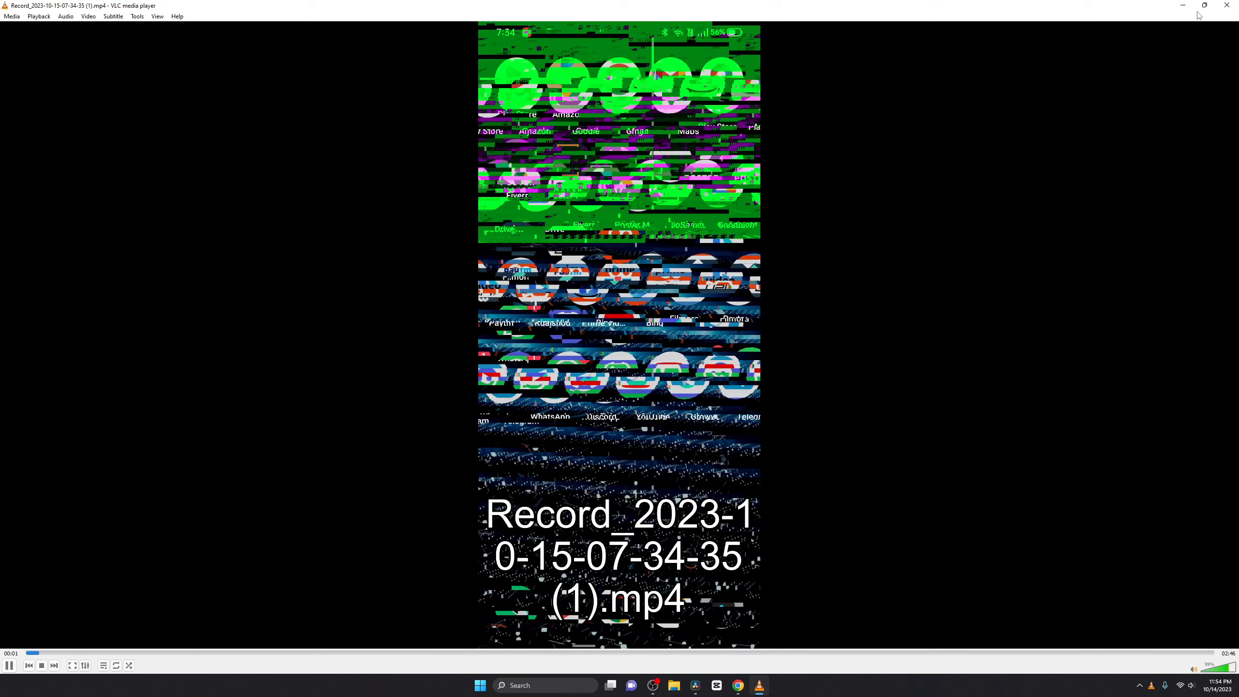
left_click(99, 652)
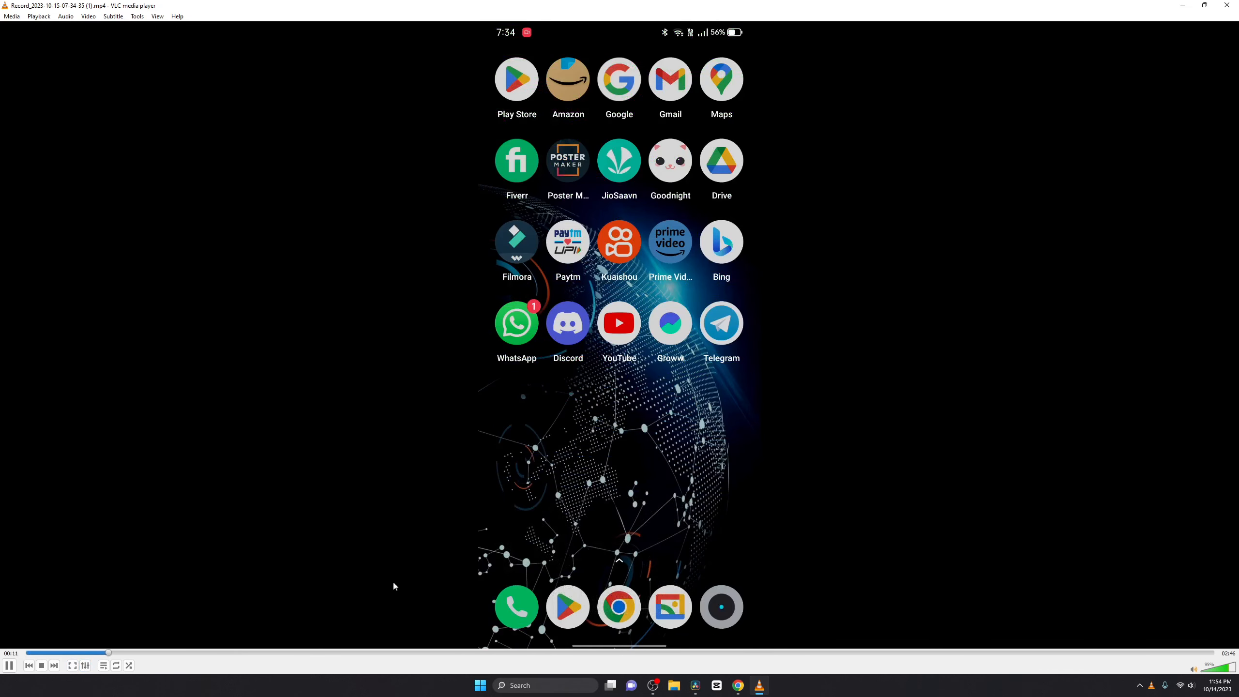
left_click(1226, 5)
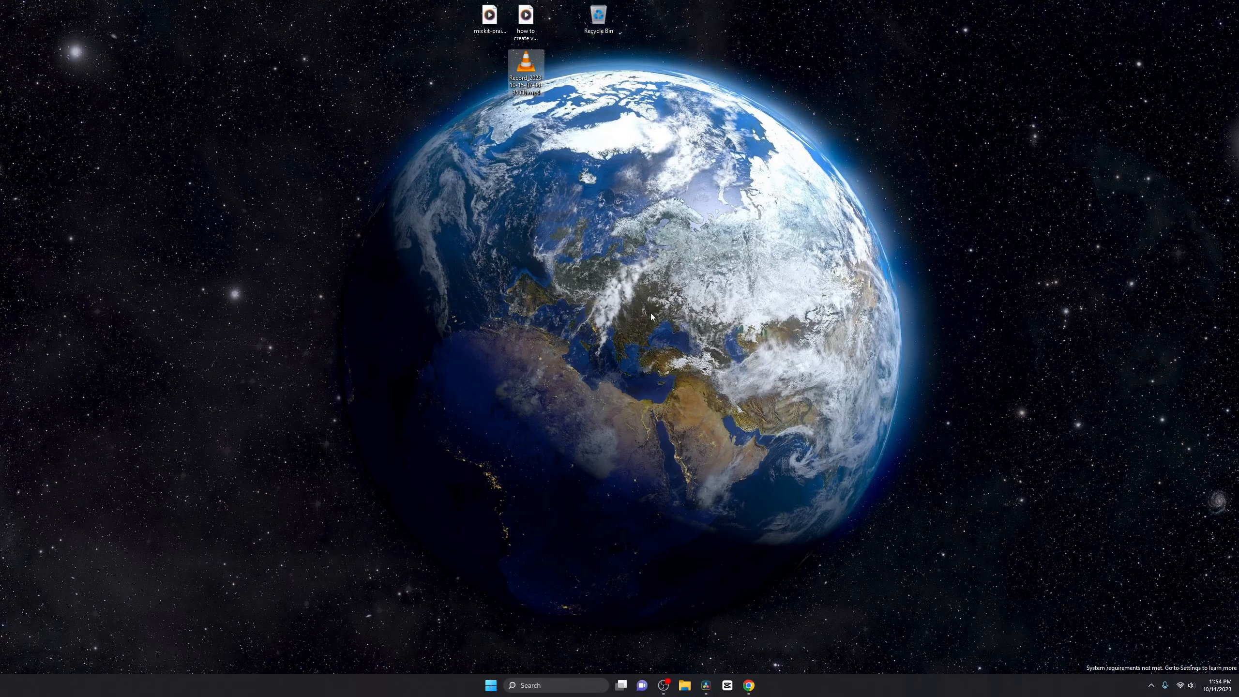
Step: Switch back to DaVinci Resolve, check the timeline preview at 01:00:44:09, and quit the program
left_click(705, 685)
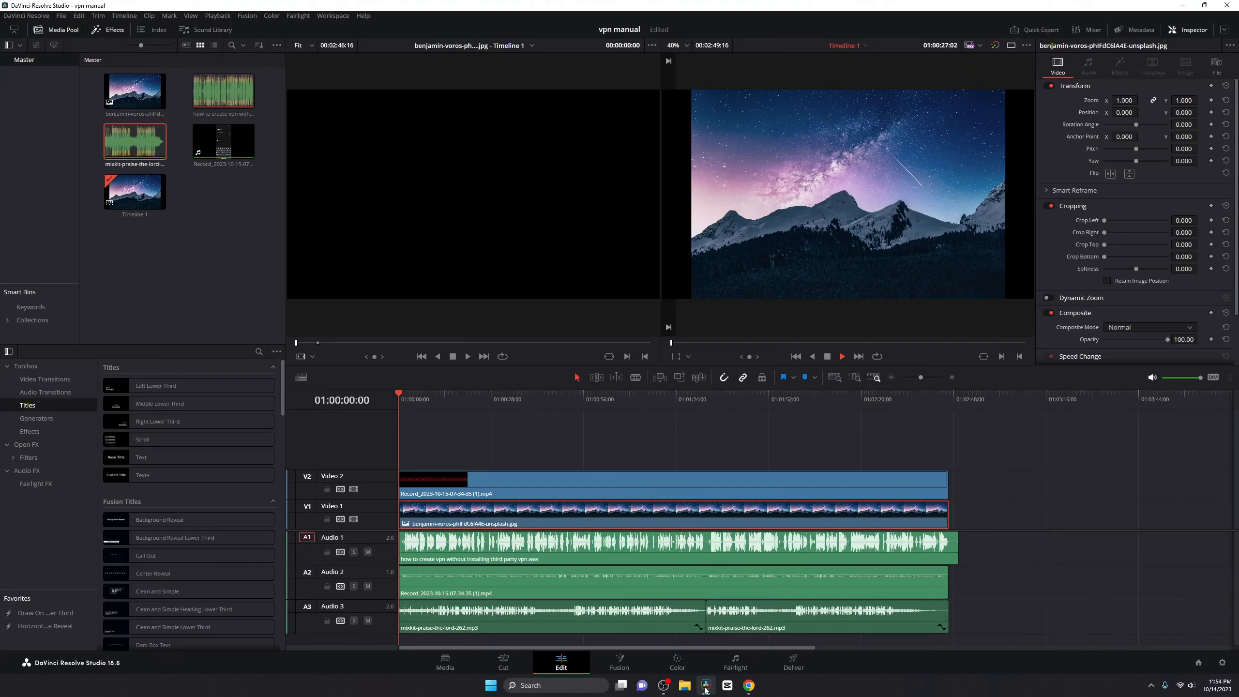
left_click(545, 399)
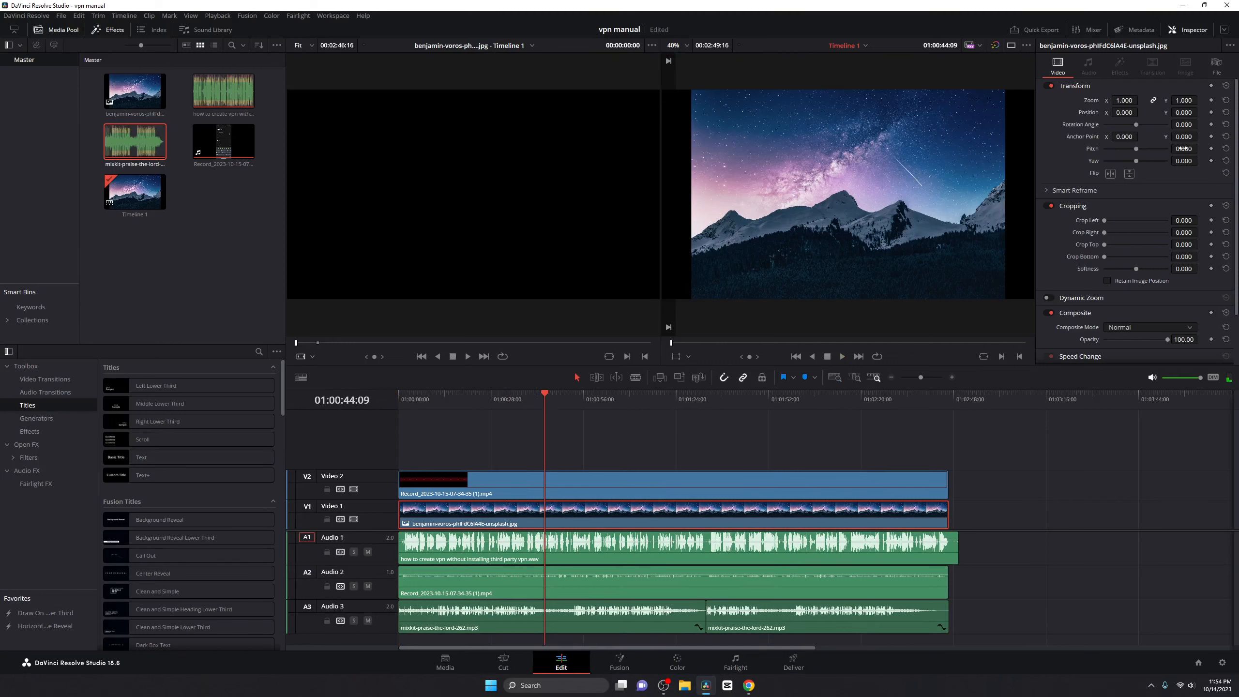
left_click(1227, 4)
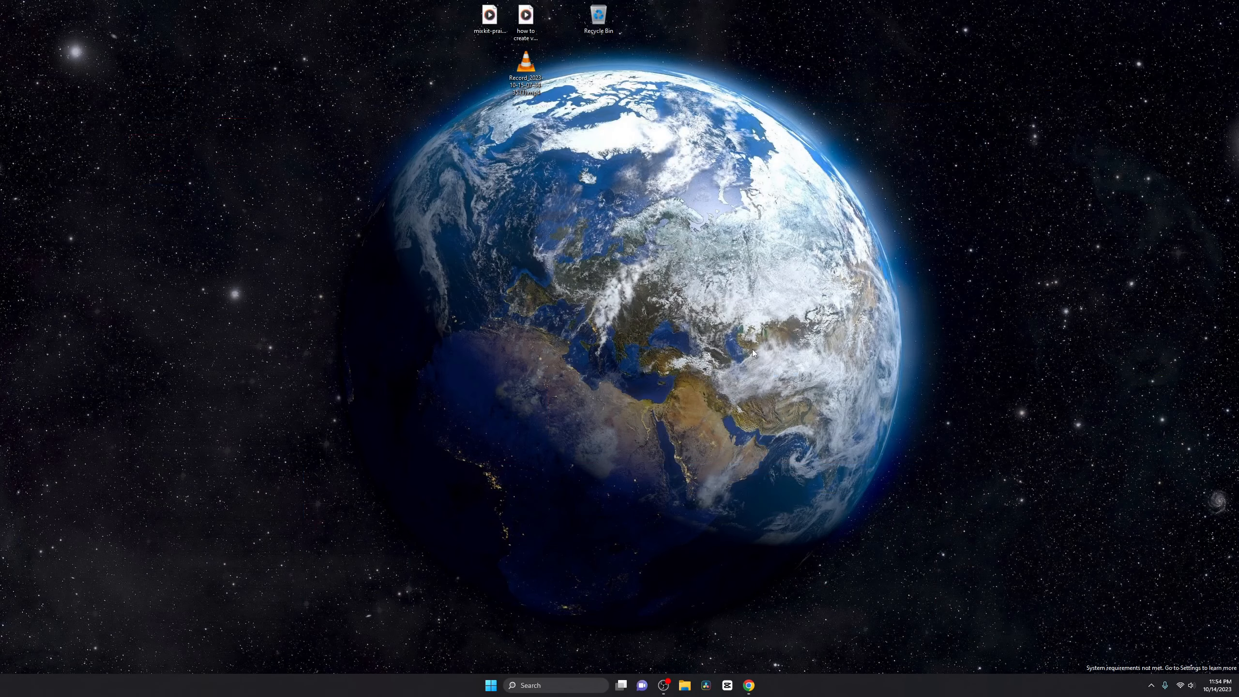
key("super")
type("climb Pole(3E).ctBMotion")
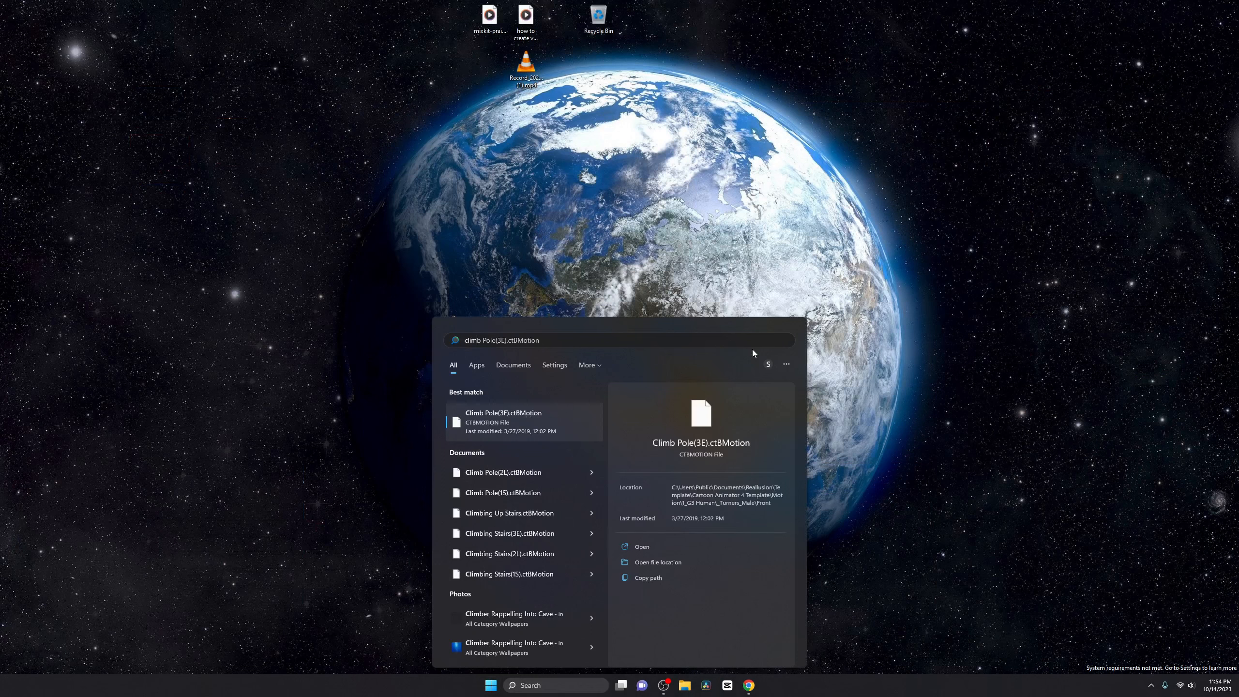
key("Return")
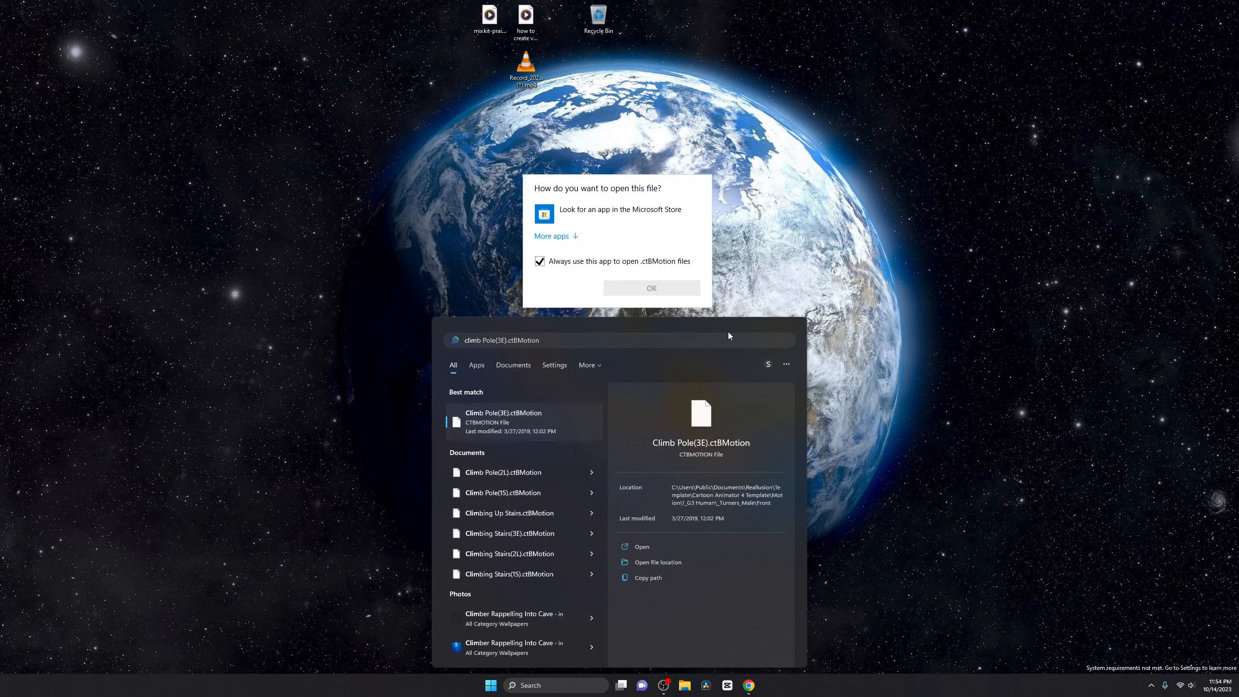
key("Escape")
Step: Search the system for Microsoft Clipchamp and launch it
key("super")
type("cli")
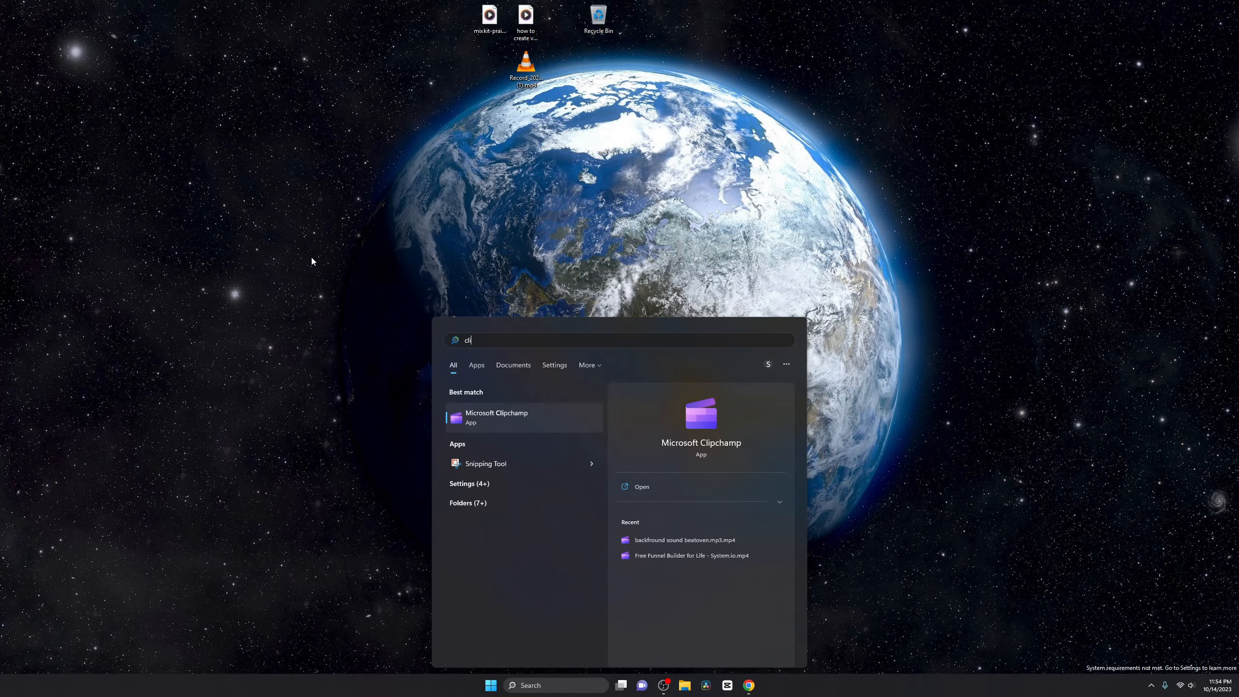
key("Return")
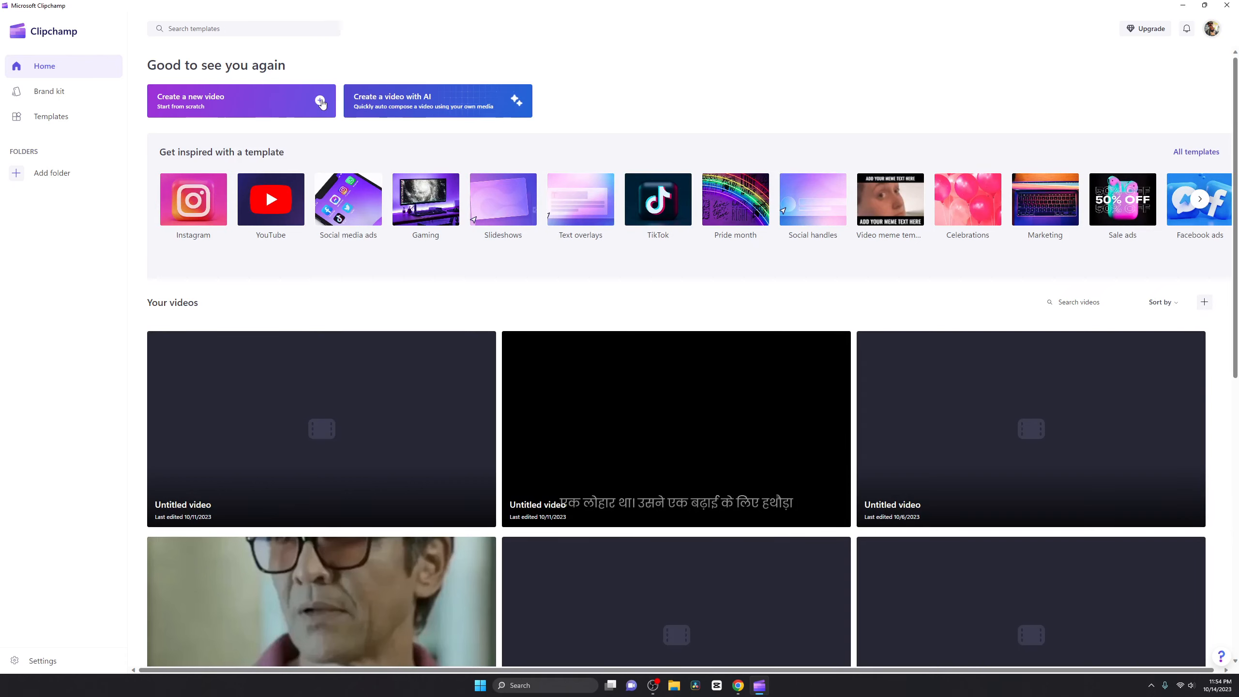
Step: Create a new video and import the mountain image from Downloads and the phone recording, voice-over and music from the Desktop
left_click(320, 101)
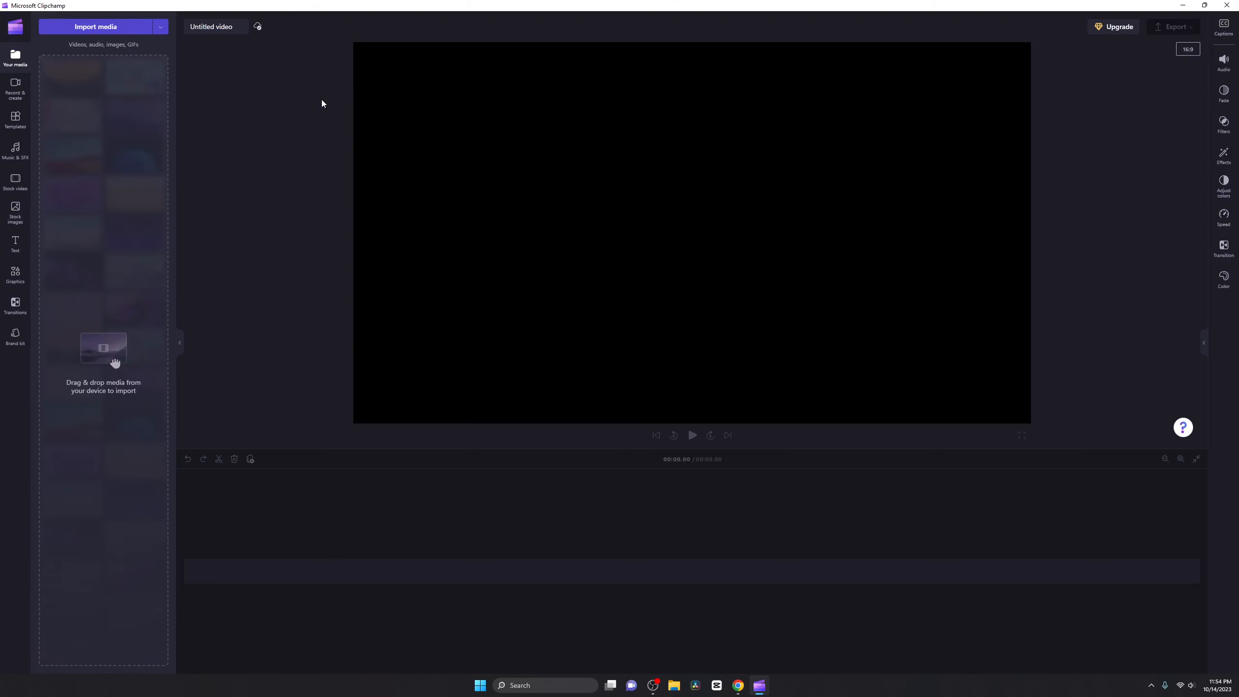
left_click(88, 27)
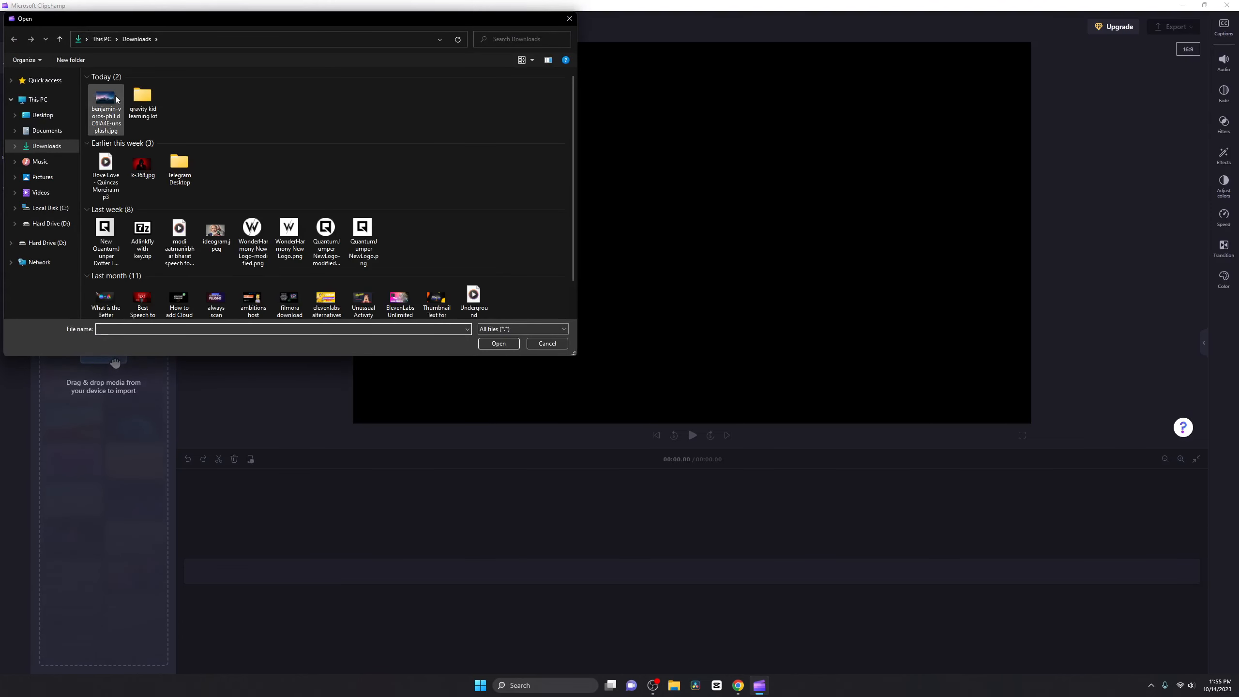
left_click(117, 99)
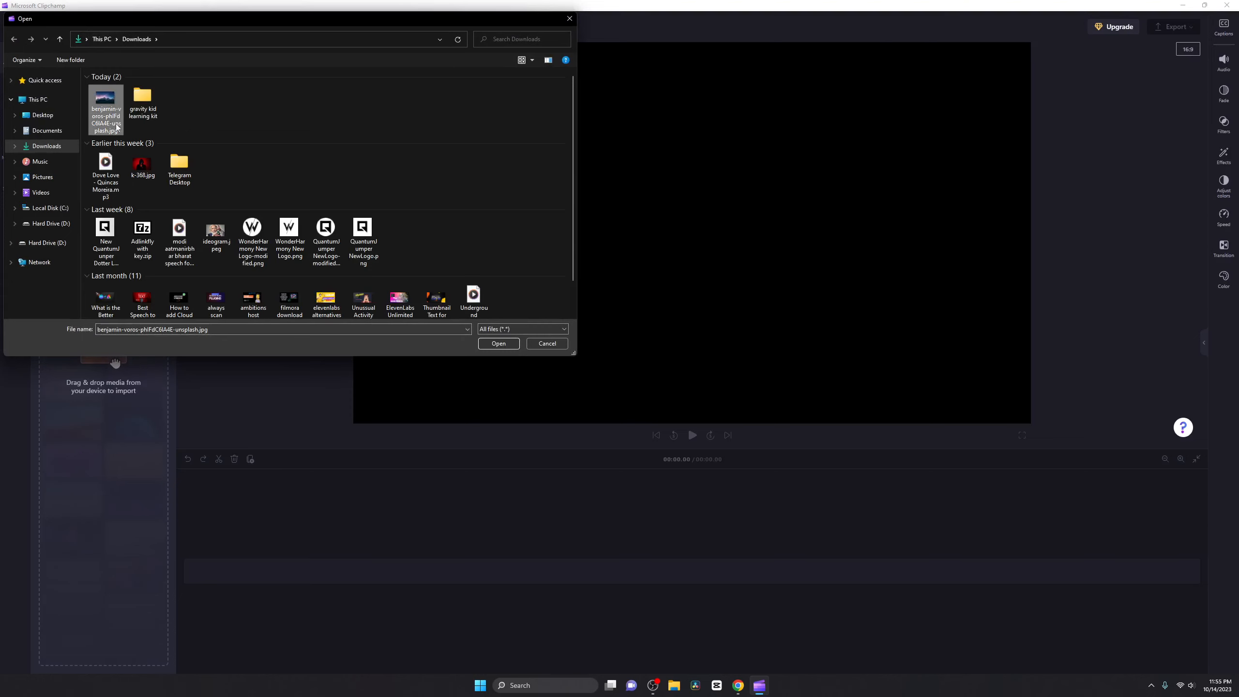
left_click(499, 343)
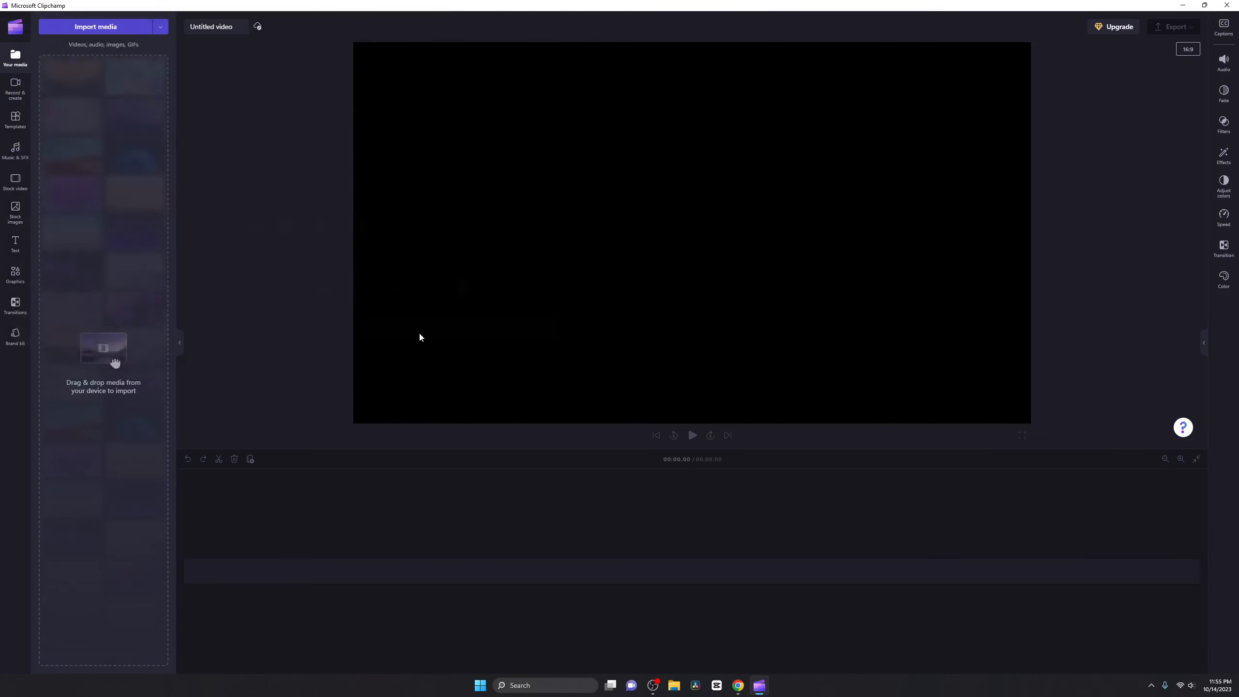
left_click(88, 28)
left_click(43, 115)
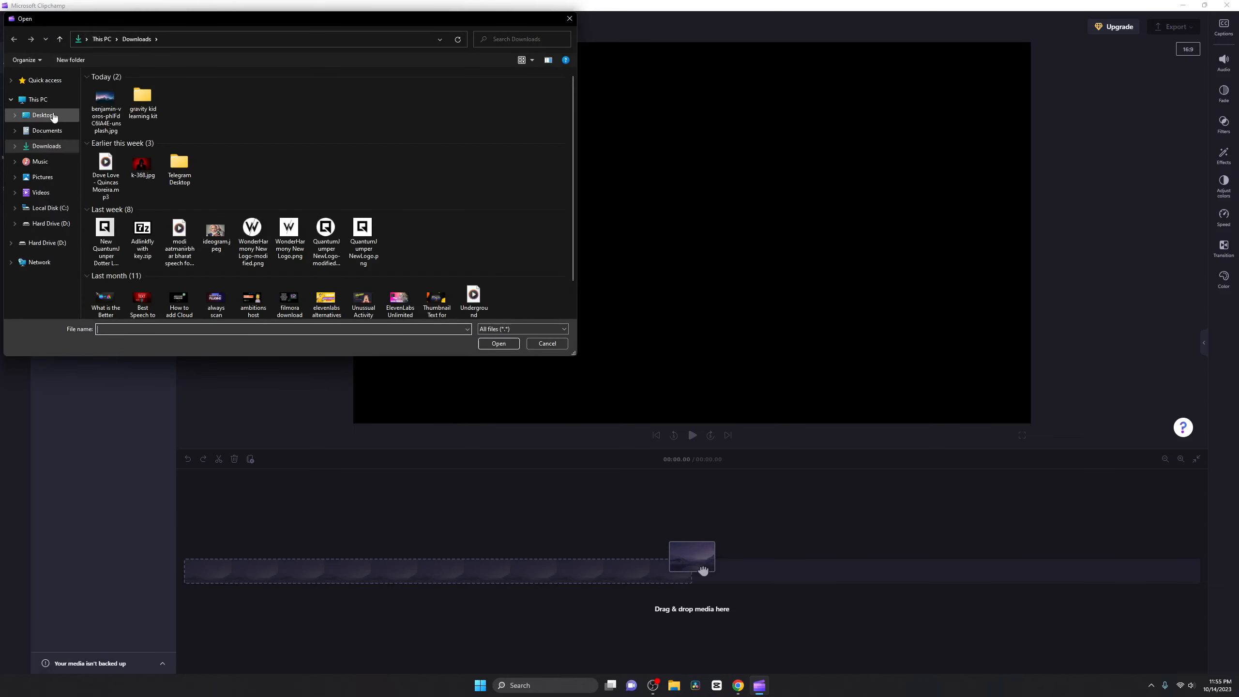
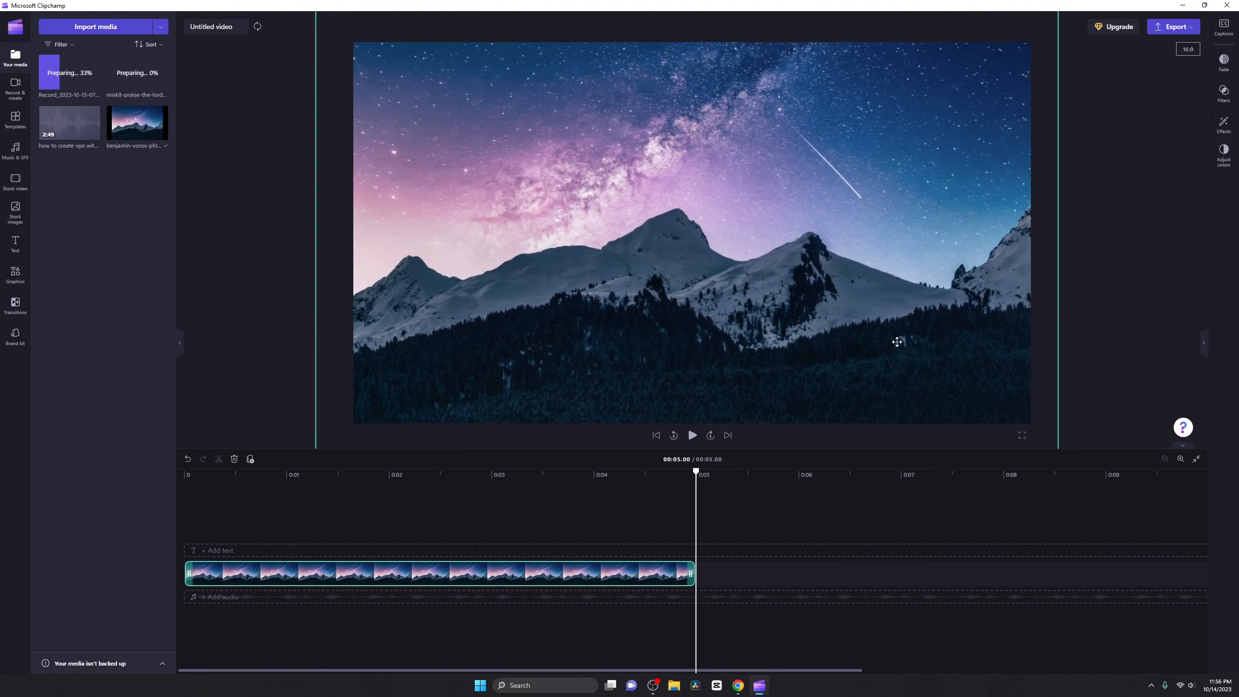
left_click(287, 369)
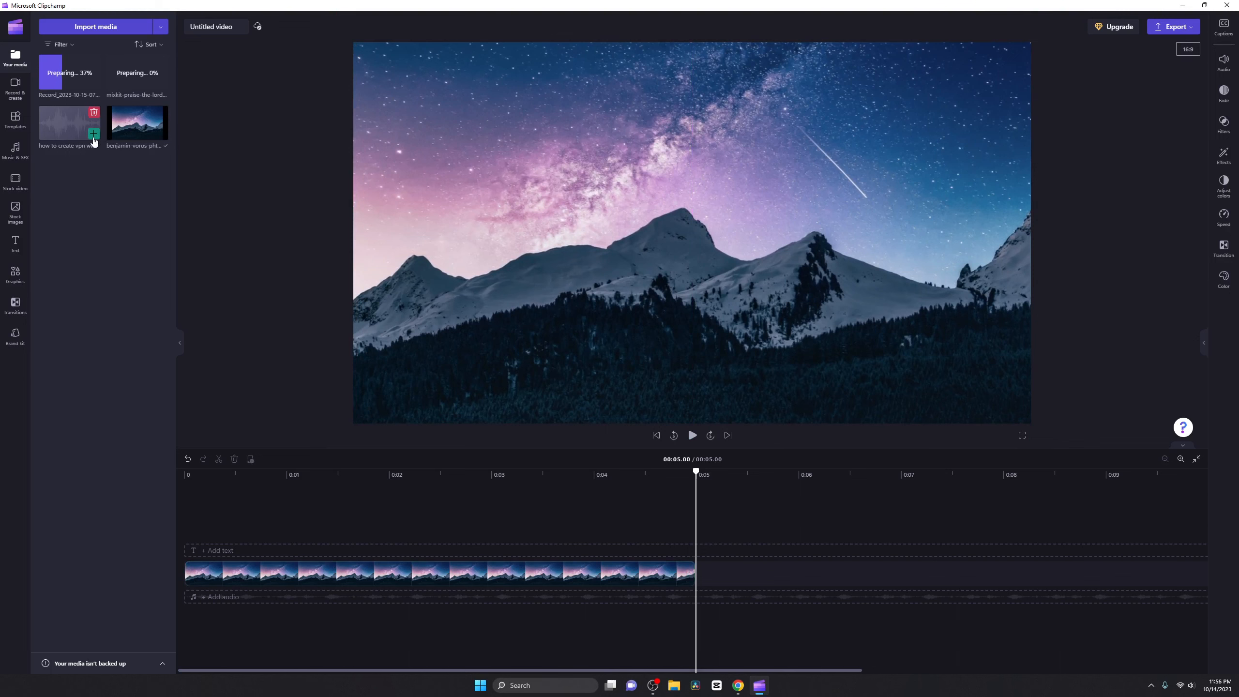
left_click(93, 112)
left_click_drag(240, 590, 238, 605)
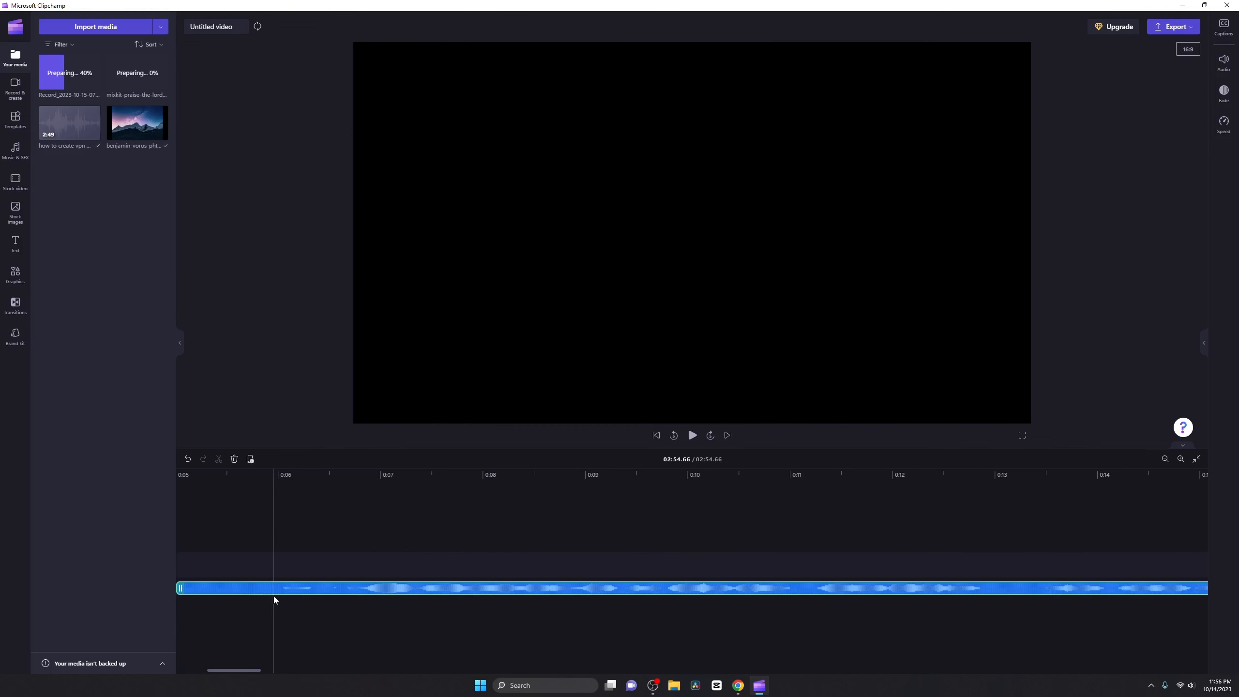
key("Delete")
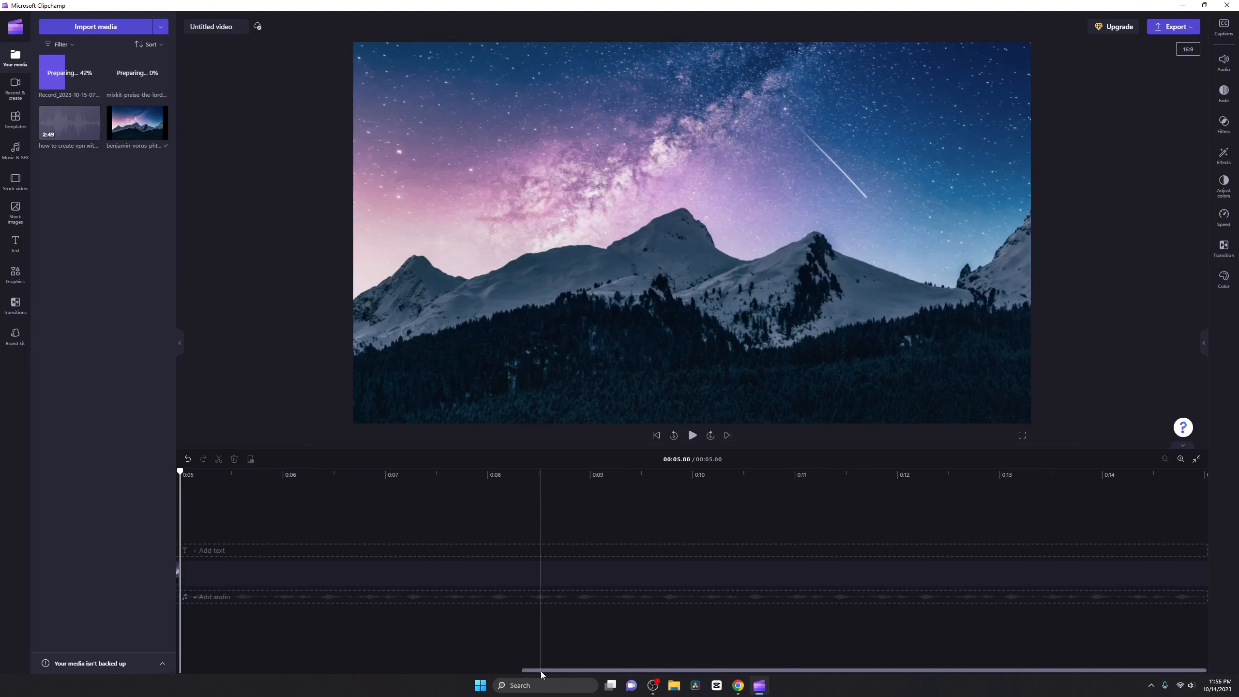
left_click_drag(541, 673, 188, 670)
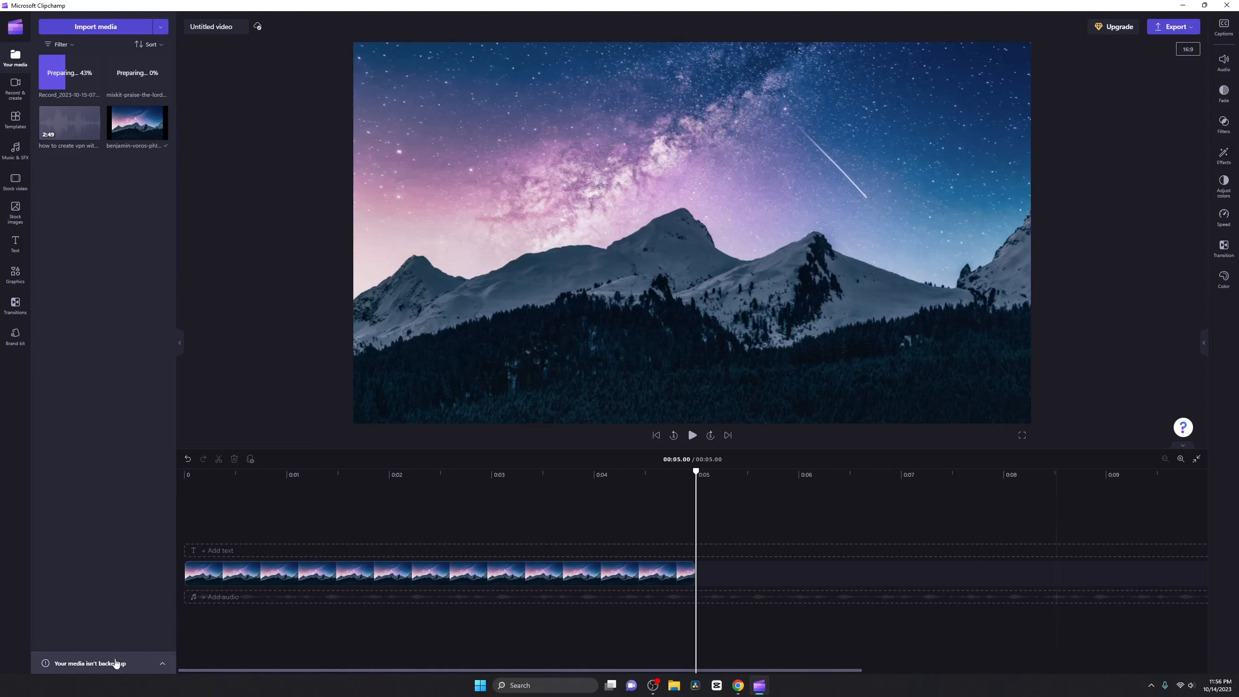
Step: Place the voice-over beneath the mountain image at the start of the timeline and close Clipchamp
left_click(204, 598)
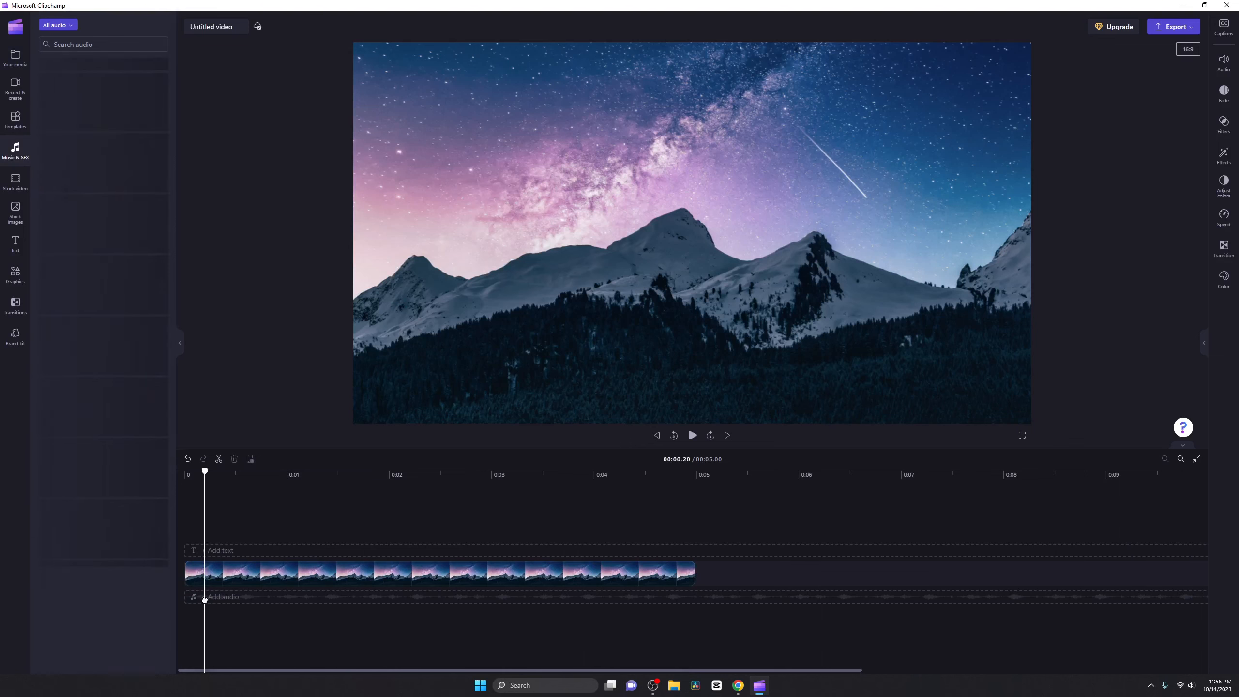
left_click(26, 68)
mouse_move(74, 129)
left_click_drag(74, 129, 211, 575)
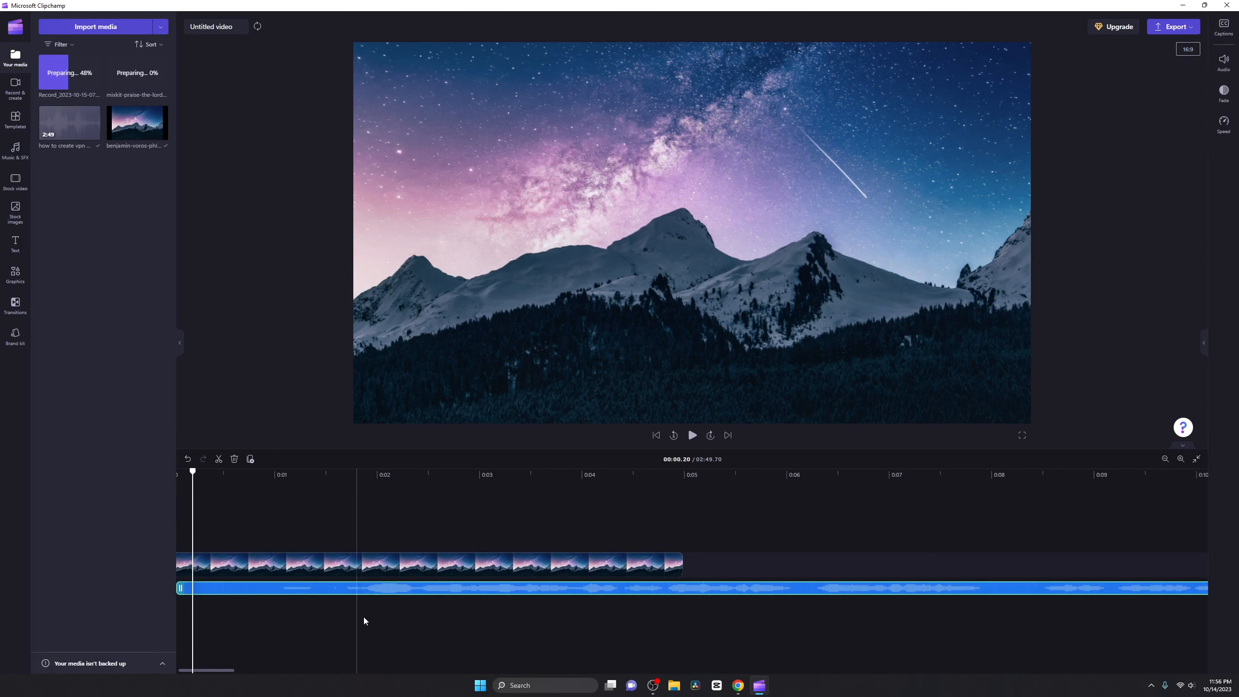
left_click_drag(312, 595, 256, 586)
left_click(1227, 5)
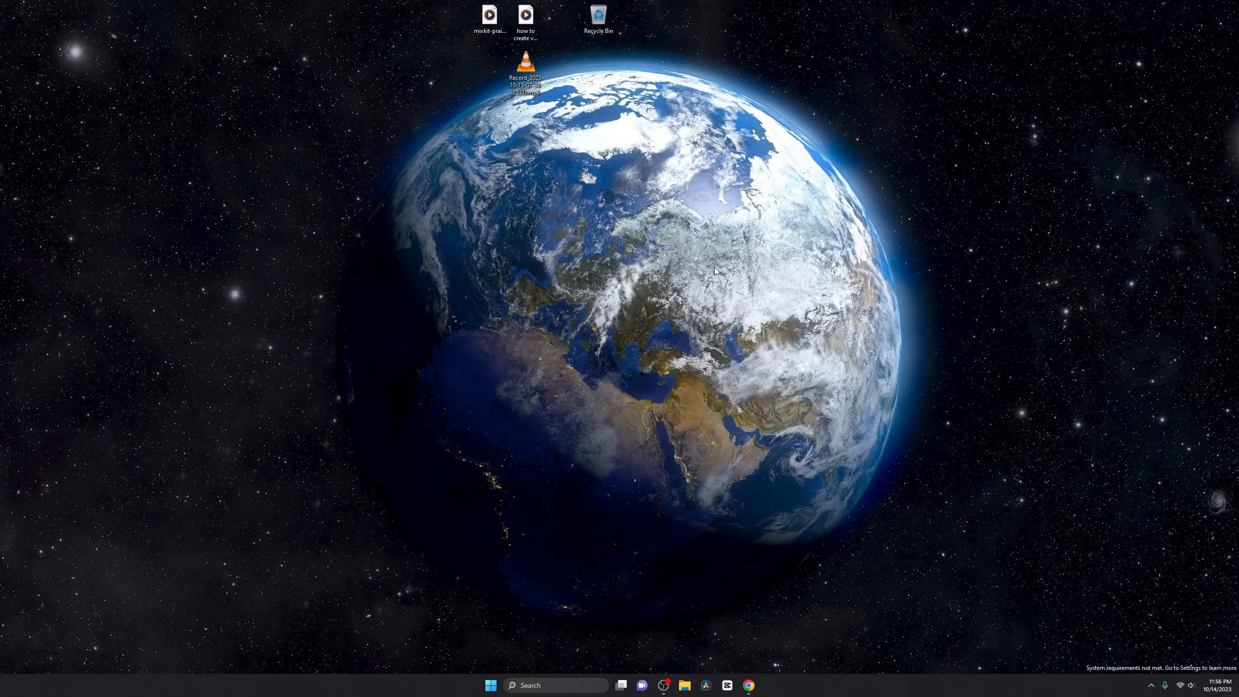
Step: Search the system for Microsoft Clipchamp, uninstall it and dismiss the search
key("super")
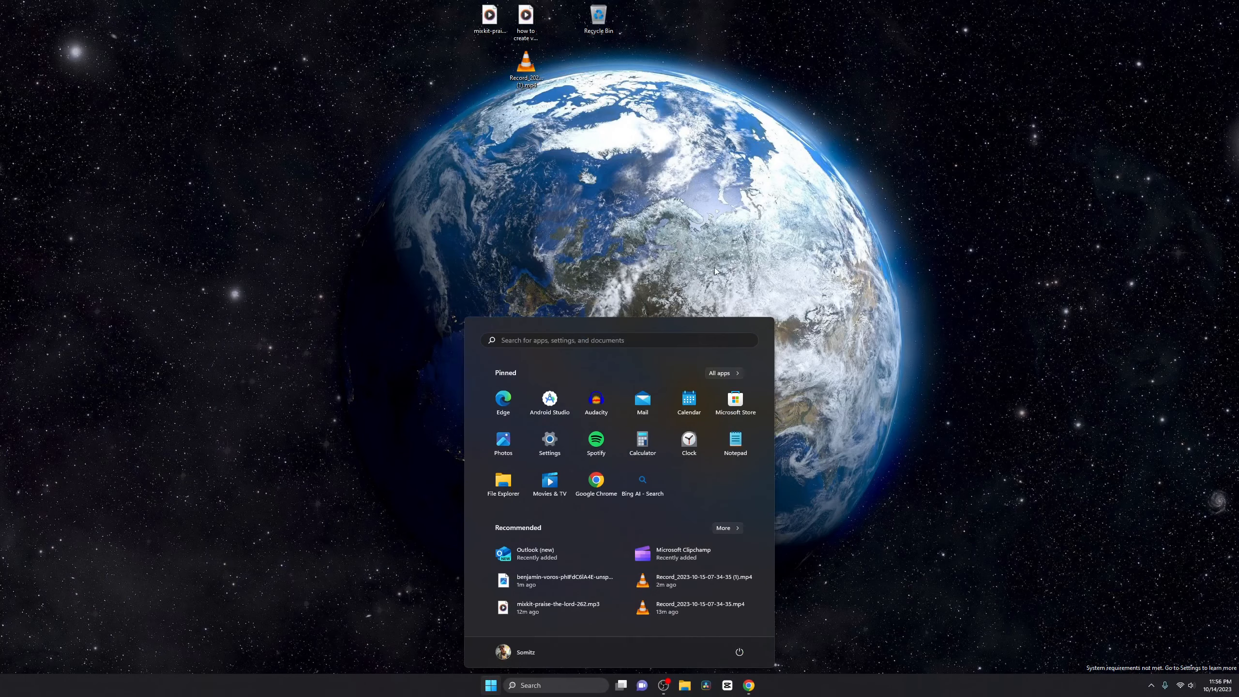
type("cli")
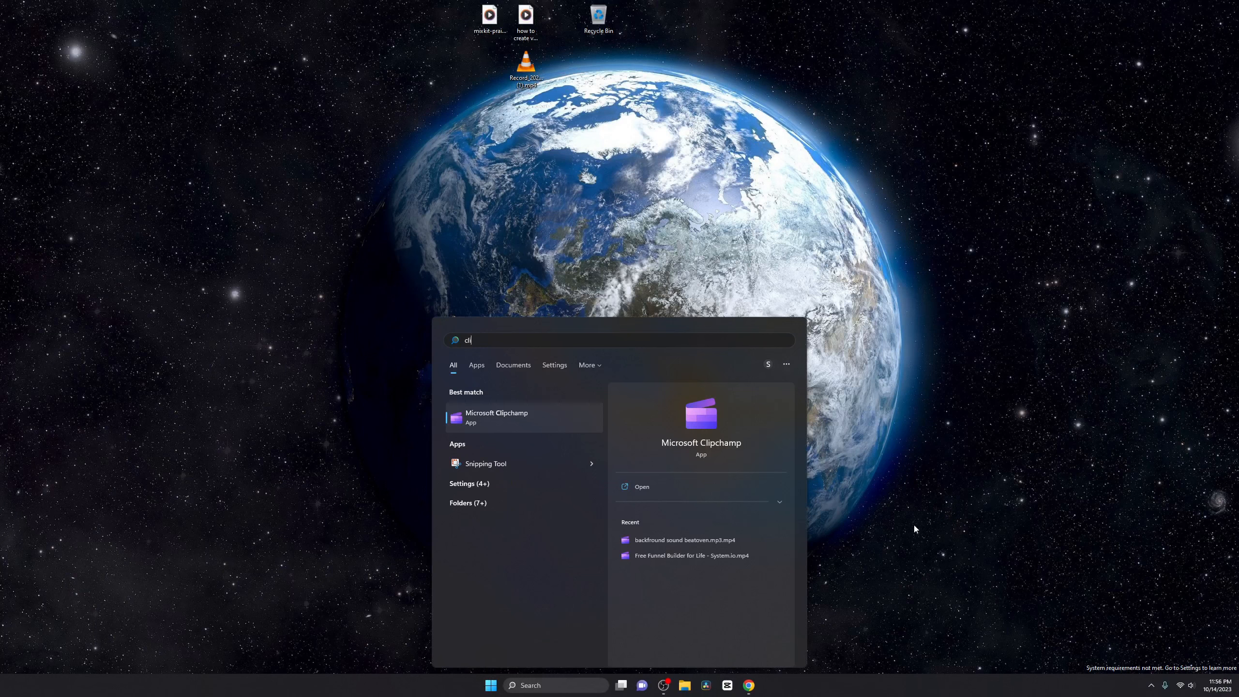
left_click(776, 502)
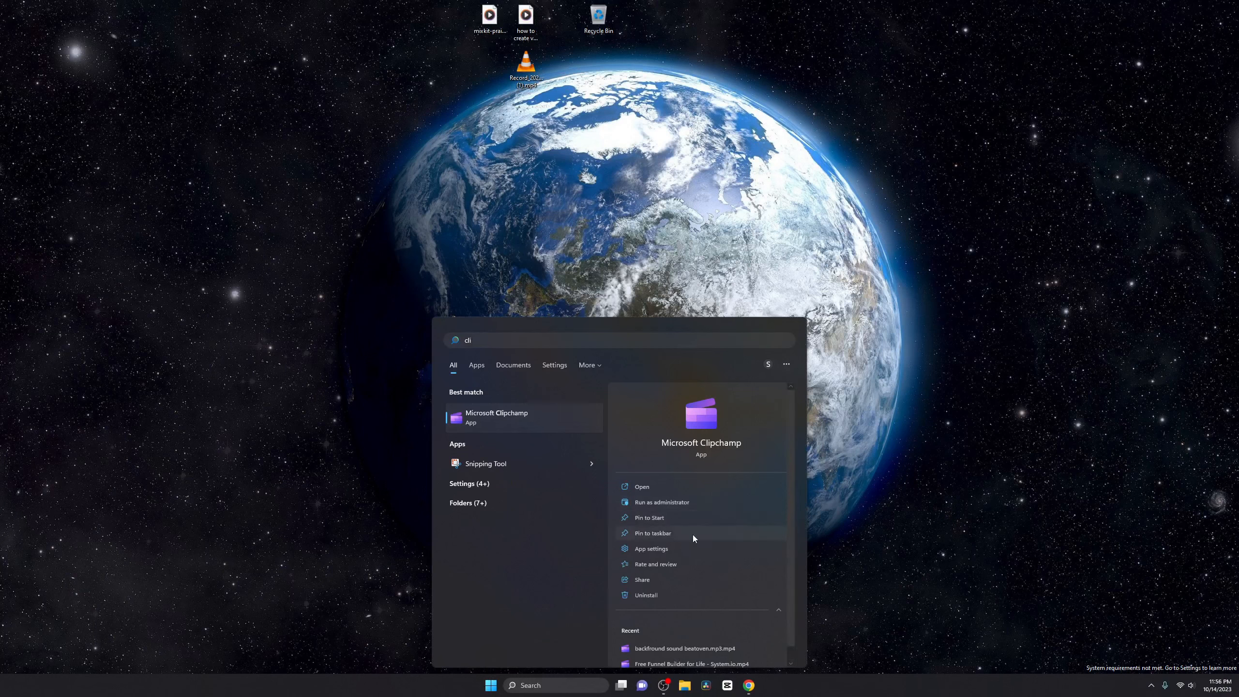
left_click(644, 595)
left_click(585, 514)
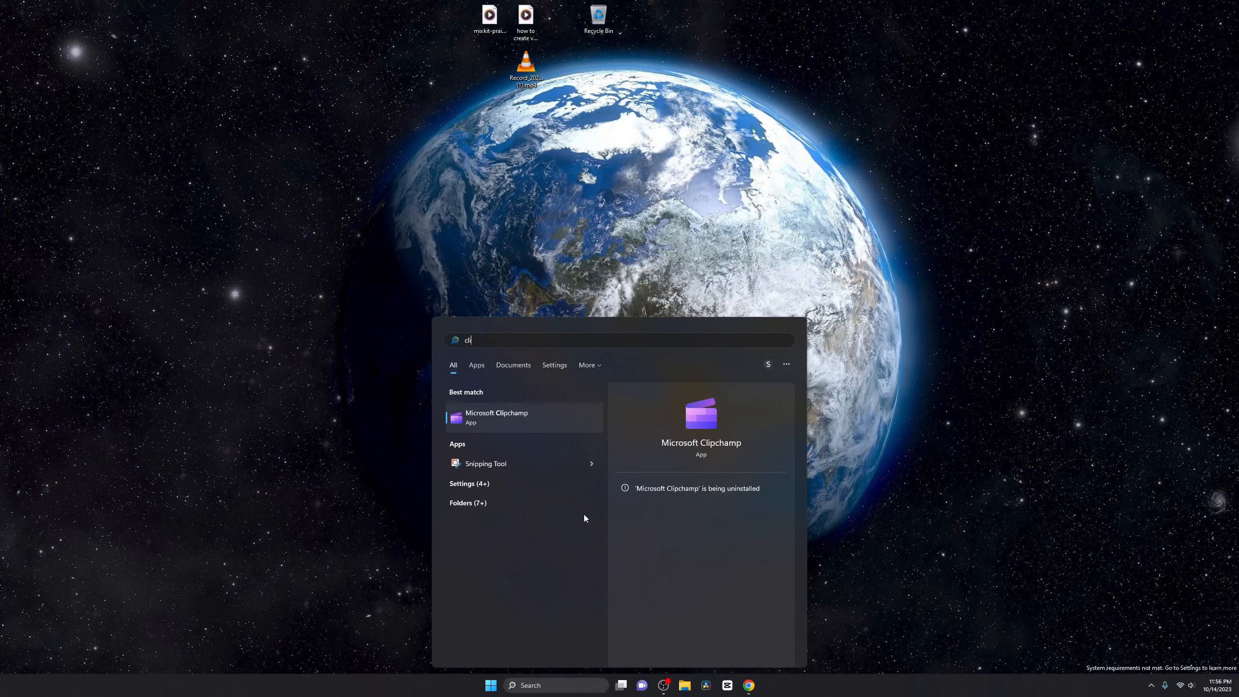
left_click(356, 474)
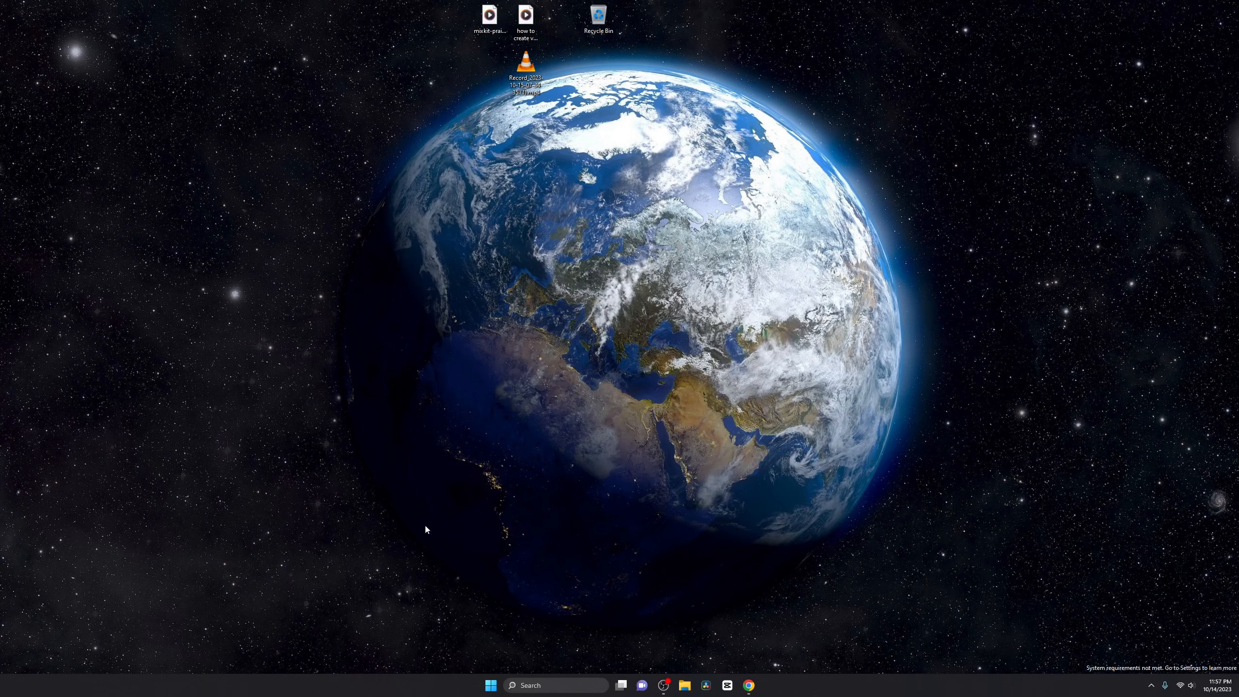
Step: Search the system for Clipchamp again to check whether it is still installed, and dismiss the search
left_click(541, 685)
type("climb Pole(3E).ctBMotion")
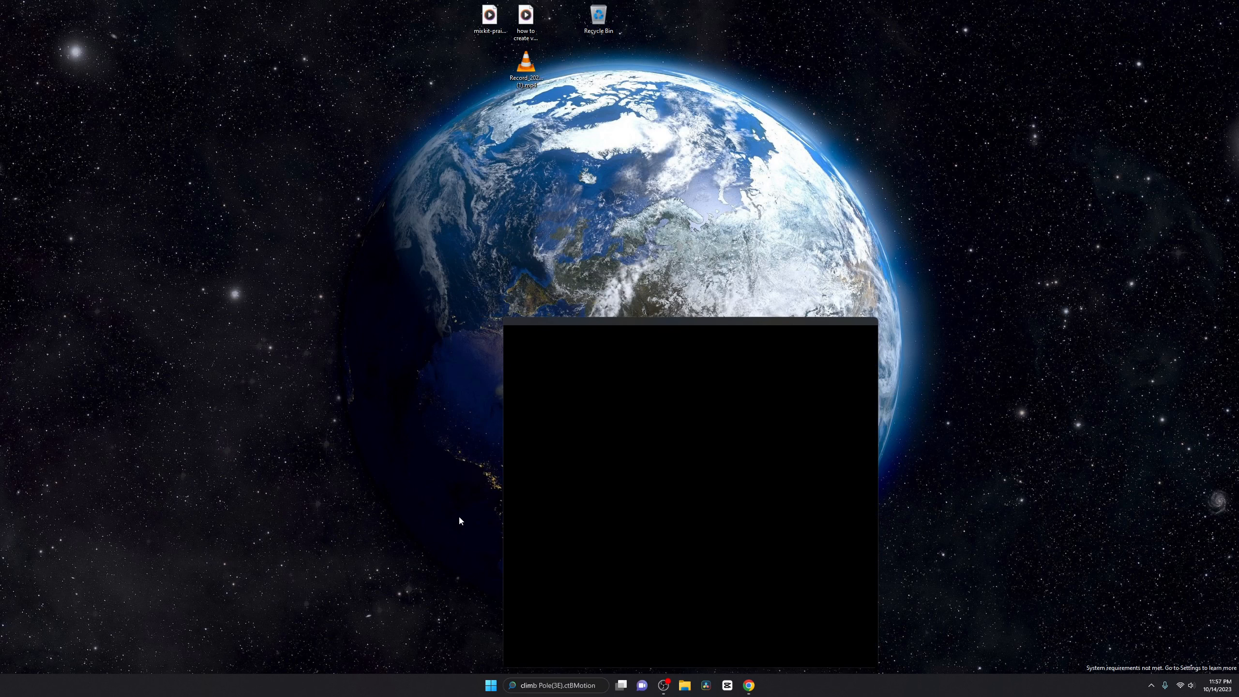
key("BackSpace")
type("pchamp")
key("Return")
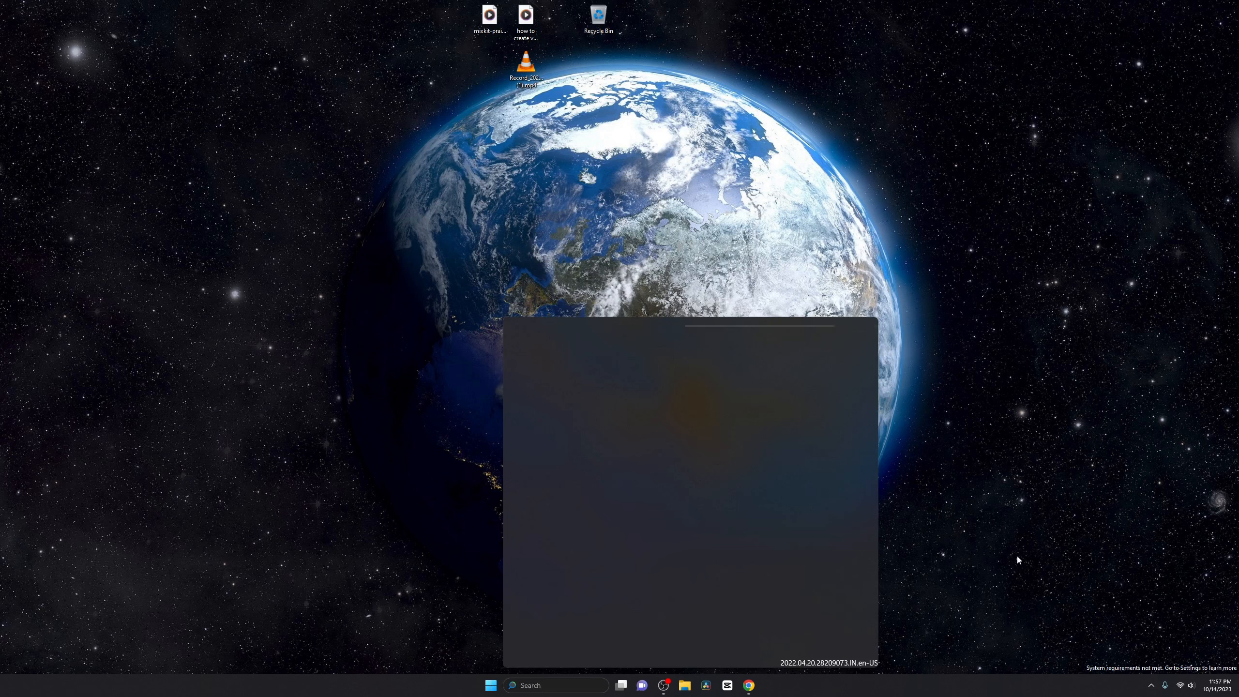
left_click(566, 688)
left_click(904, 589)
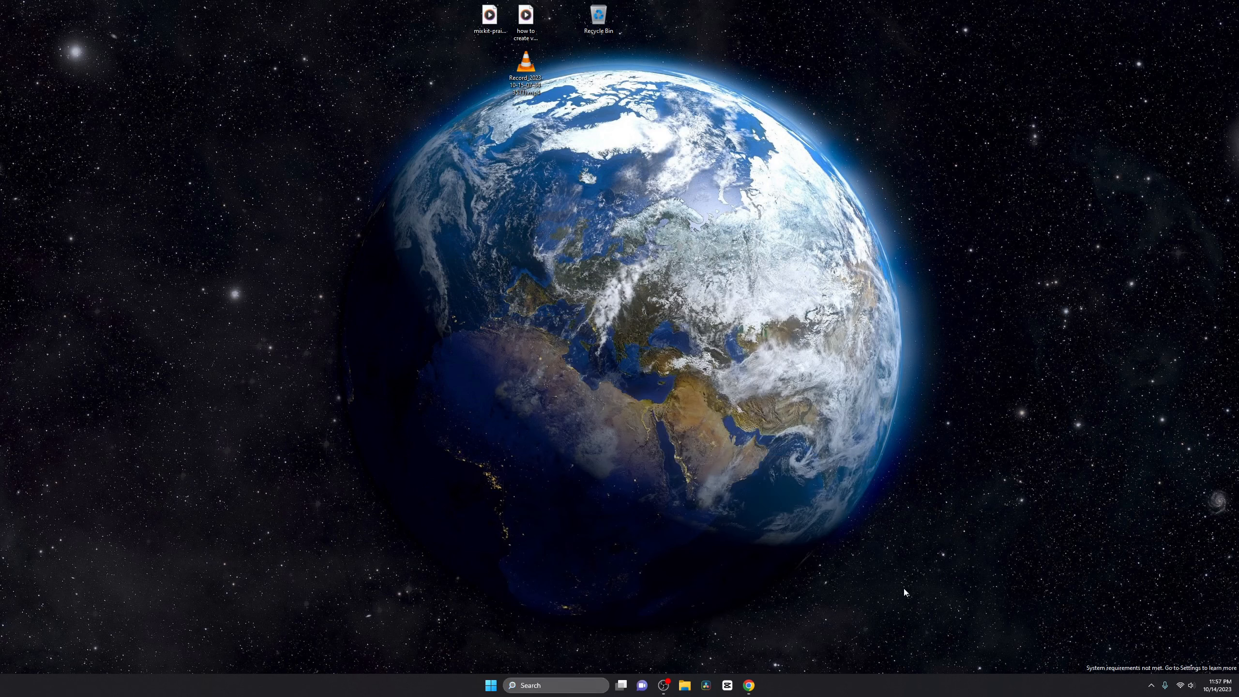
Step: Create a new project in CapCut and import the voice-over, music and phone recording from the Desktop
left_click(727, 681)
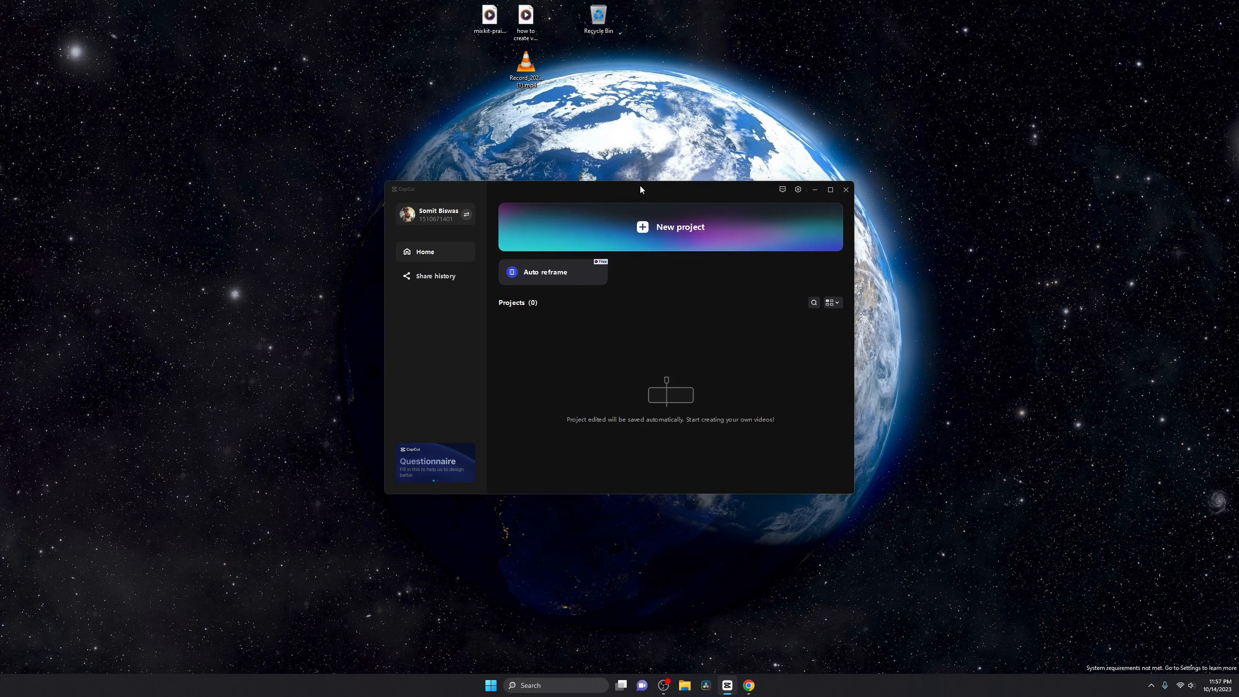
left_click(672, 241)
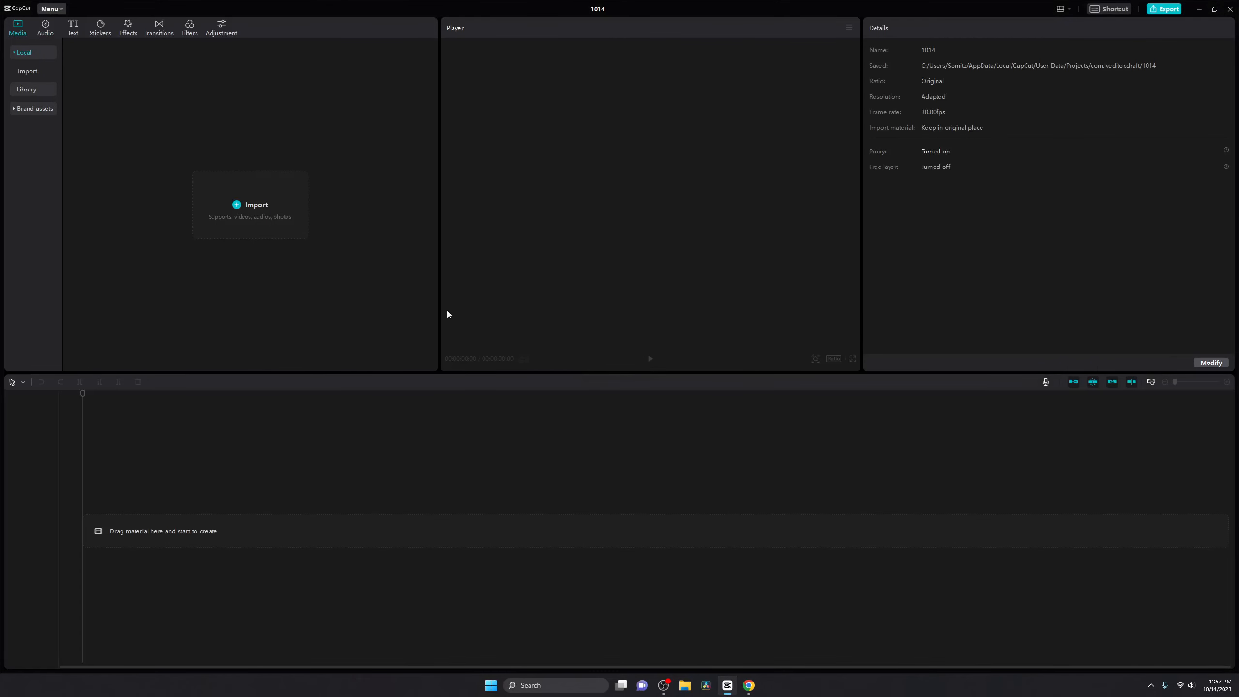
left_click(276, 224)
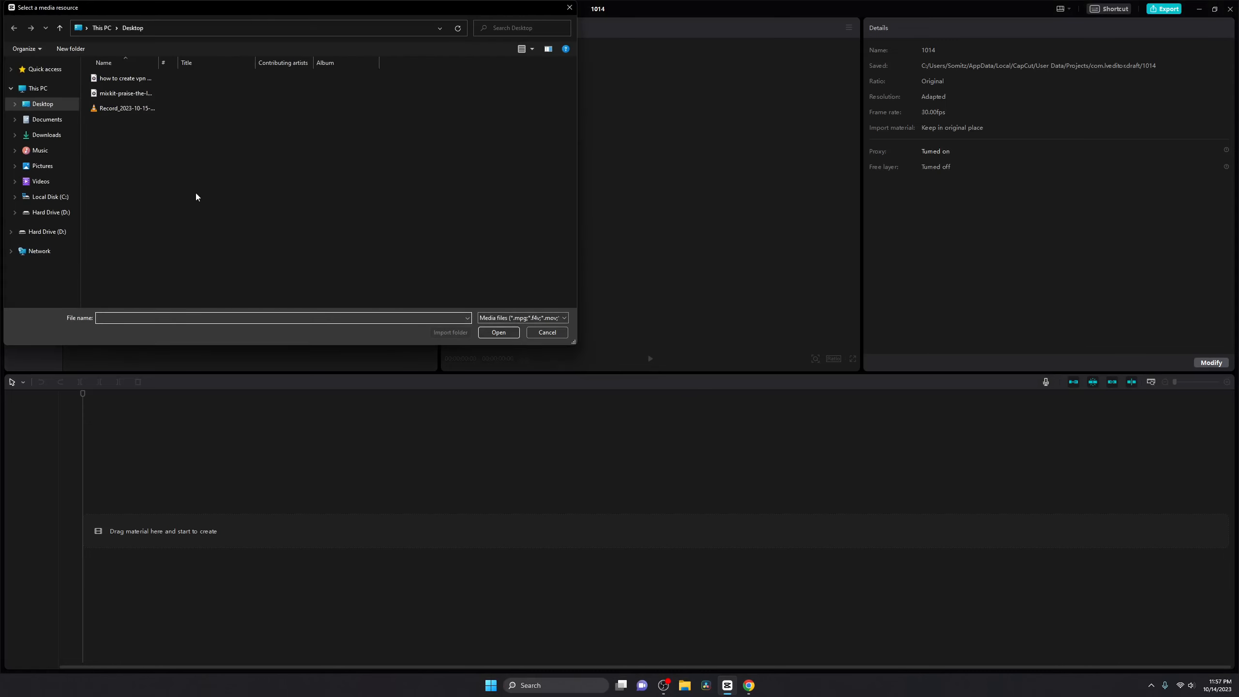
left_click_drag(124, 119, 117, 80)
left_click(493, 334)
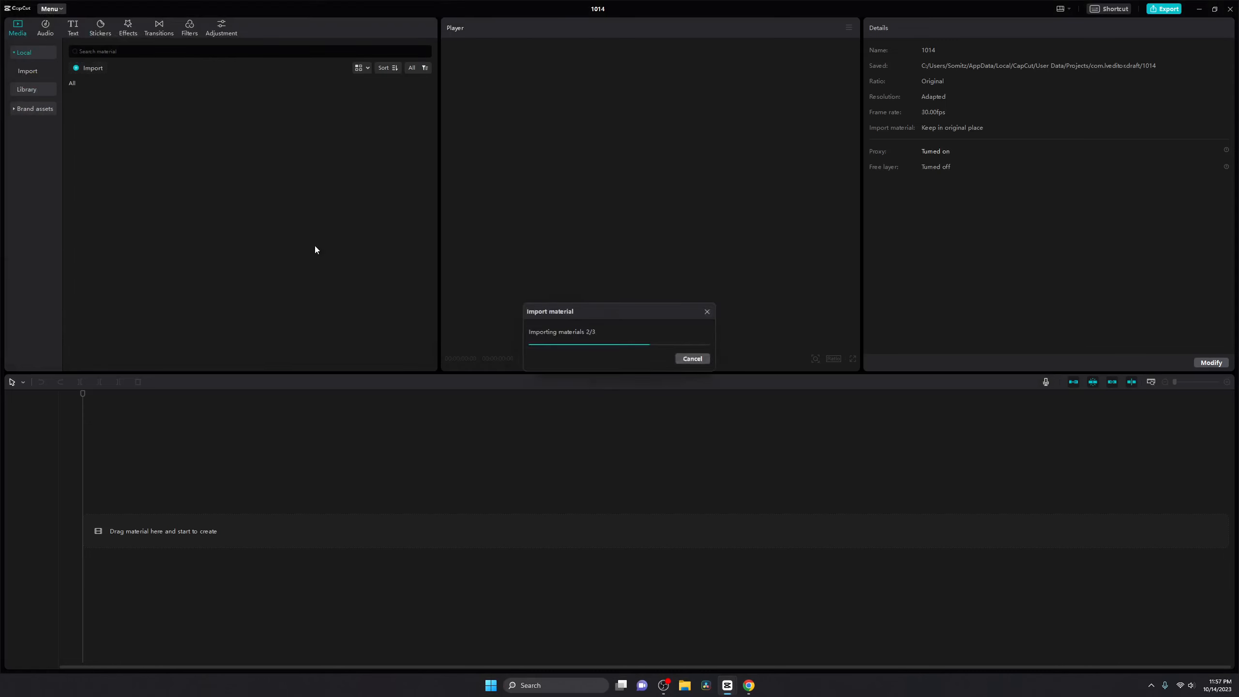
Step: Import the mountain image from the Downloads folder into the project's media
left_click(91, 74)
left_click(47, 134)
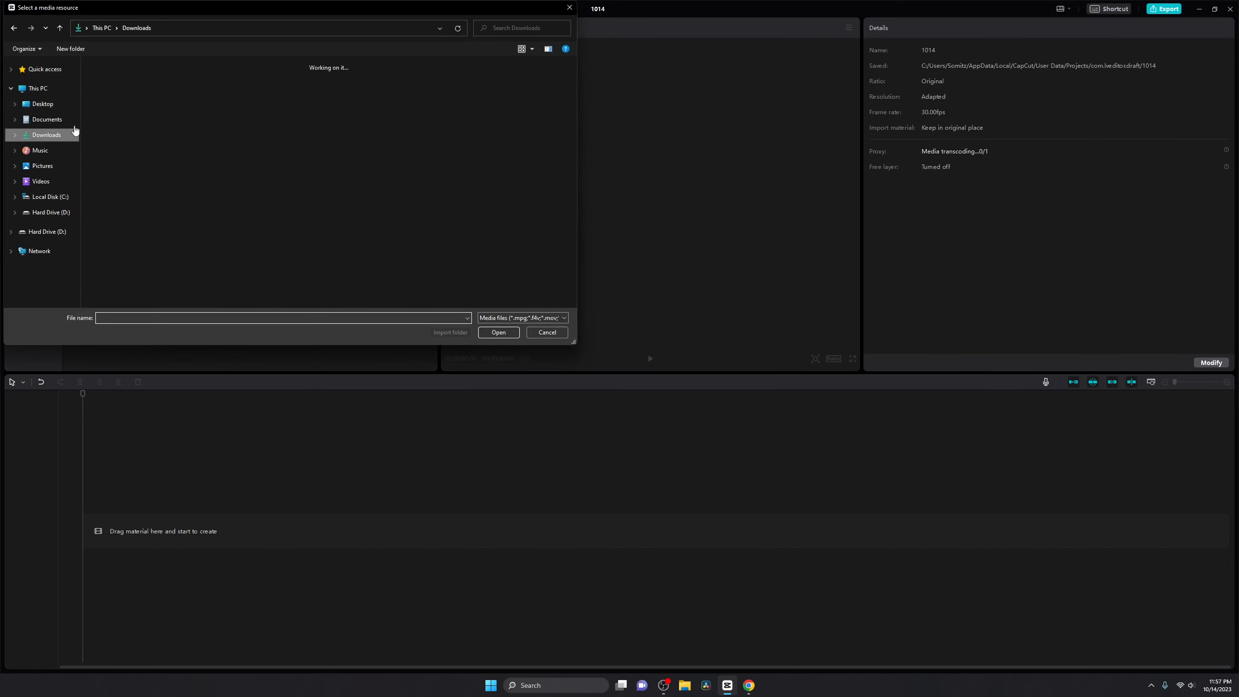
left_click(498, 332)
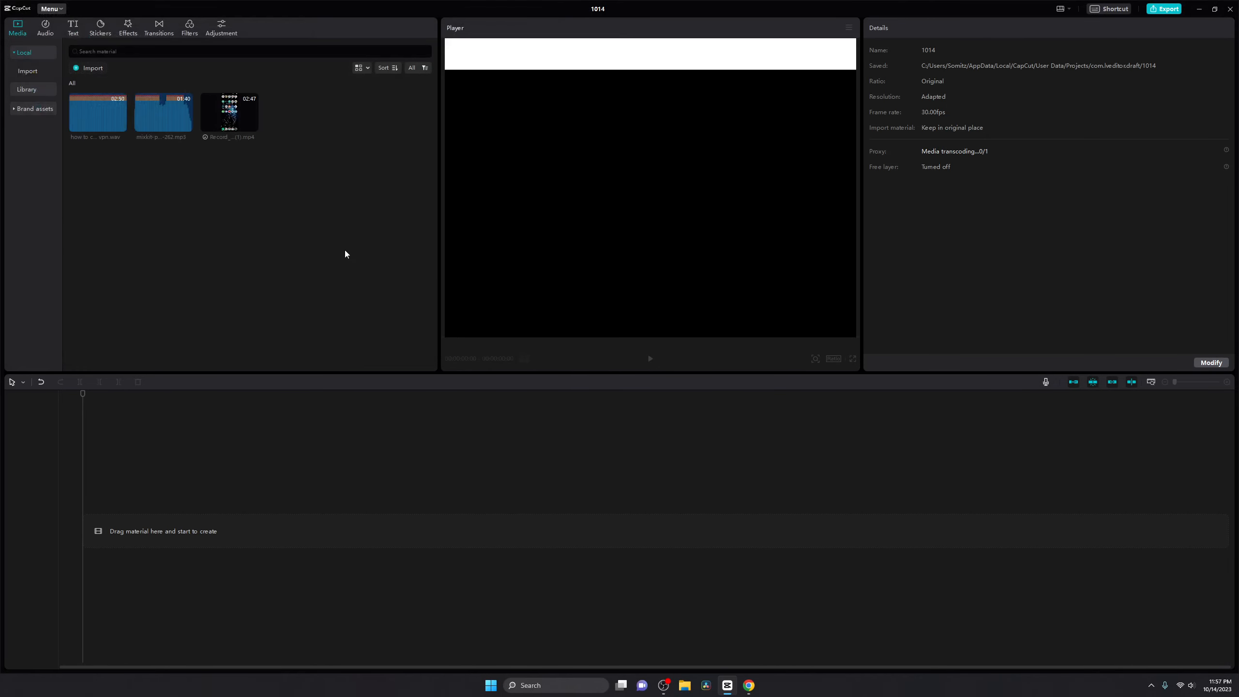
left_click(246, 217)
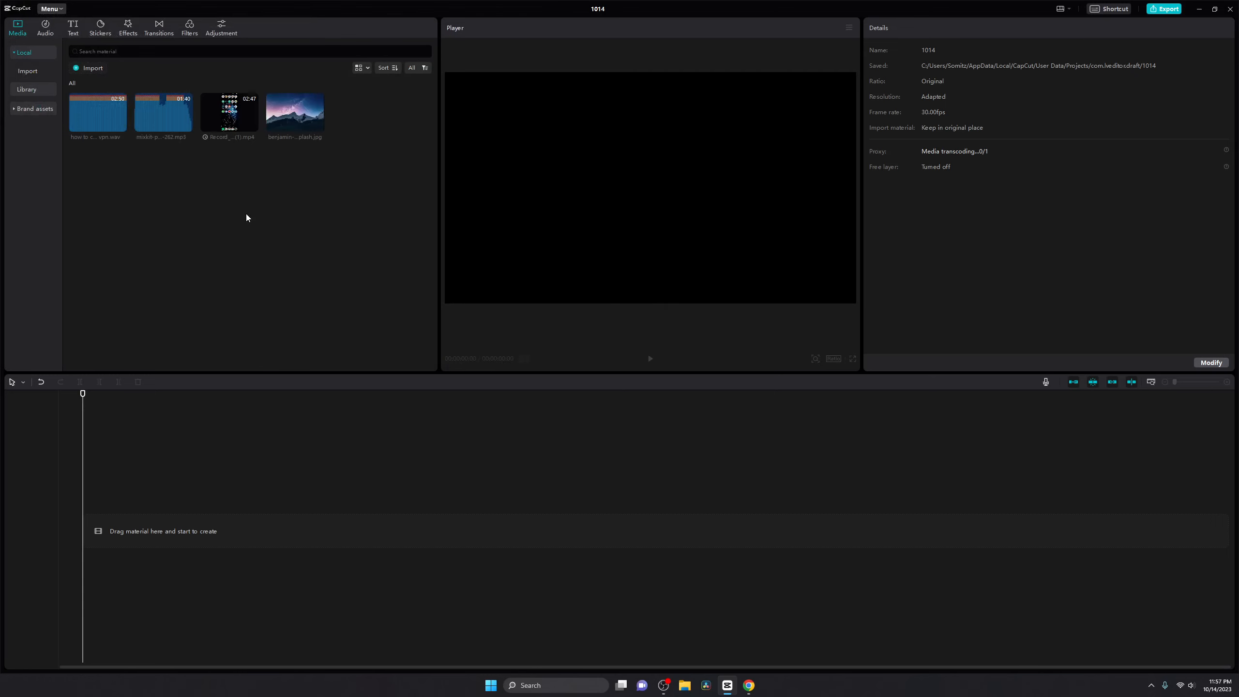
Step: Stack the phone recording above the mountain image at the timeline start and set the recording's volume to 20 dB
left_click_drag(290, 119, 91, 538)
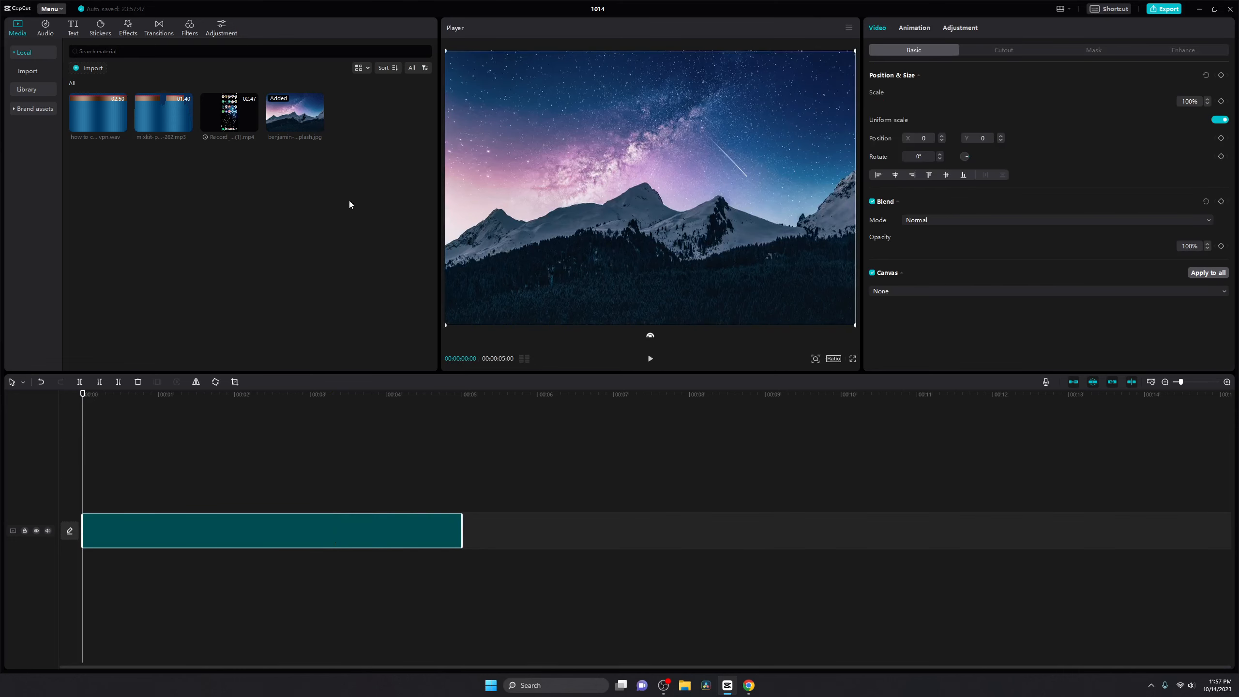
left_click_drag(229, 114, 73, 503)
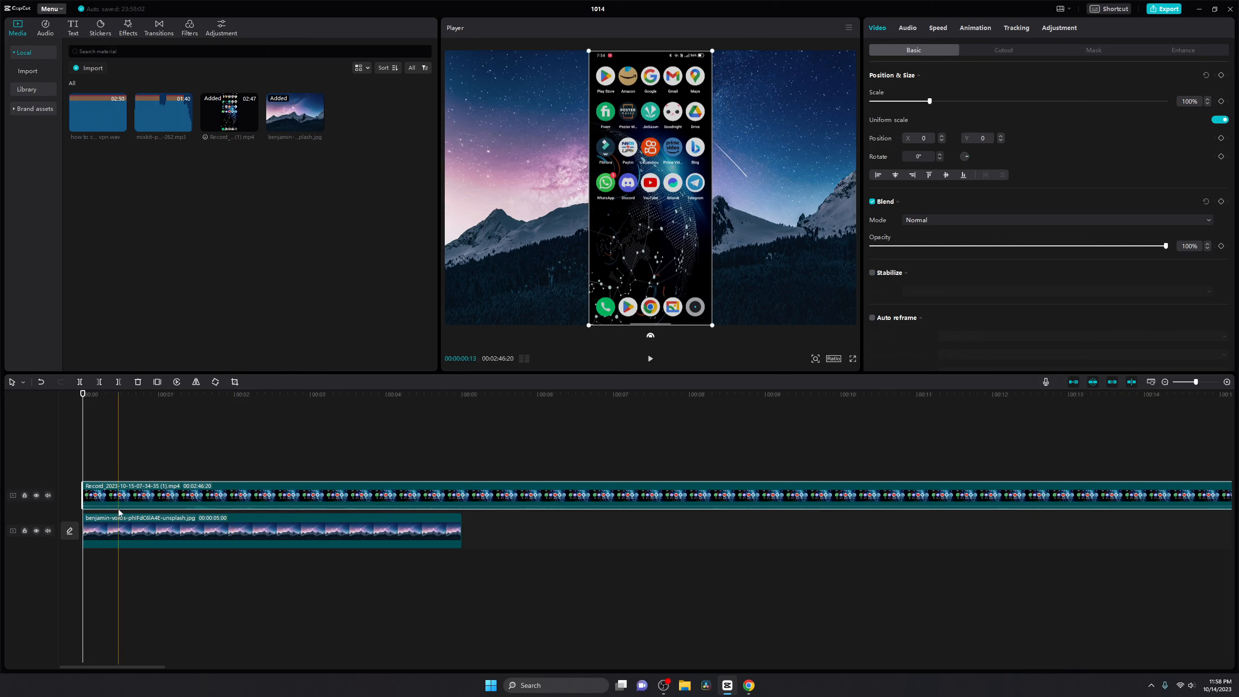
left_click_drag(120, 507, 122, 504)
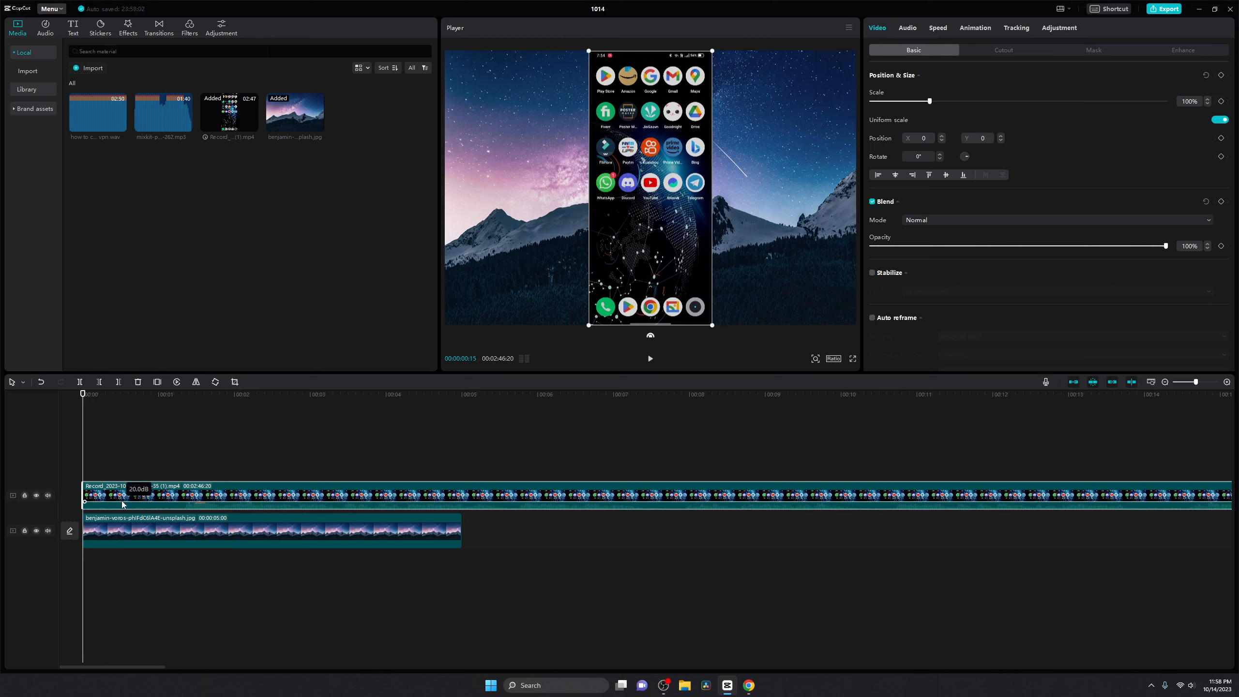
left_click(248, 444)
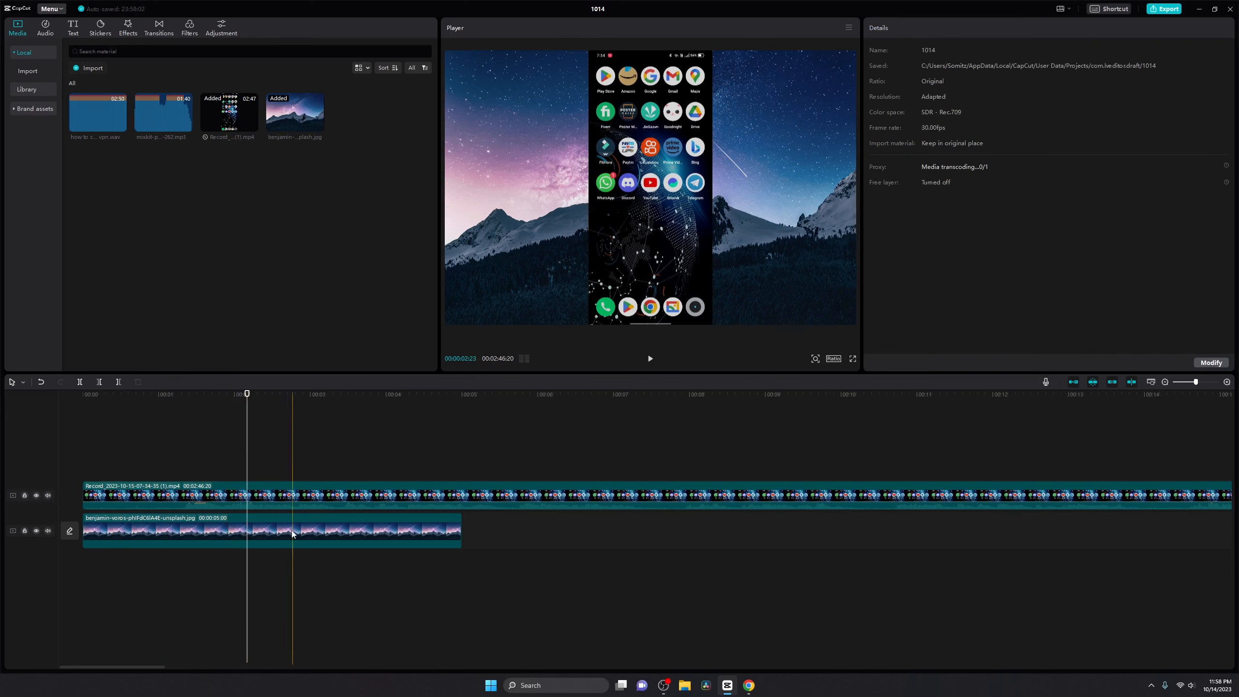
Step: Select the mountain image clip and set the project's aspect ratio to 16:9
left_click(360, 543)
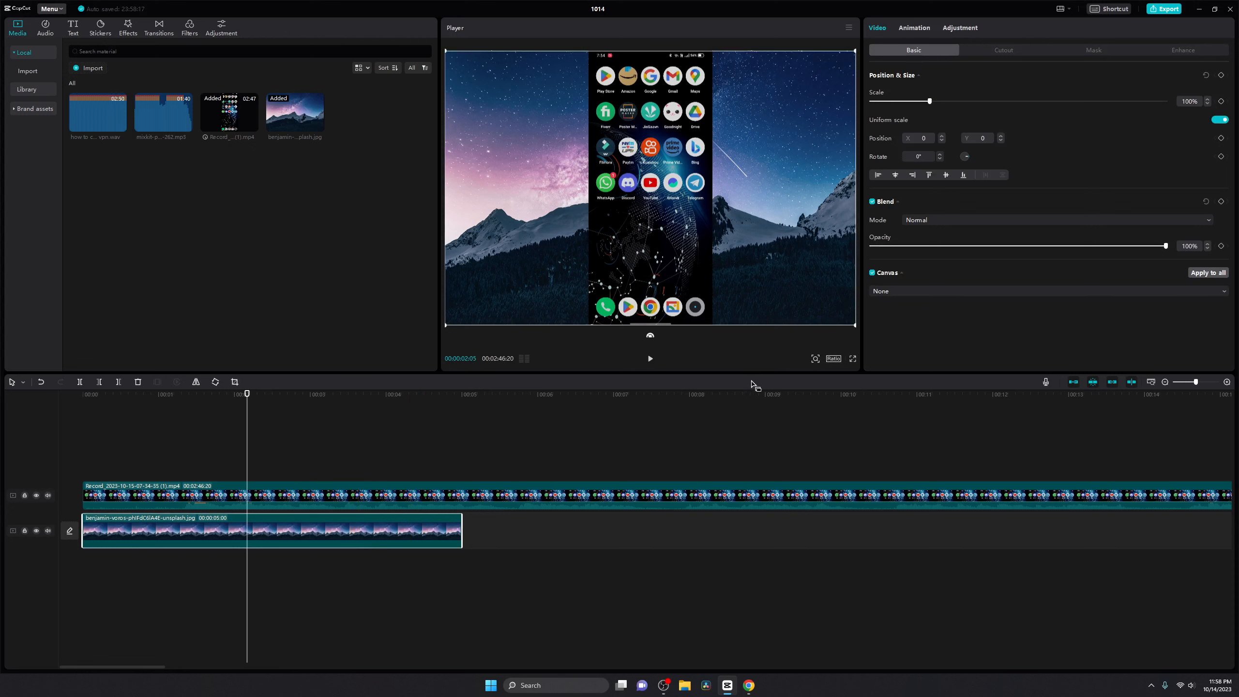
left_click(832, 360)
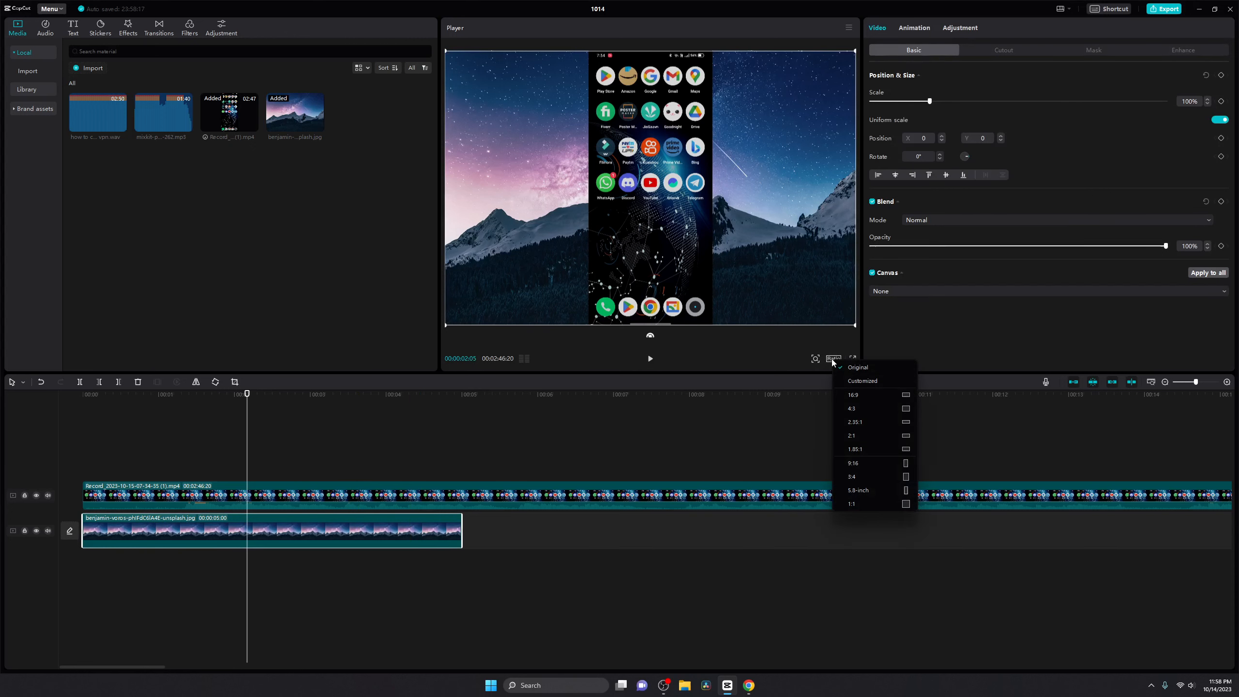
left_click(865, 397)
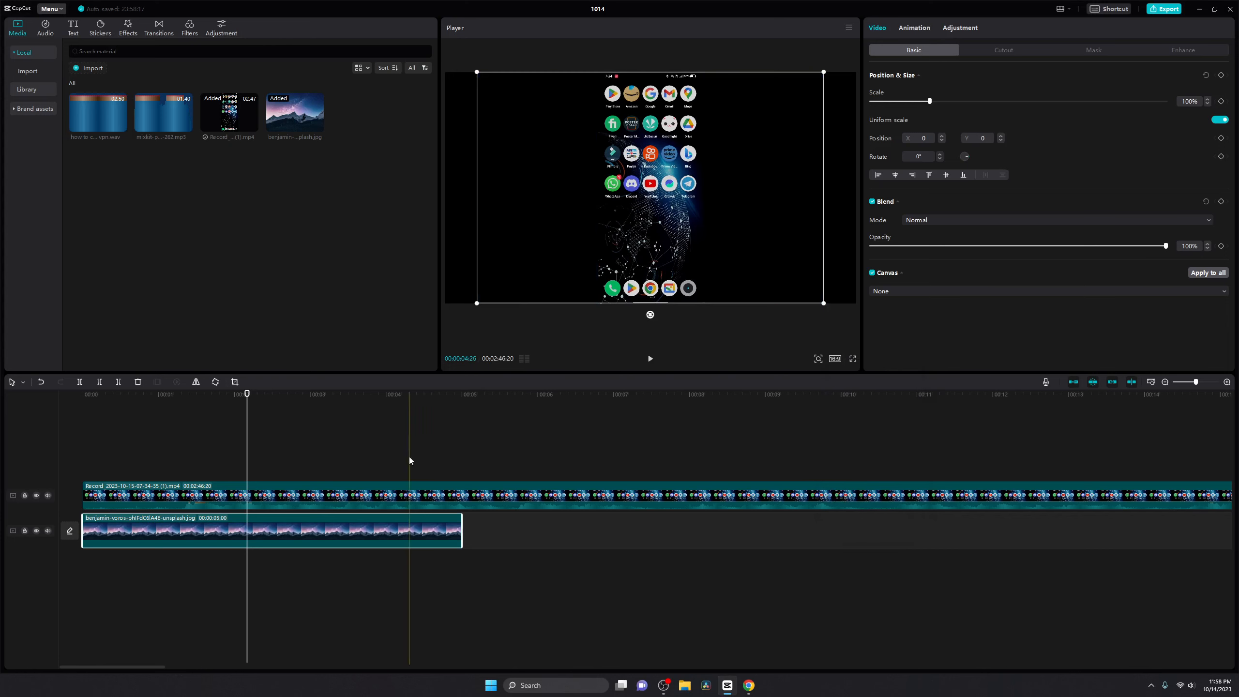
Step: Scale the mountain image up to 118% so it fills the width of the 16:9 frame
left_click_drag(481, 306, 425, 328)
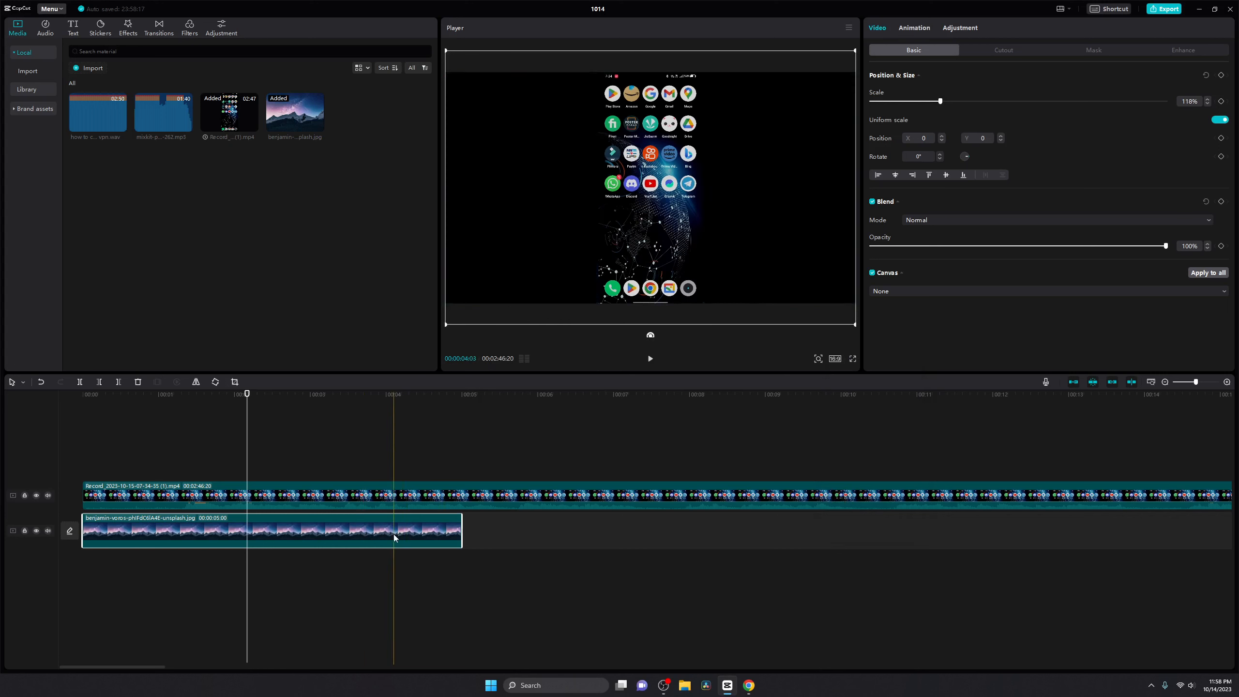
left_click(454, 613)
Step: Add the voice-over and the music at the timeline start and set the music's volume to -7.1 dB
left_click_drag(95, 394, 51, 393)
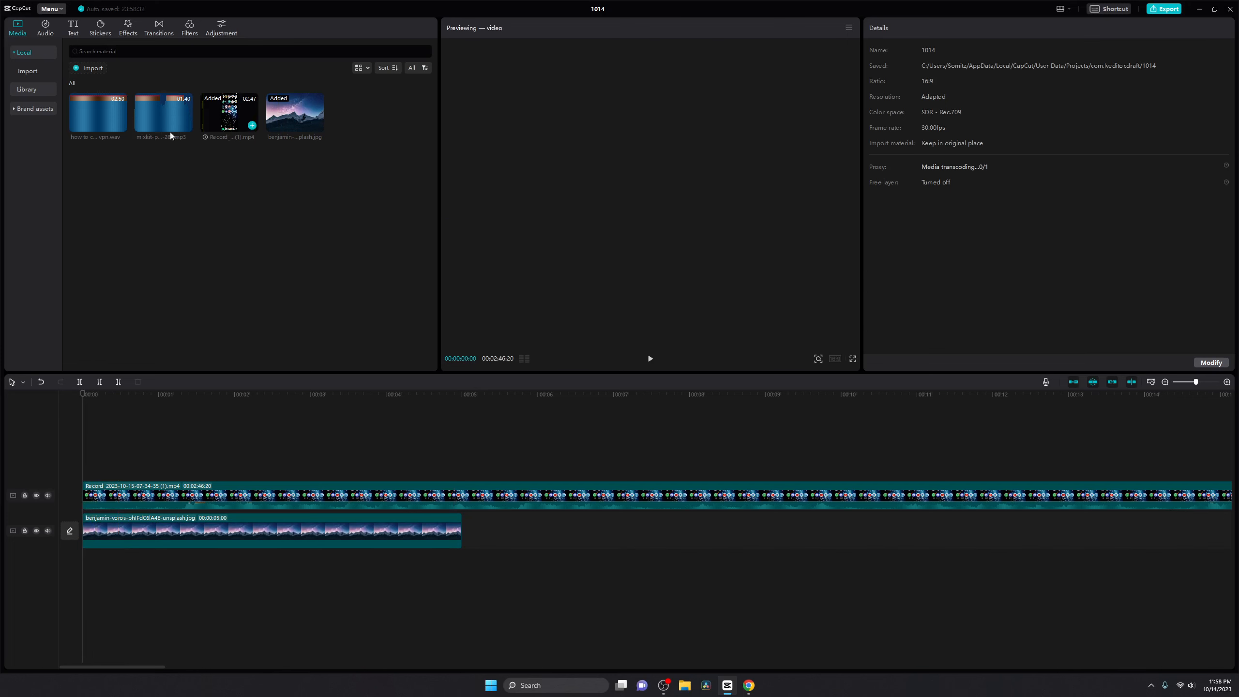
left_click(120, 125)
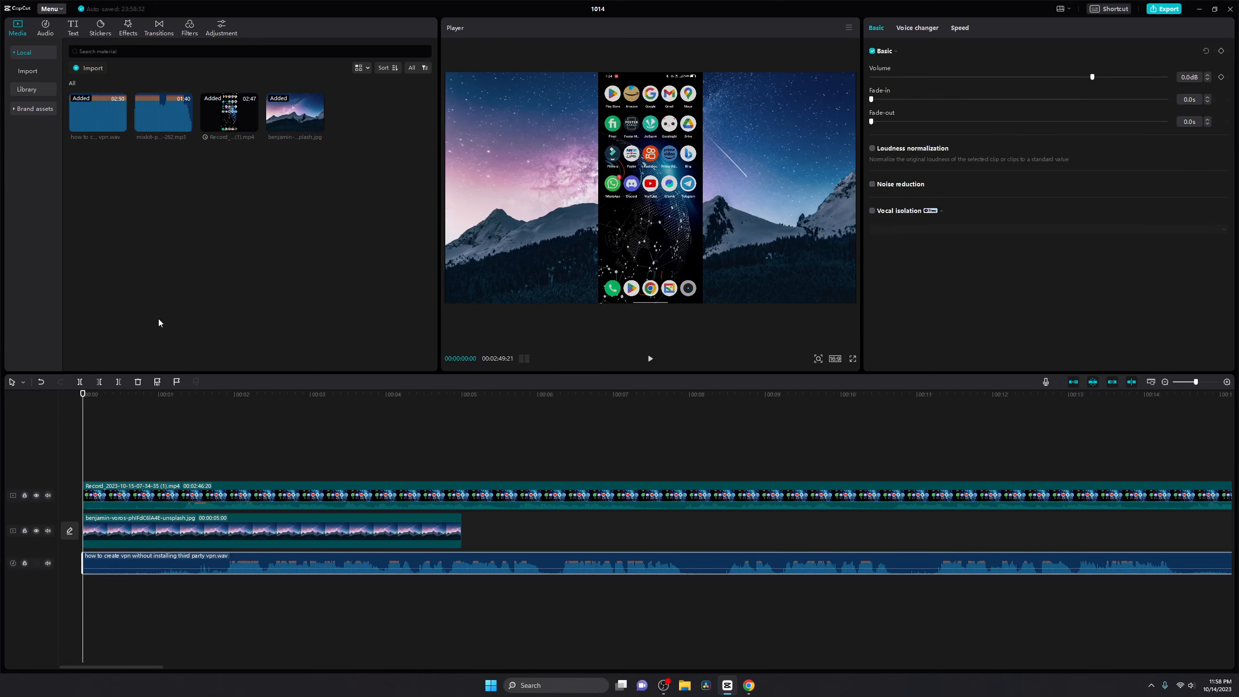
left_click(186, 126)
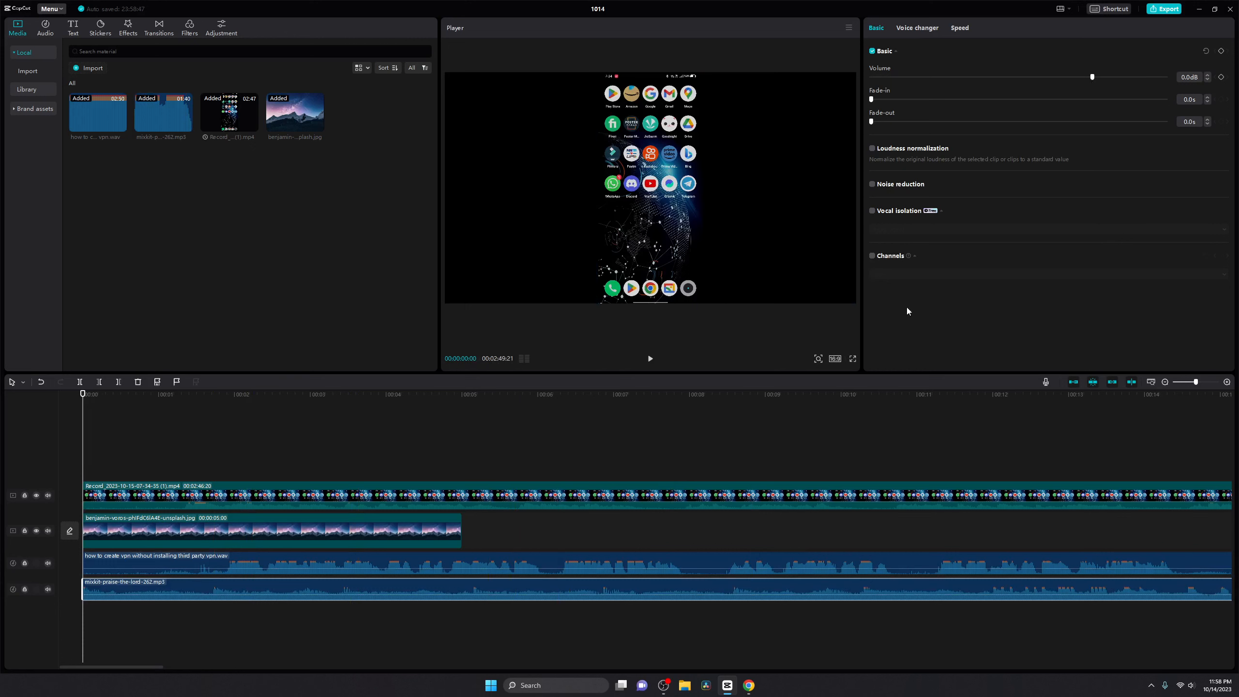
left_click_drag(1092, 80, 1064, 82)
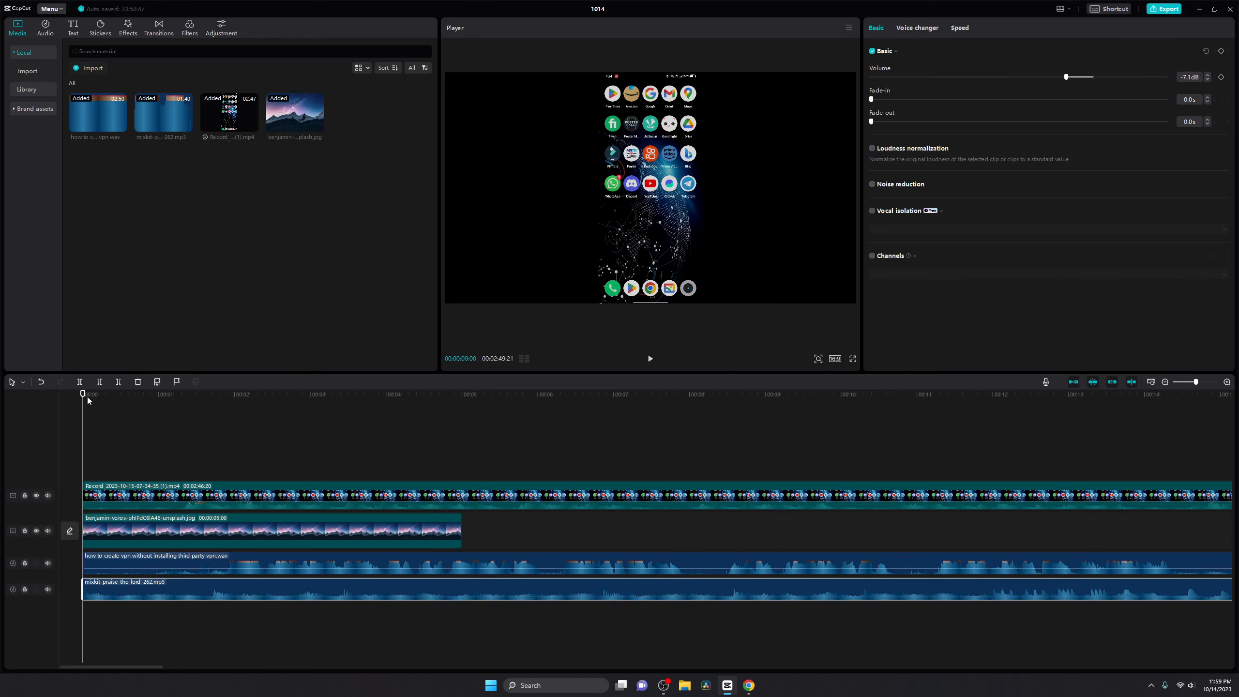
Step: Play the opening and trim the silence off the voice-over's beginning, keeping the clip at the timeline start
key("space")
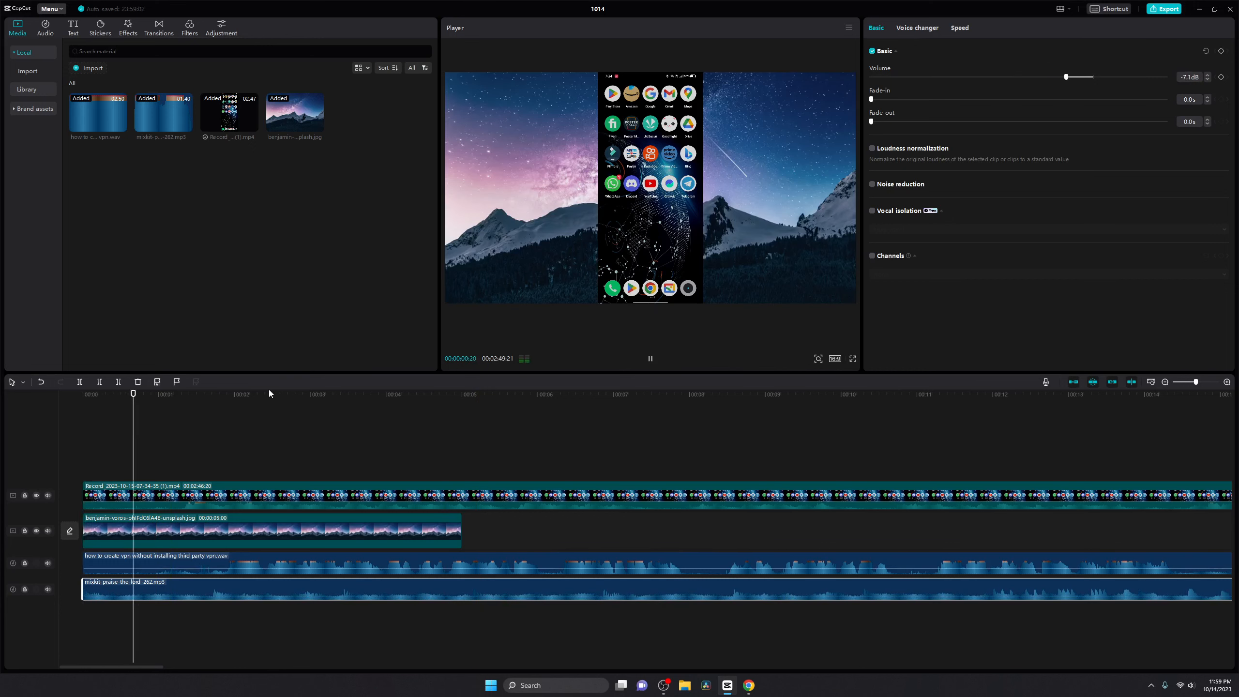
left_click(269, 390)
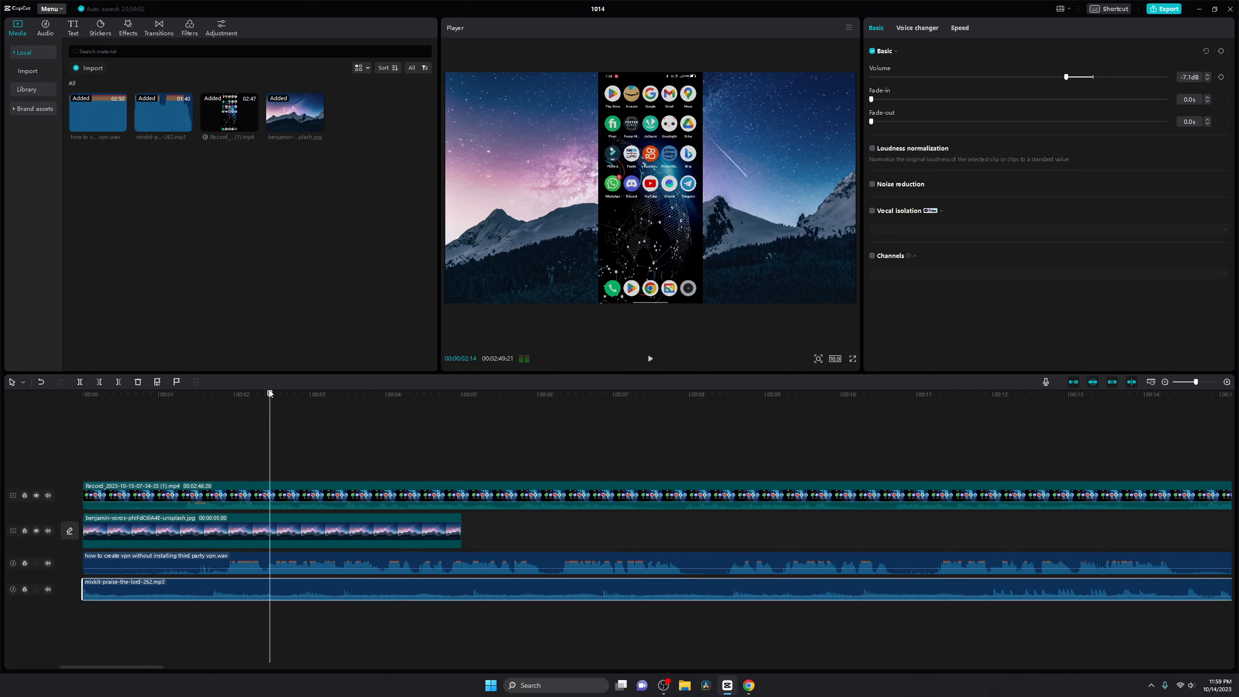
left_click(193, 398)
key("space")
key("space")
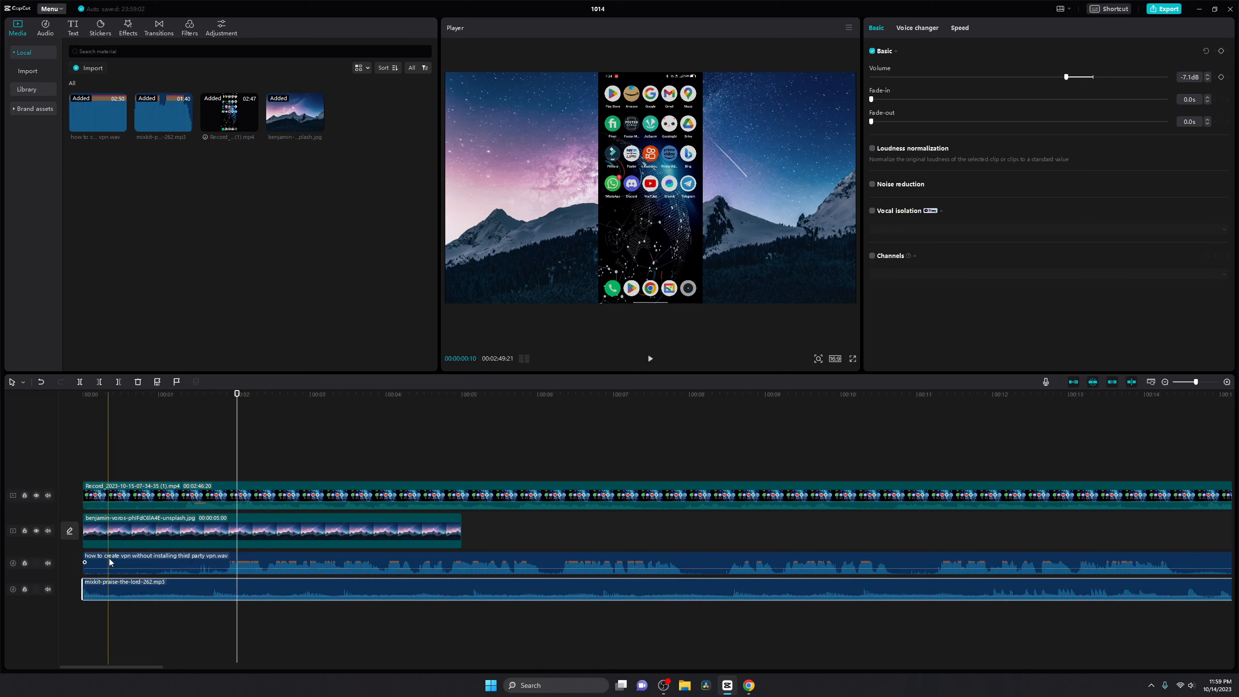
left_click_drag(84, 558, 128, 563)
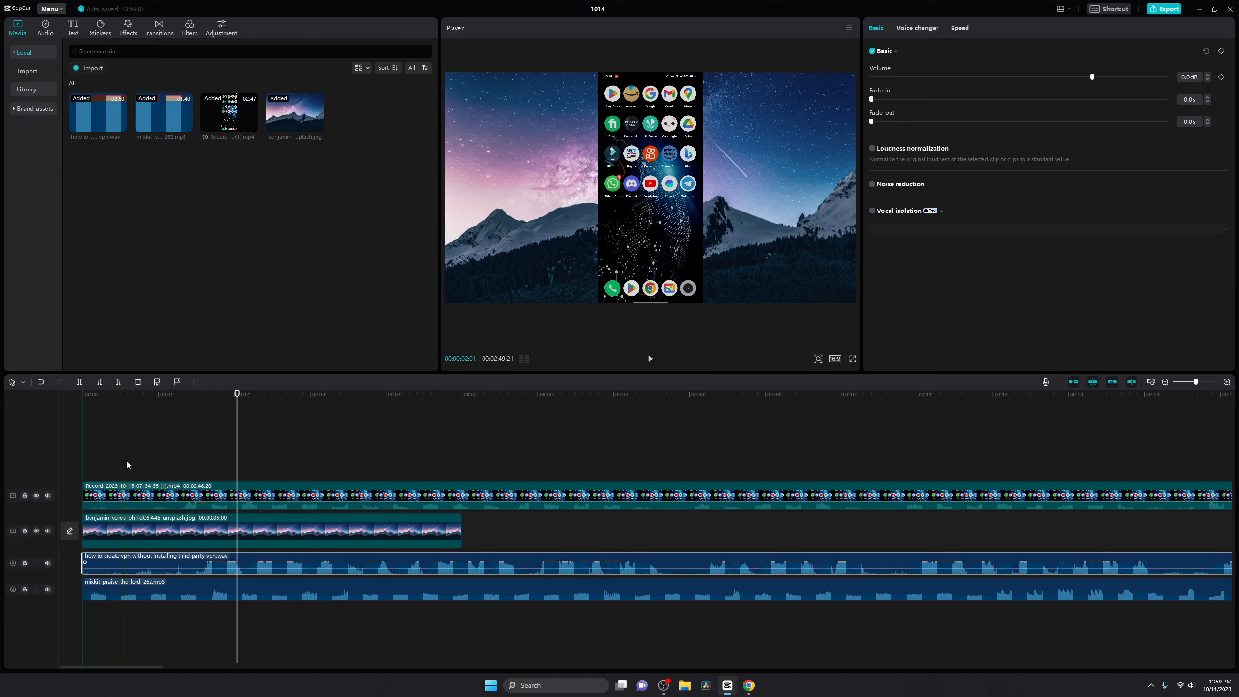
left_click(161, 395)
left_click_drag(161, 401, 239, 401)
left_click_drag(82, 564, 107, 564)
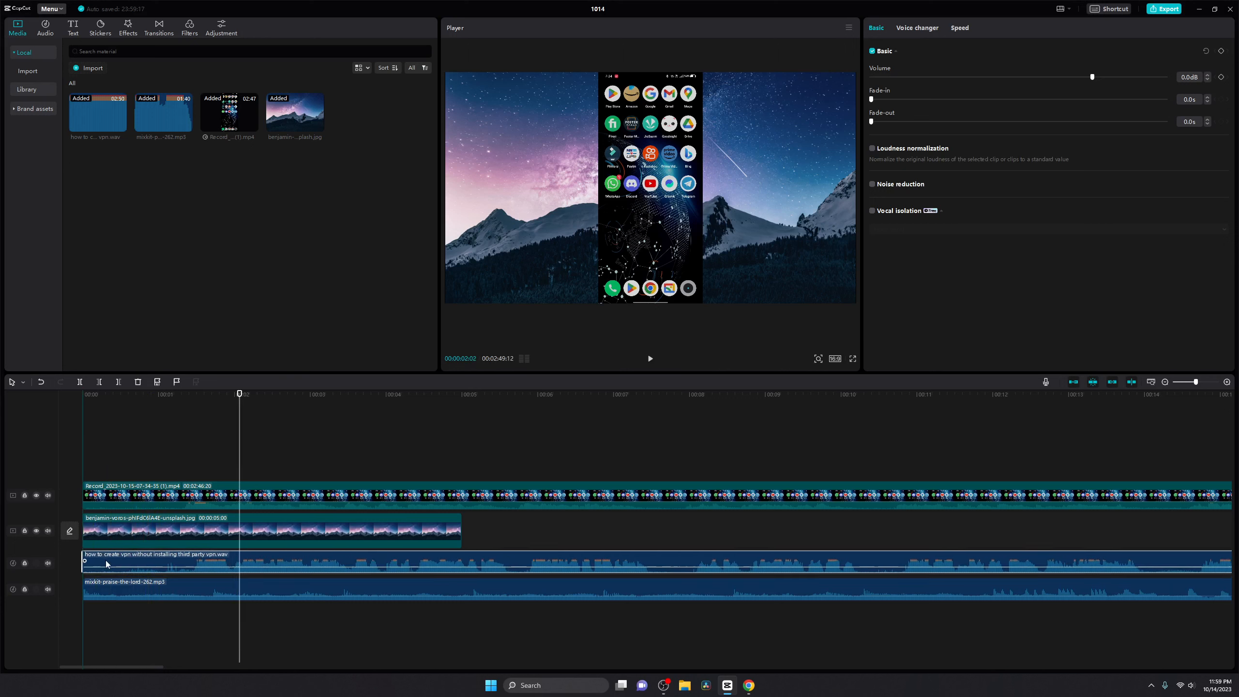
Step: Replay the opening and trim slightly more off the beginning of the voice-over clip
left_click(99, 404)
key("space")
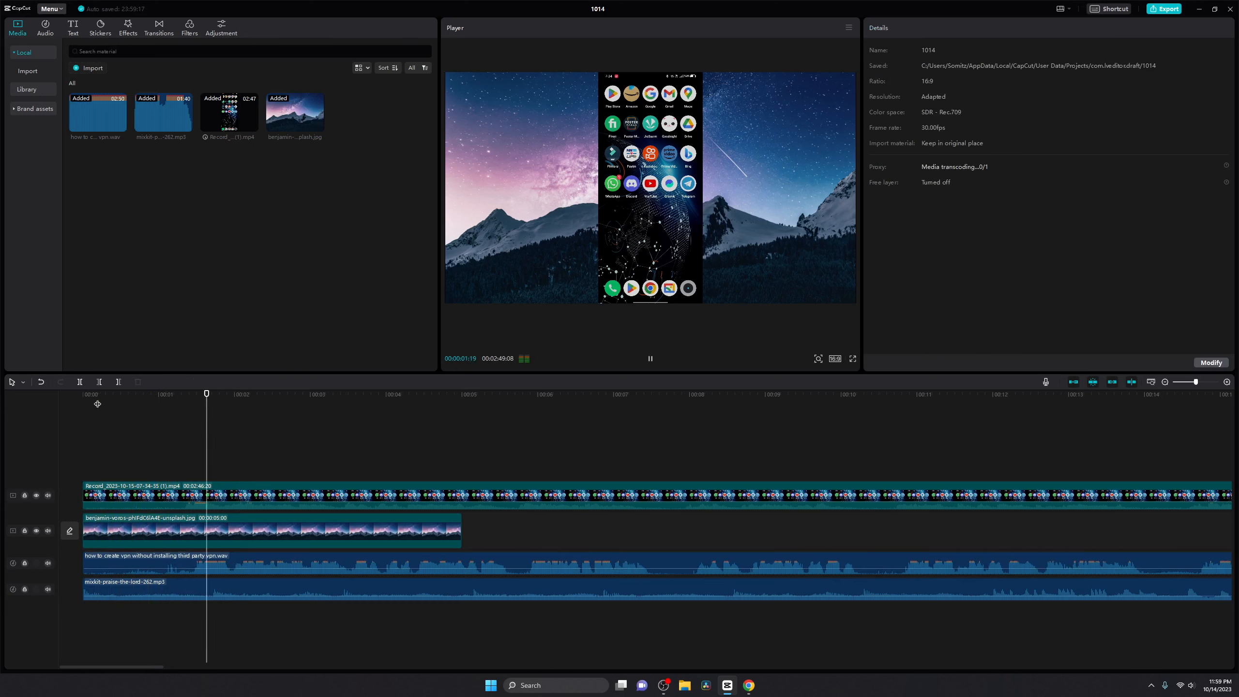
key("space")
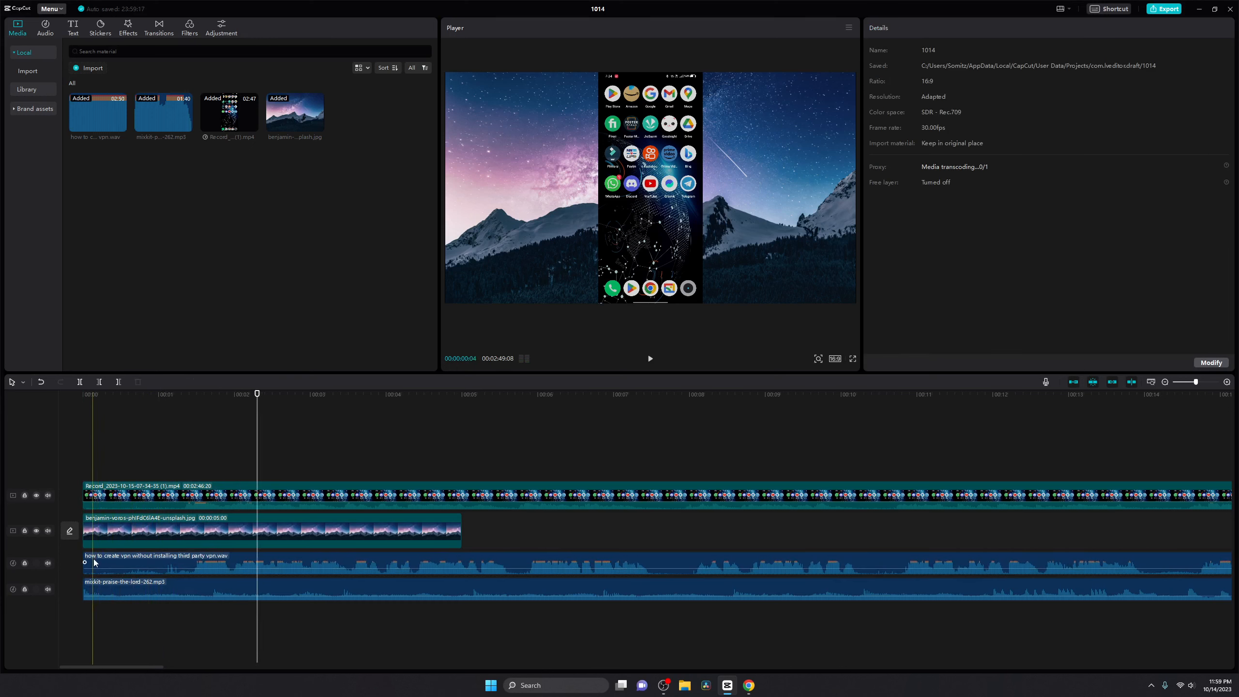
left_click(94, 562)
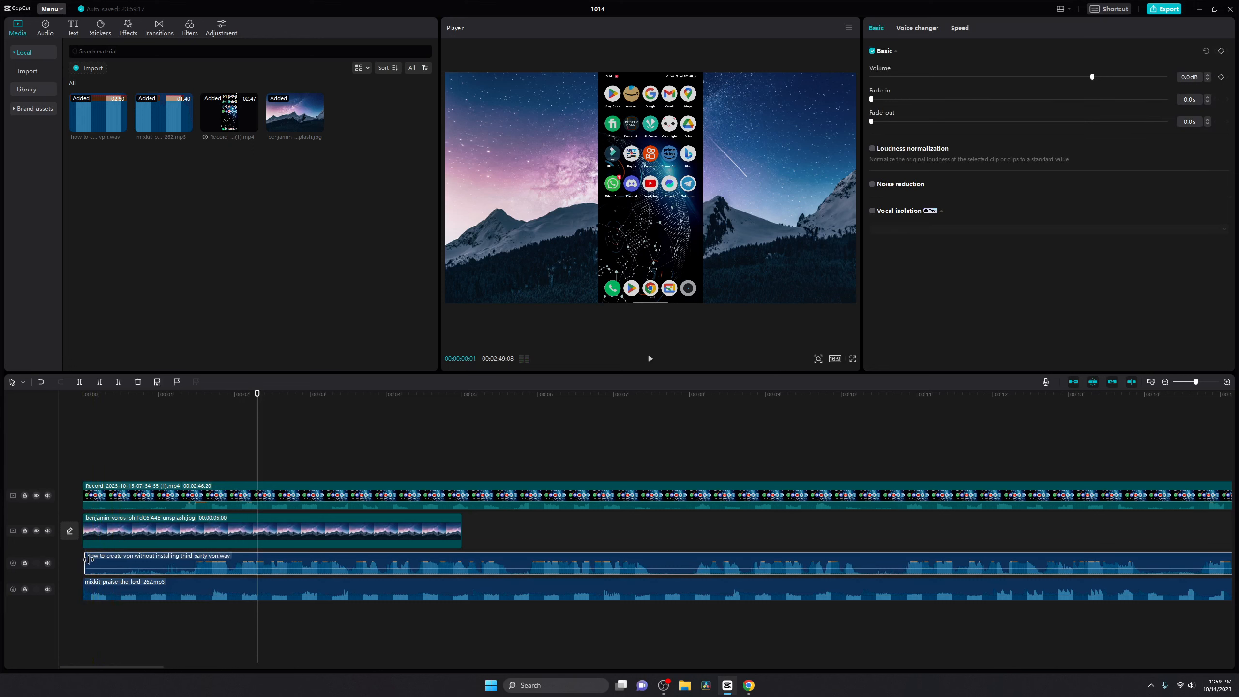
left_click_drag(115, 564, 103, 565)
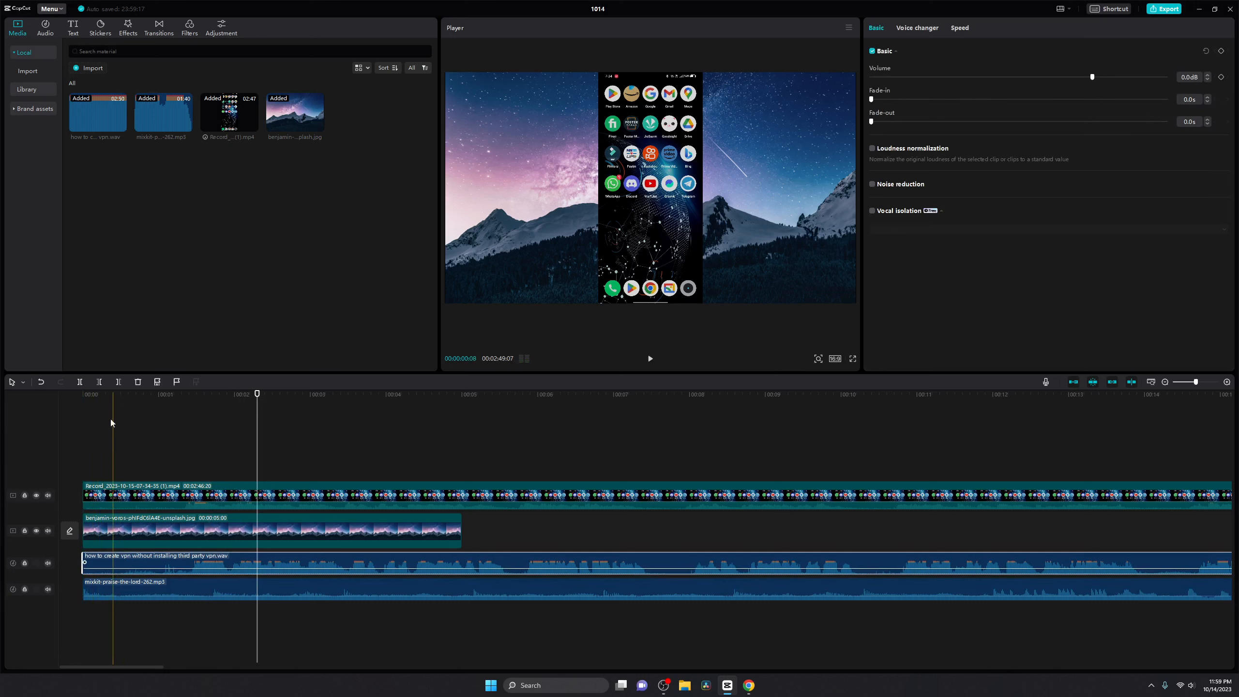
Step: Check the trimmed opening by playing it and mute the phone recording's track
left_click(86, 395)
key("space")
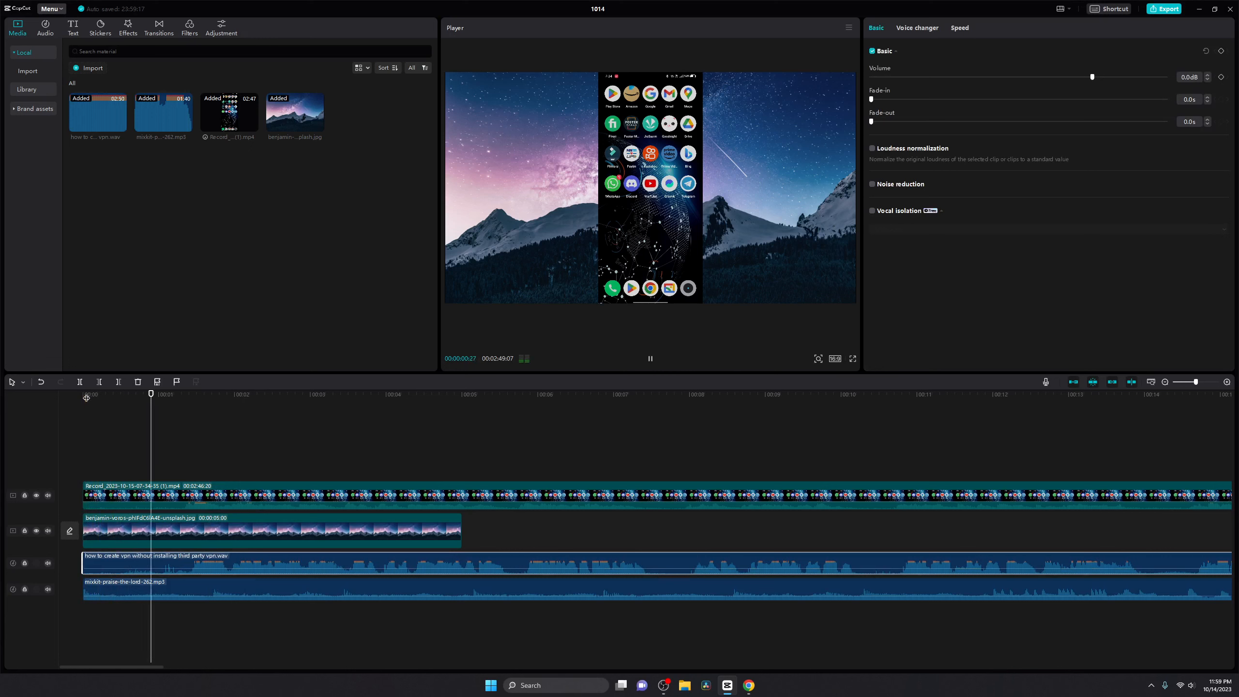
key("space")
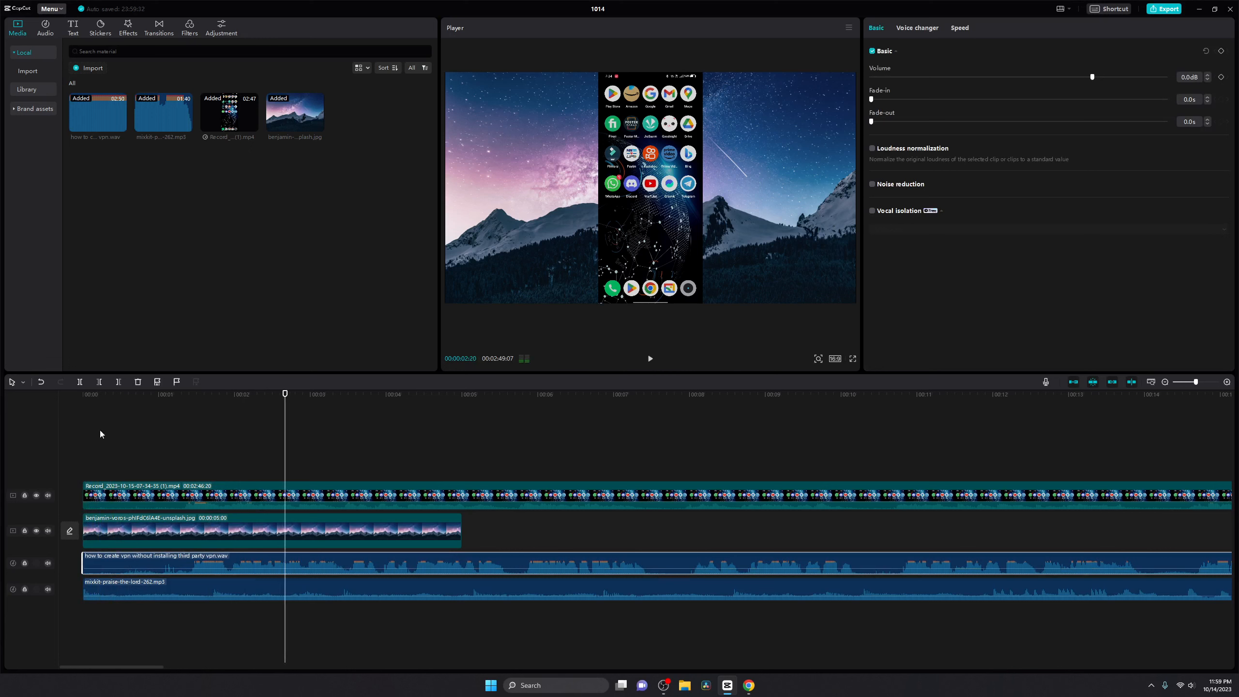
left_click(156, 492)
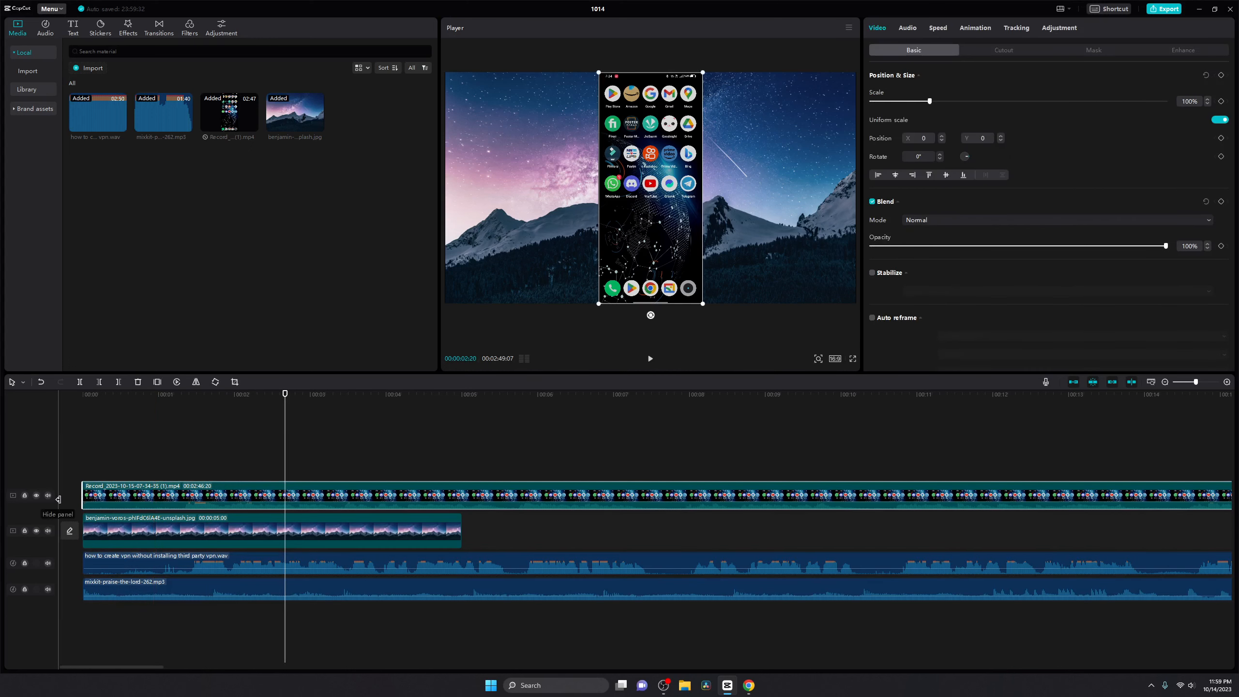
left_click(48, 496)
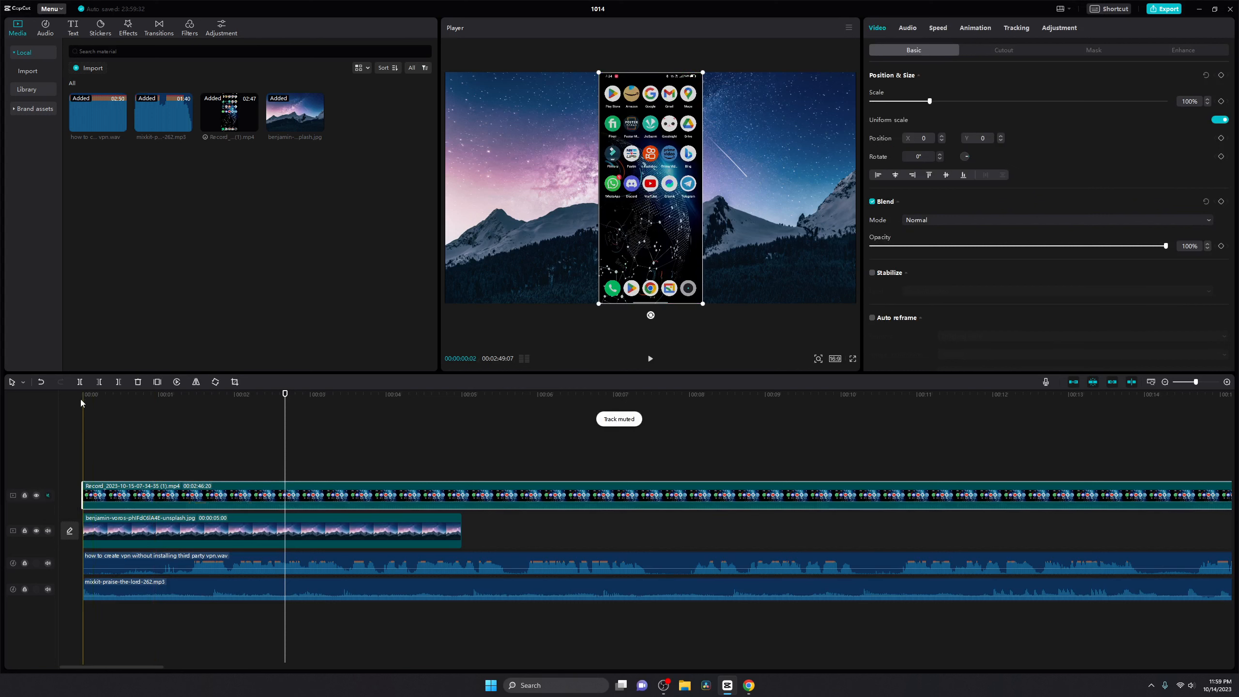
Step: Extend the mountain image to the phone recording's end at 00:02:46:20 and trim the voice-over's end to the same point
left_click(201, 537)
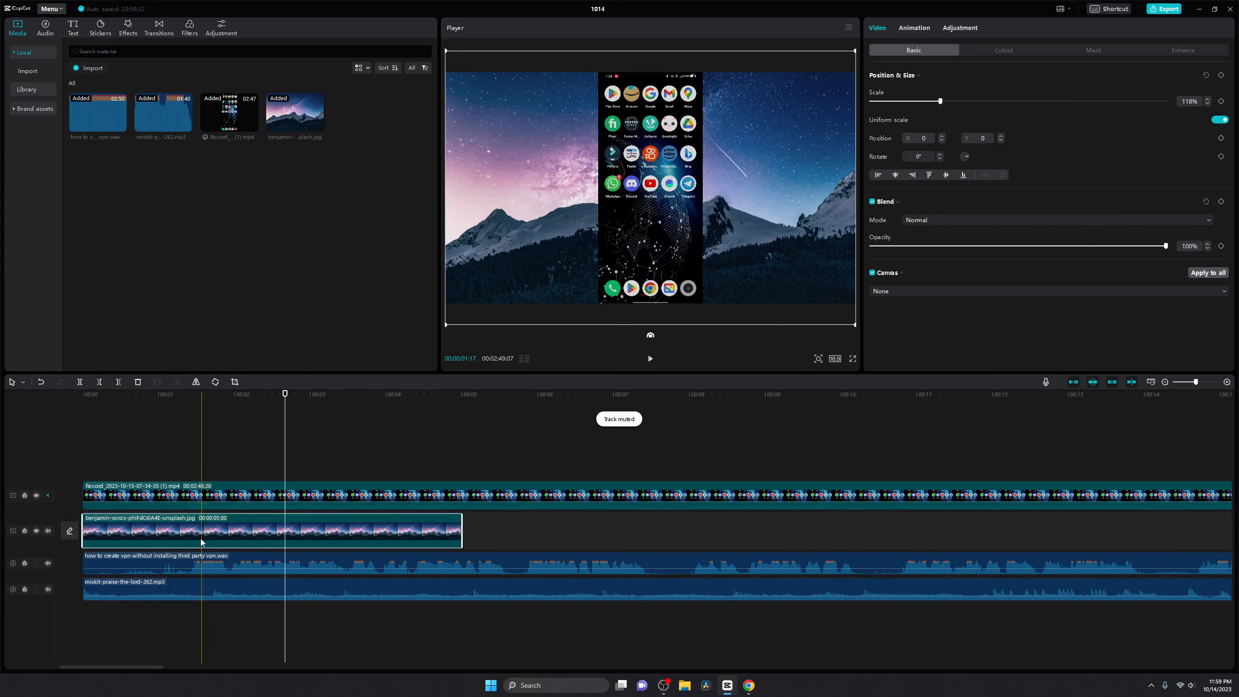
scroll(201, 541, "right", 2)
scroll(200, 542, "down", 5)
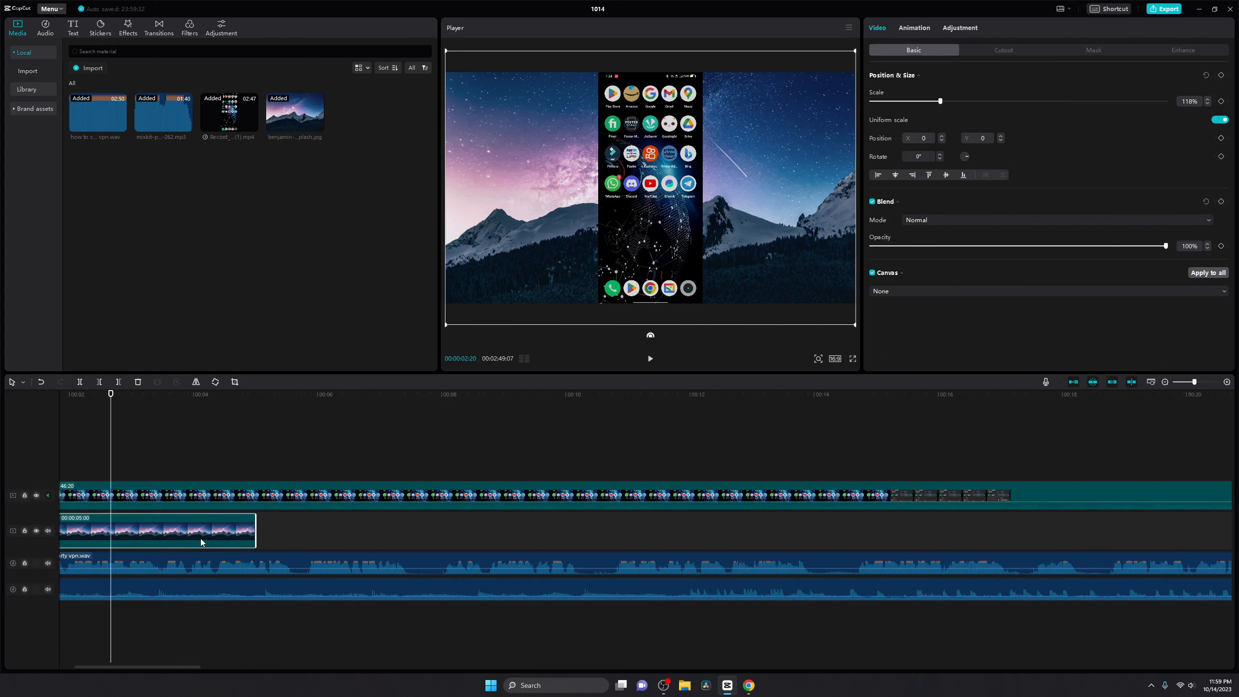
left_click(1131, 382)
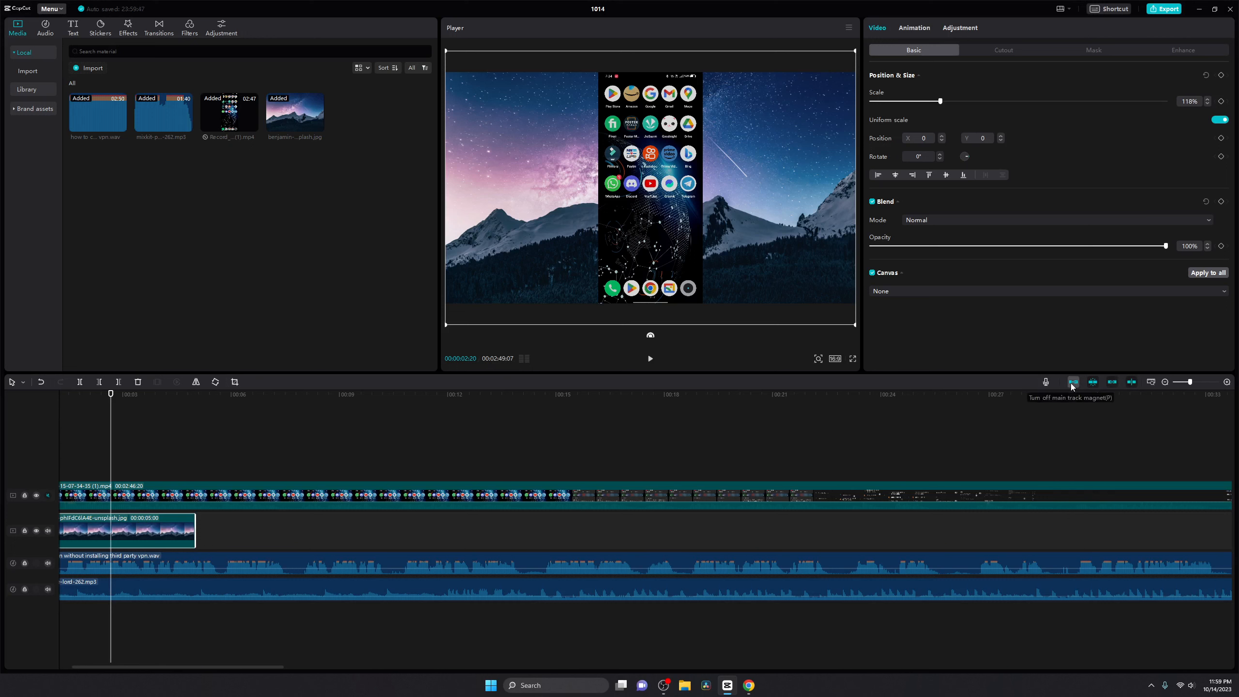
left_click(1152, 383)
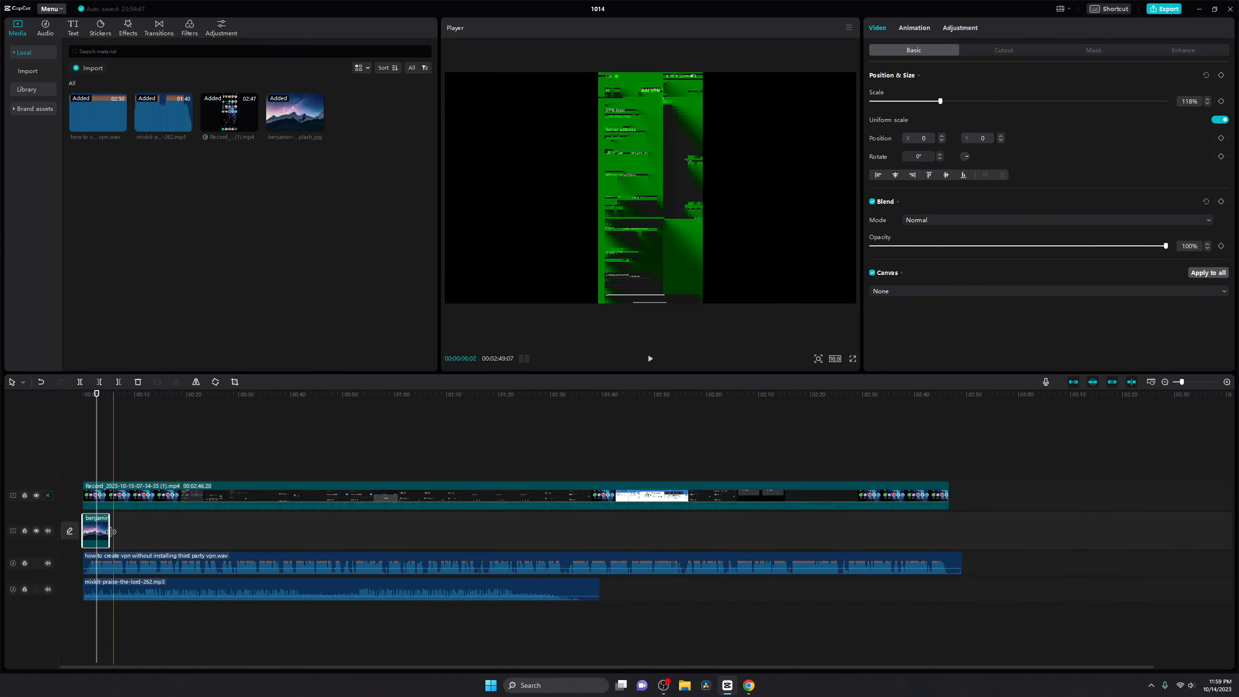
left_click_drag(109, 530, 946, 527)
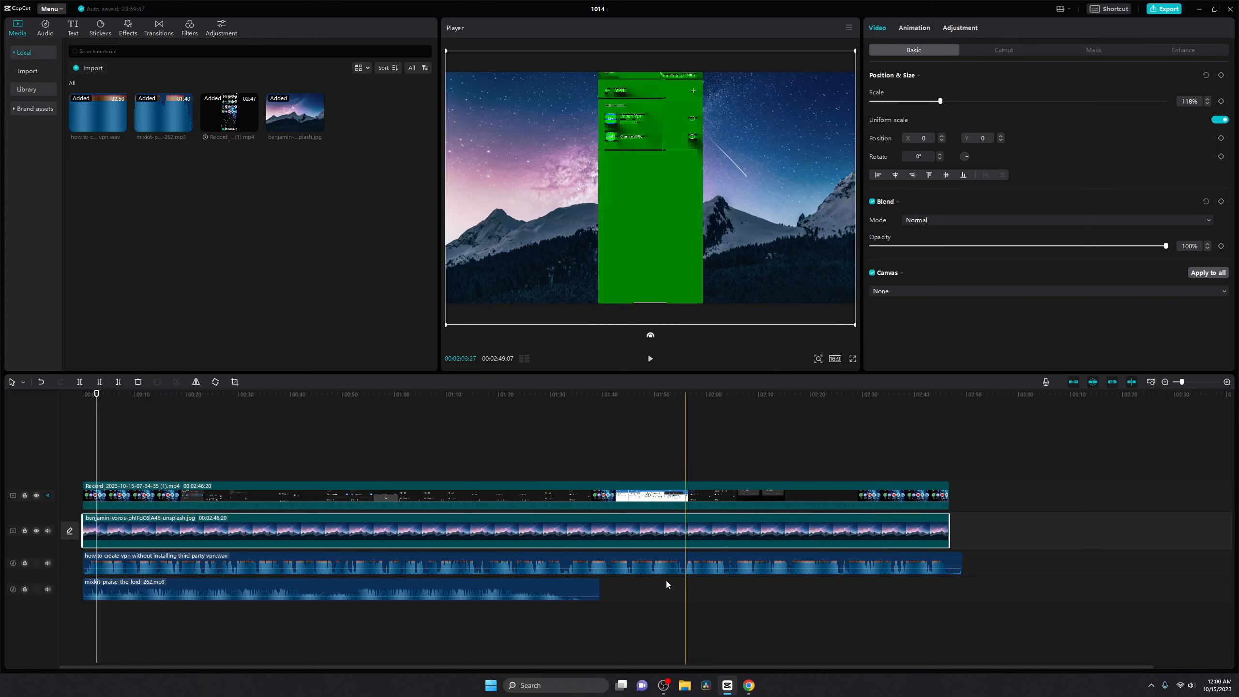
left_click(955, 560)
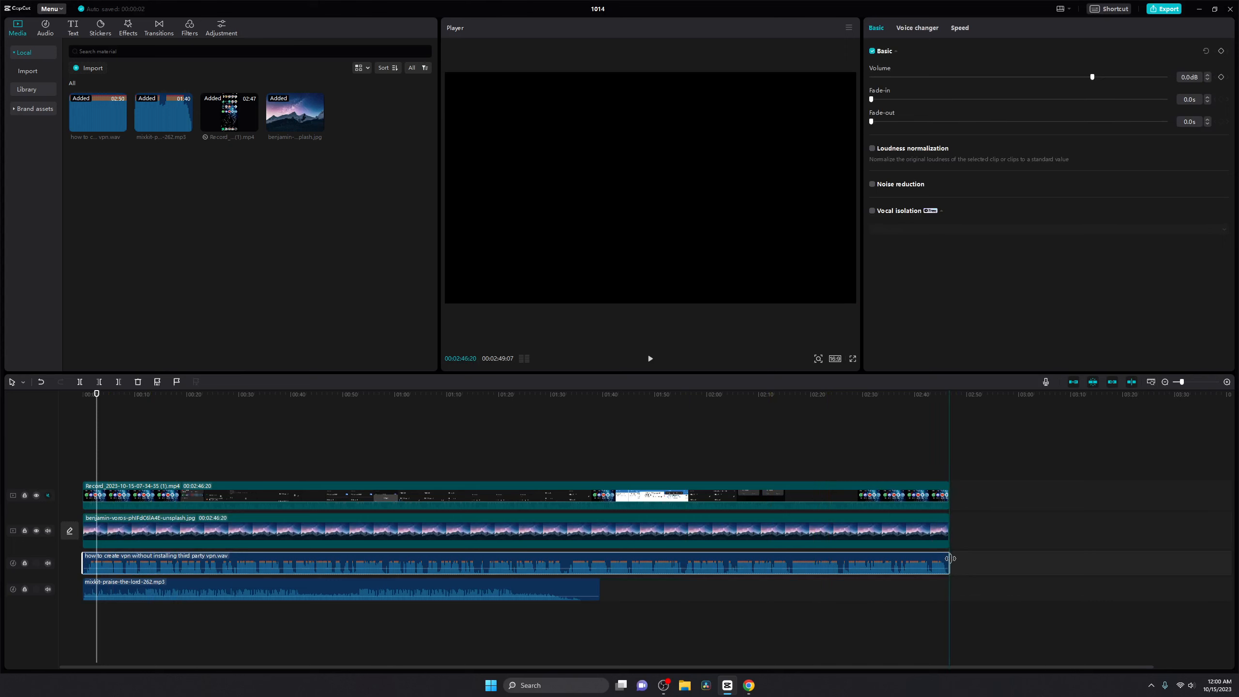
Step: Duplicate the music clip and trim the copy to fill the gap from the first music clip's end to the recording's end
left_click(571, 592)
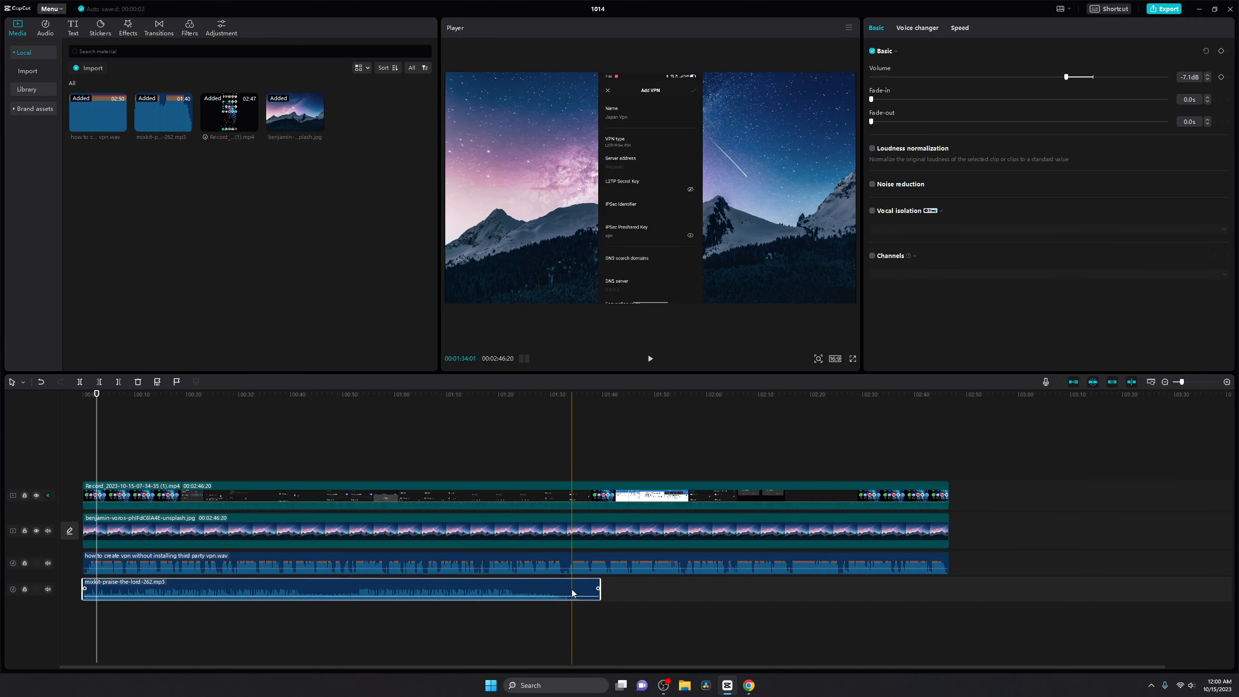
left_click_drag(246, 589, 732, 591)
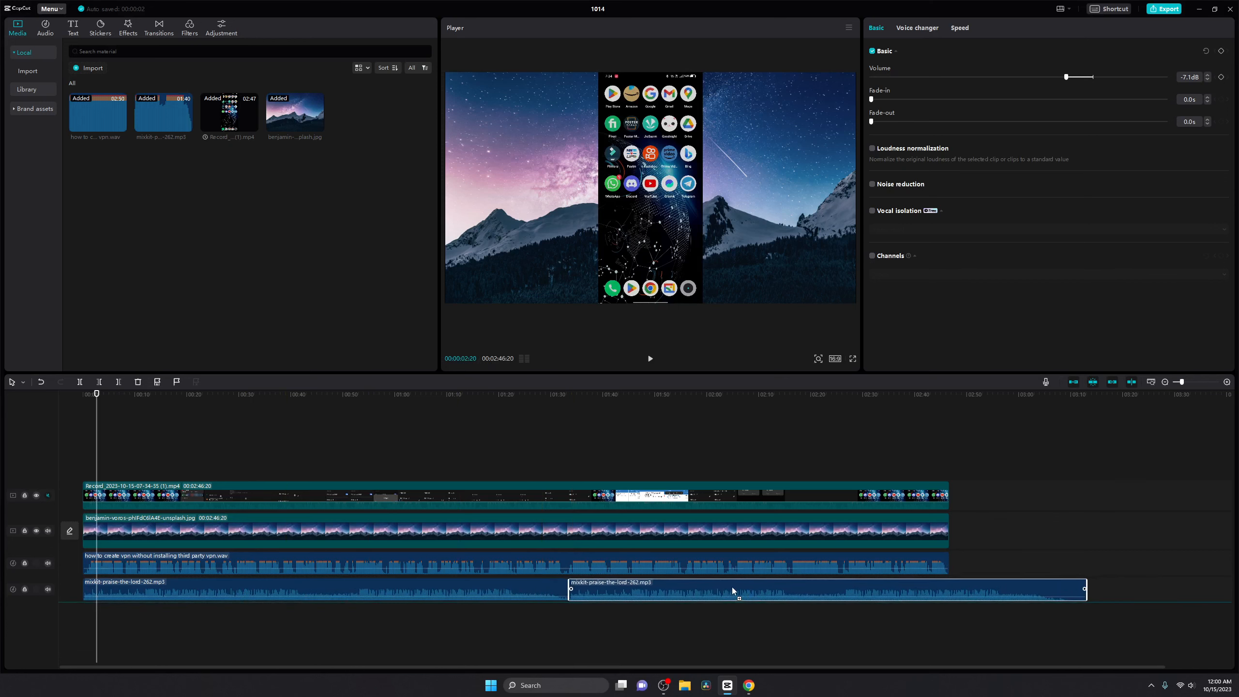
left_click_drag(732, 590, 732, 592)
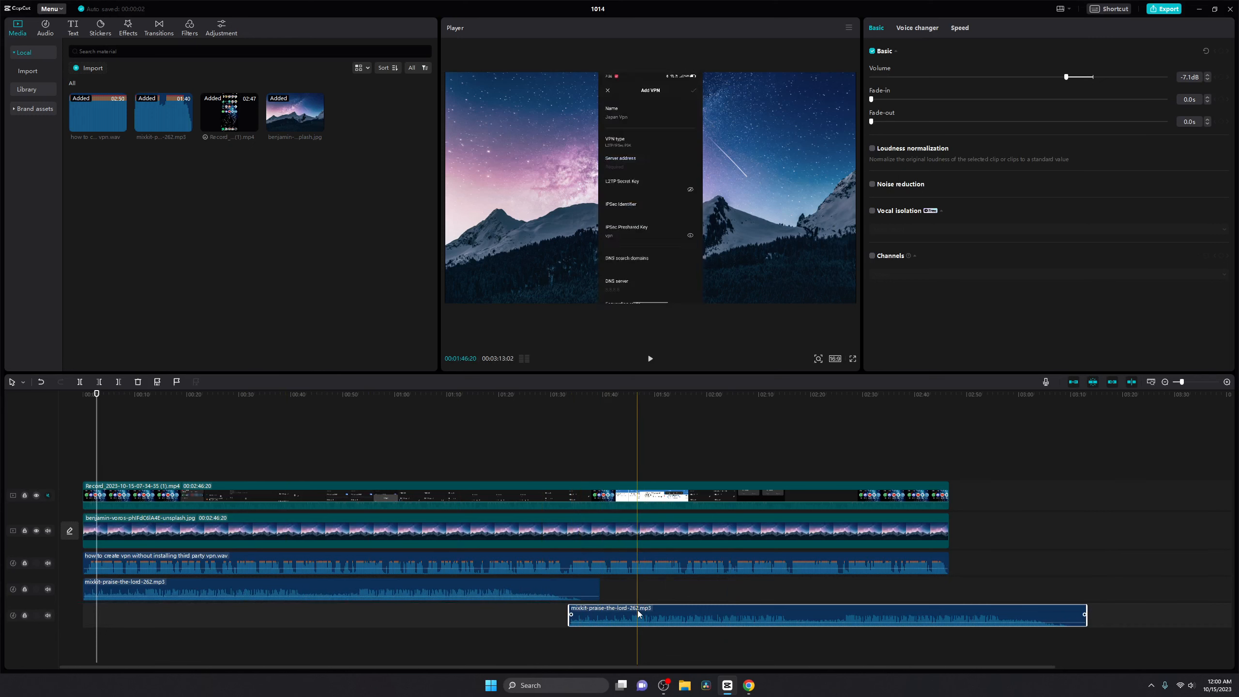
left_click_drag(607, 620, 498, 614)
left_click(428, 617)
left_click(588, 616)
left_click_drag(432, 614, 578, 619)
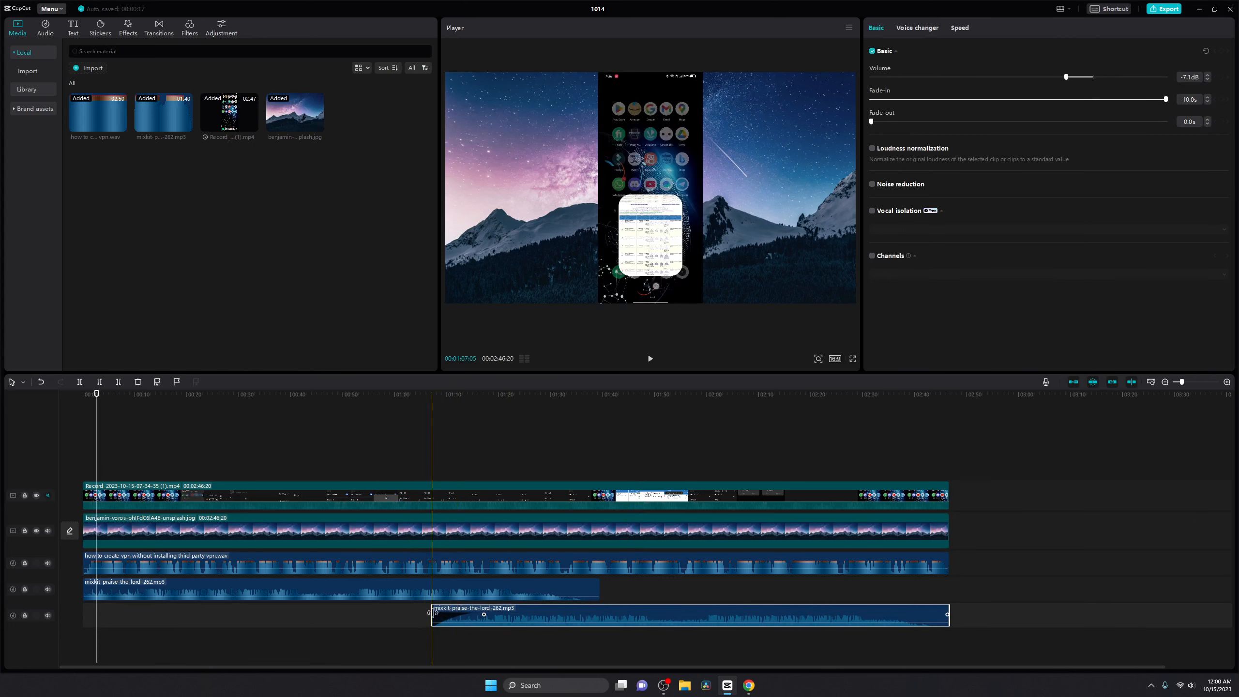
left_click_drag(432, 615, 584, 593)
Step: Review the whole edit from the timeline start and scrub through its second half to about 00:02:34:10
left_click_drag(97, 395, 81, 393)
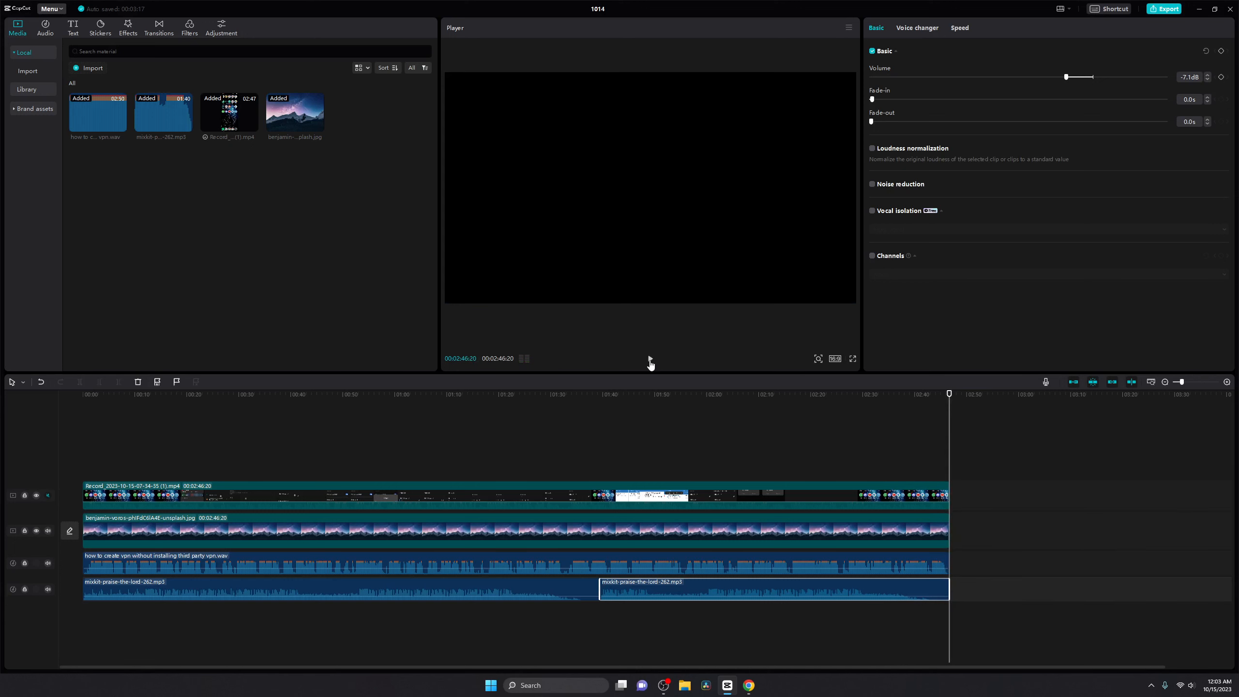
left_click(663, 395)
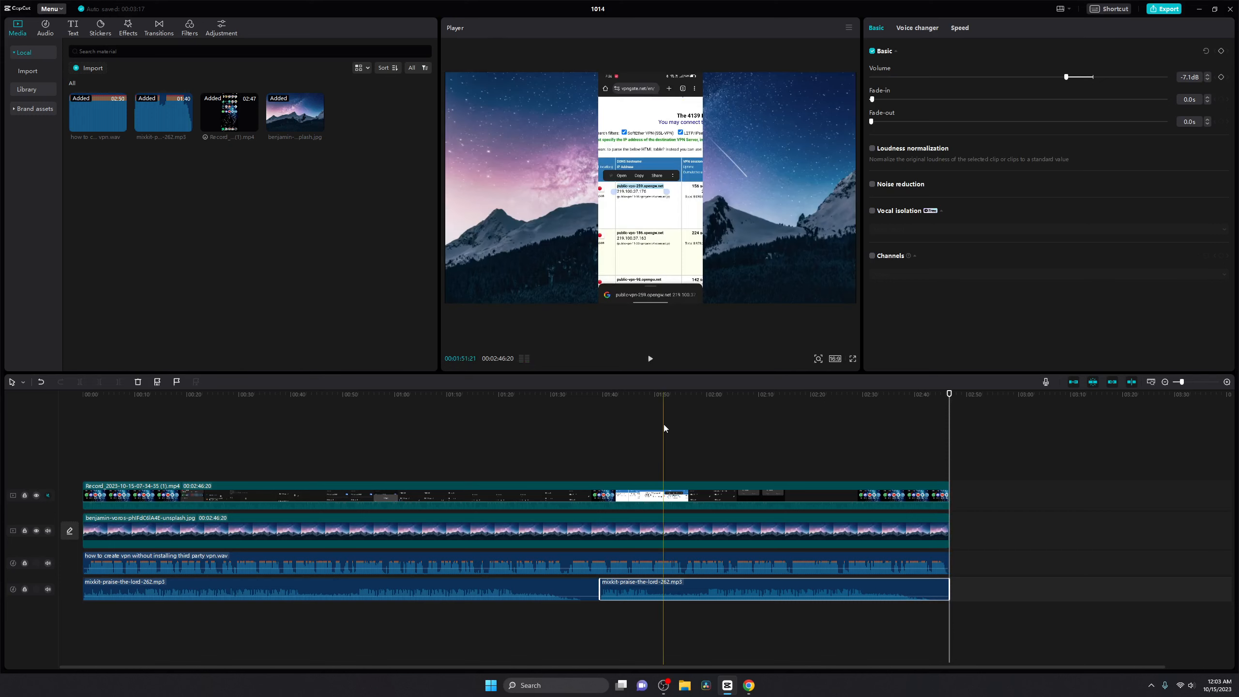
left_click(664, 396)
left_click_drag(664, 396, 885, 417)
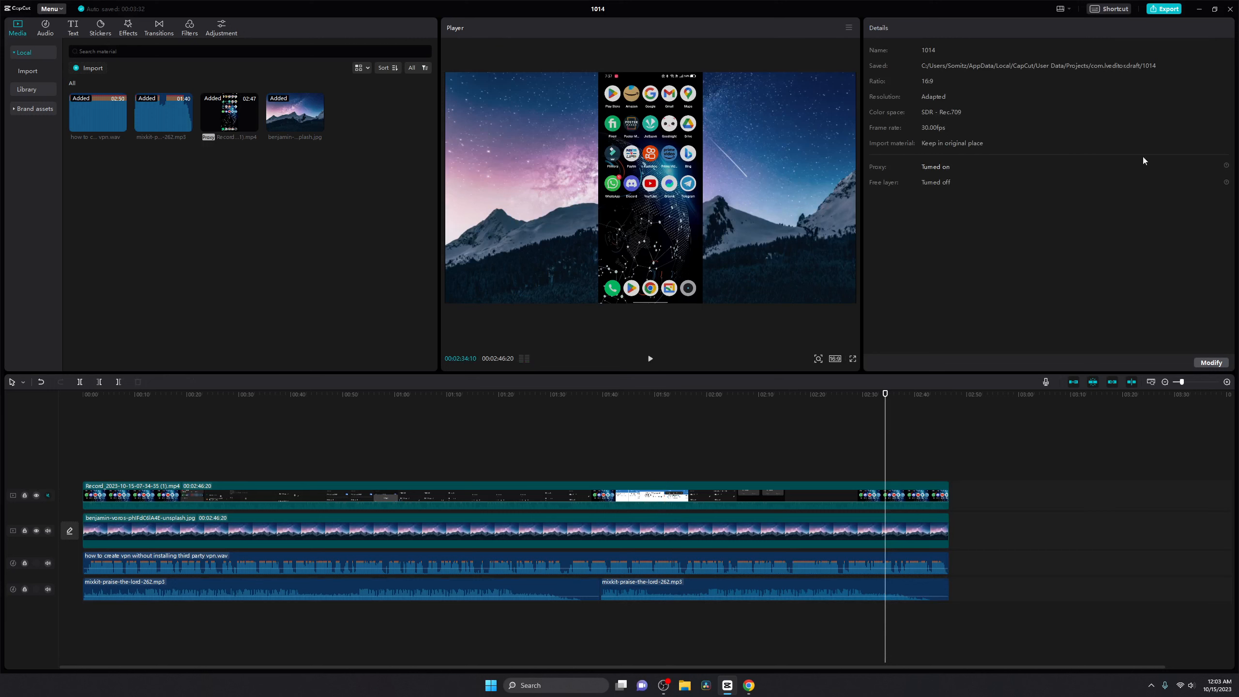
Step: Export the video titled "How to Create VPN Manually without Installing Thir" as a 1080P, 30fps H.264 mp4
left_click(1150, 9)
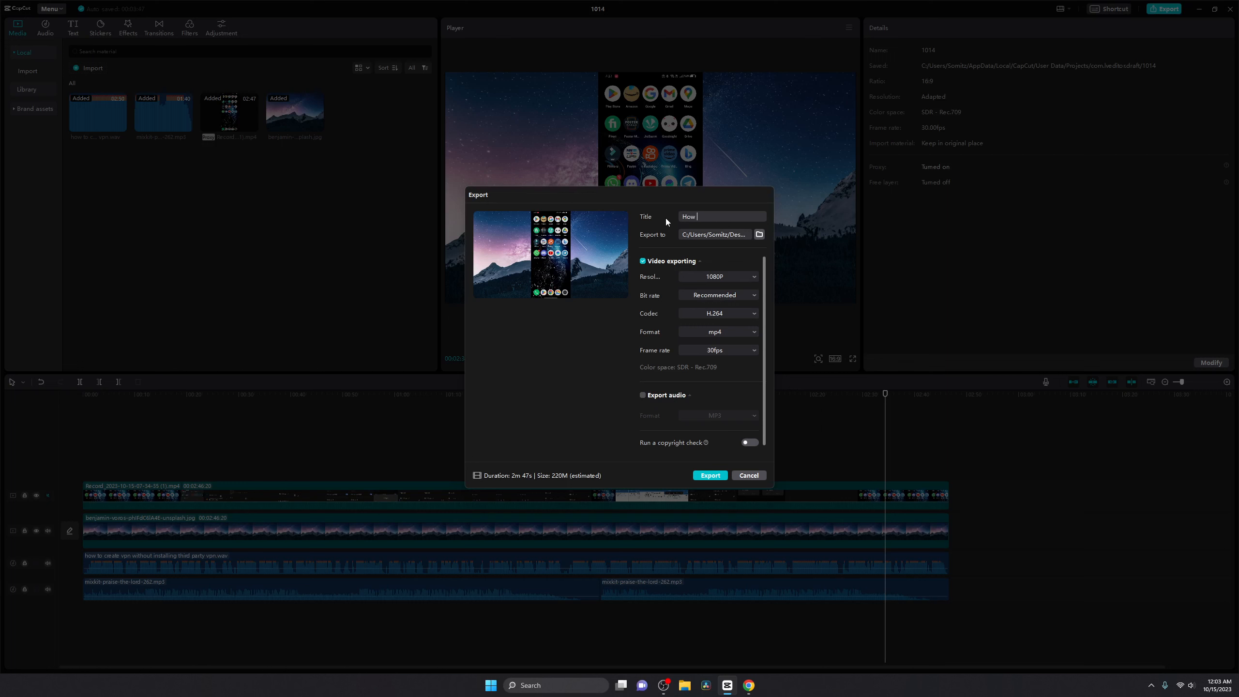
type("to Create")
type(" VP")
type("N ")
type("Manu")
type("ally w")
type("ithout Ins")
type("talling T")
type("hir")
left_click_drag(758, 216, 786, 215)
left_click(762, 217)
left_click(712, 473)
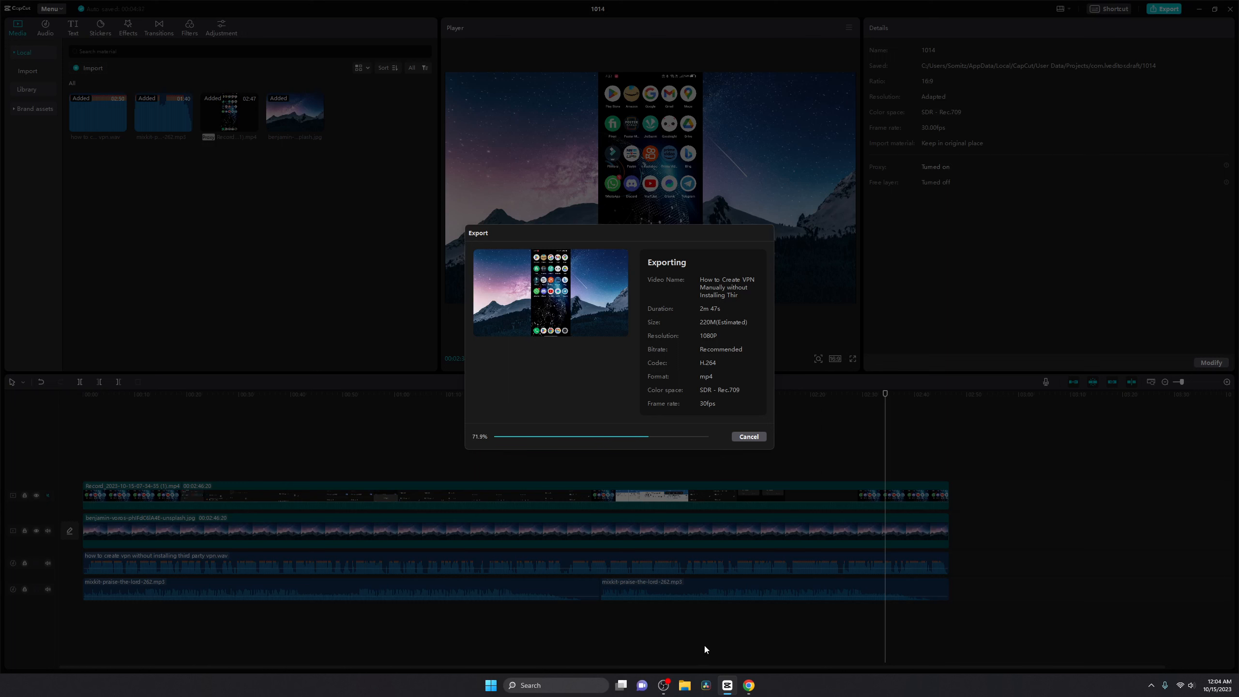
Step: Switch to the OBS window controlling the running screen recording
left_click(664, 685)
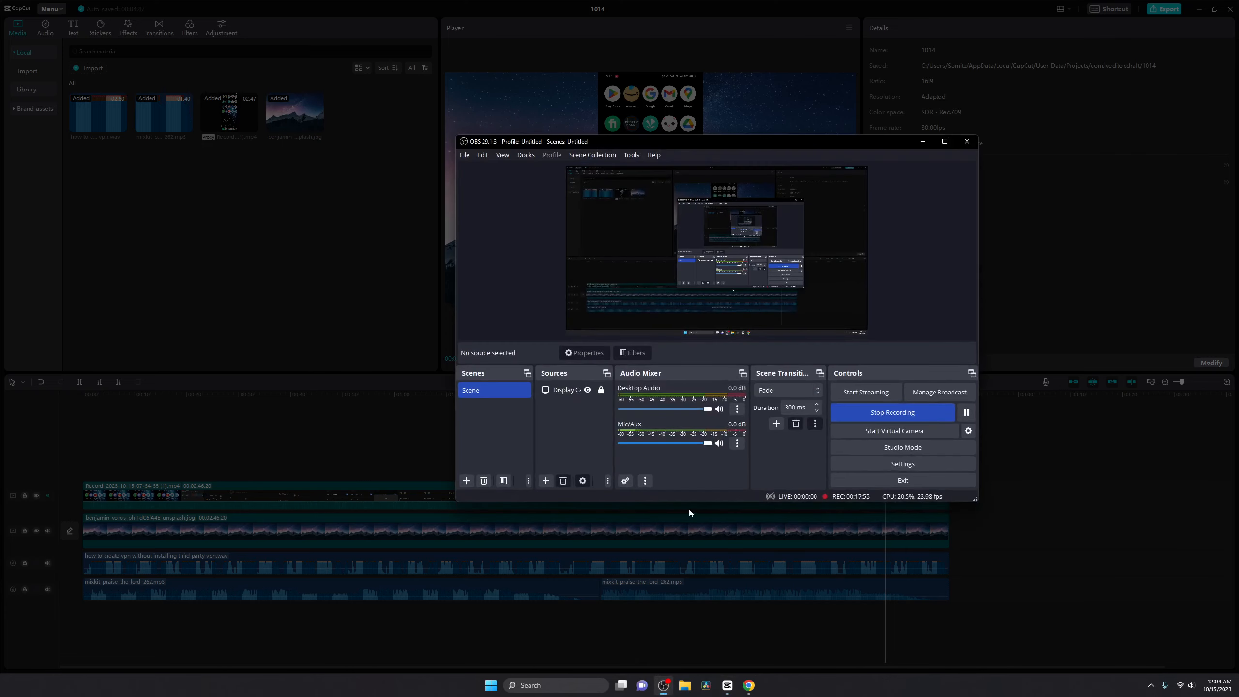